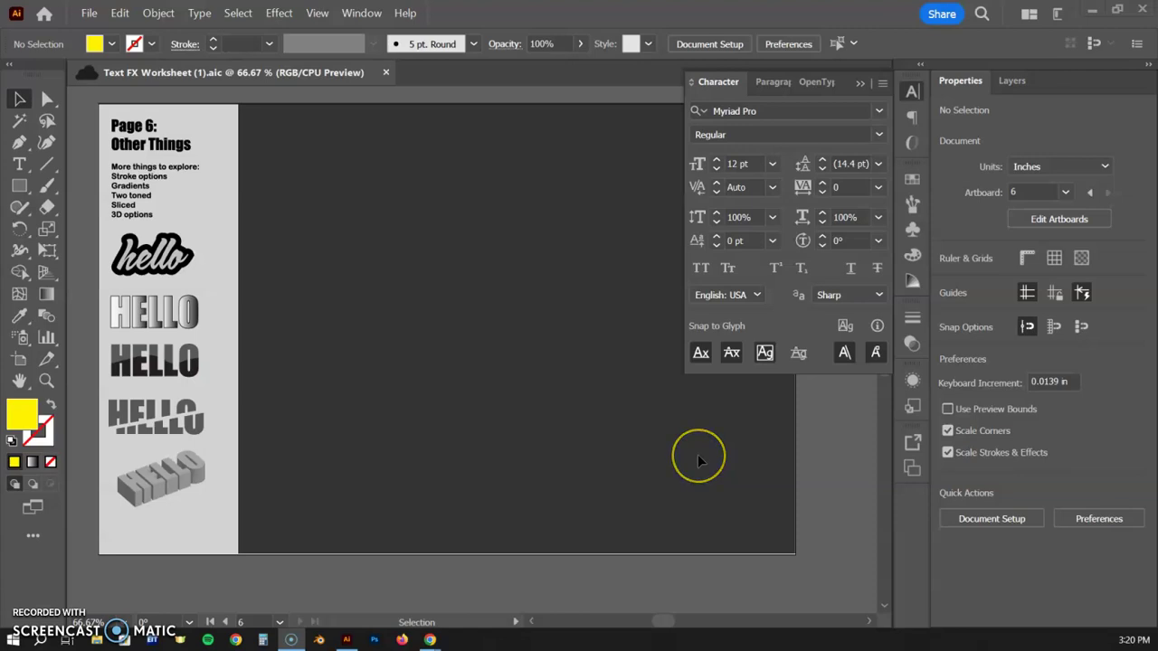
- Add the text "Barbie" on the empty dark area beside the Page 6 sample column
left_click(481, 255)
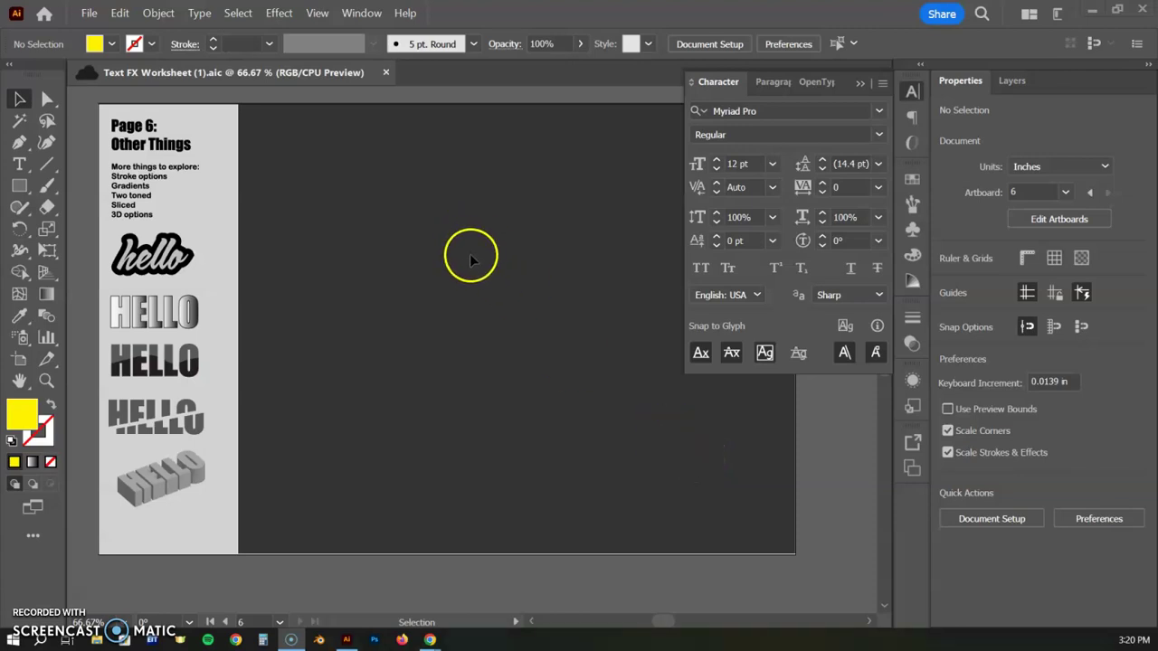
key("space")
left_click_drag(455, 247, 431, 253)
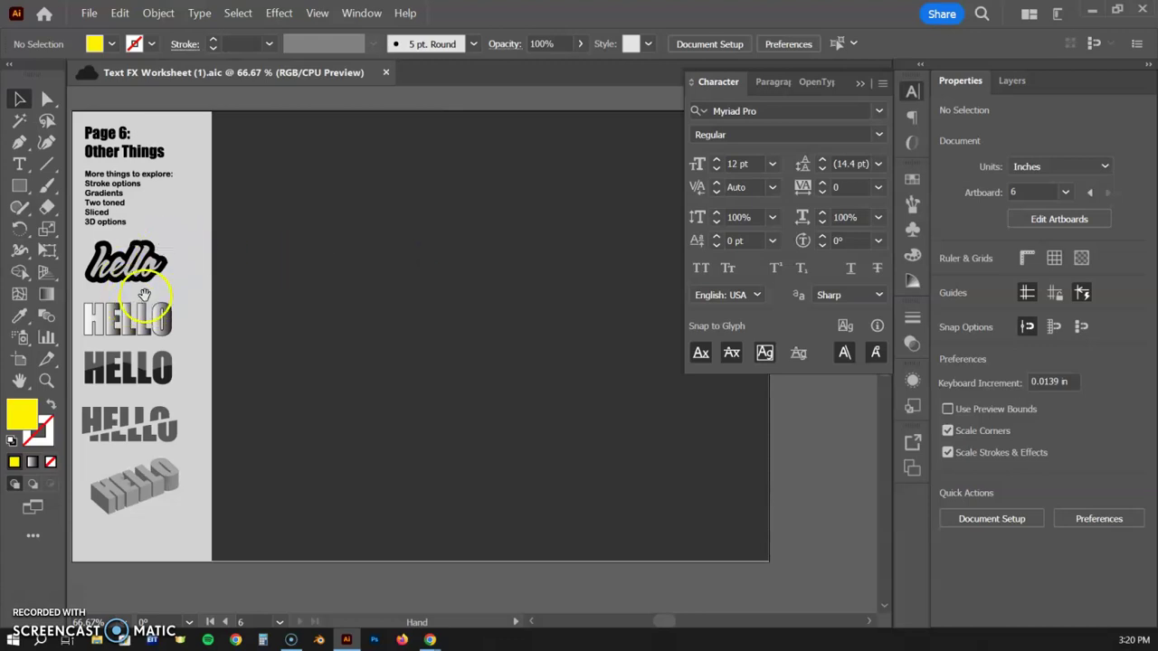
key("ctrl+1")
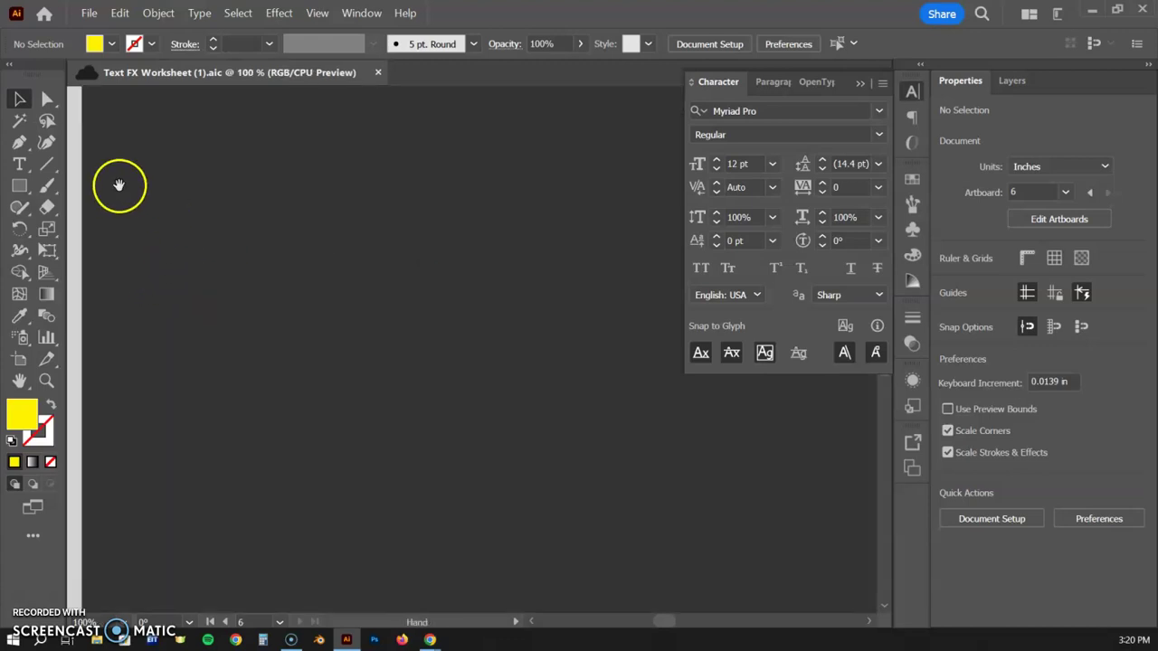
key("space")
mouse_move(370, 299)
left_mouse_down()
mouse_move(382, 307)
mouse_move(363, 287)
left_mouse_up()
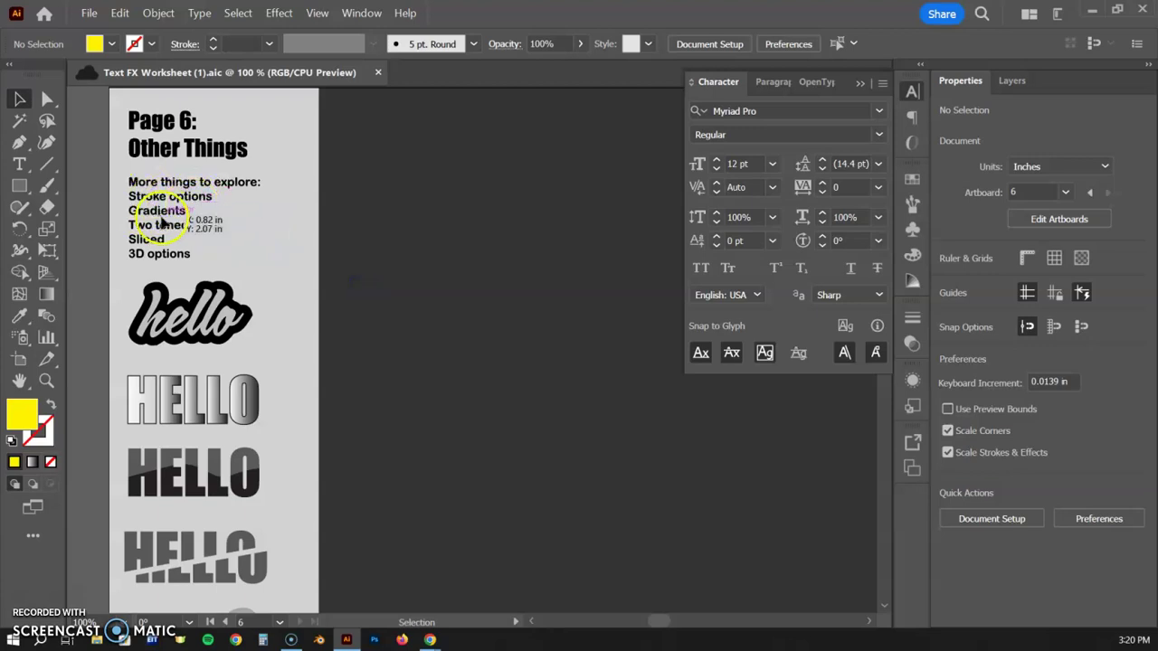
left_click(19, 164)
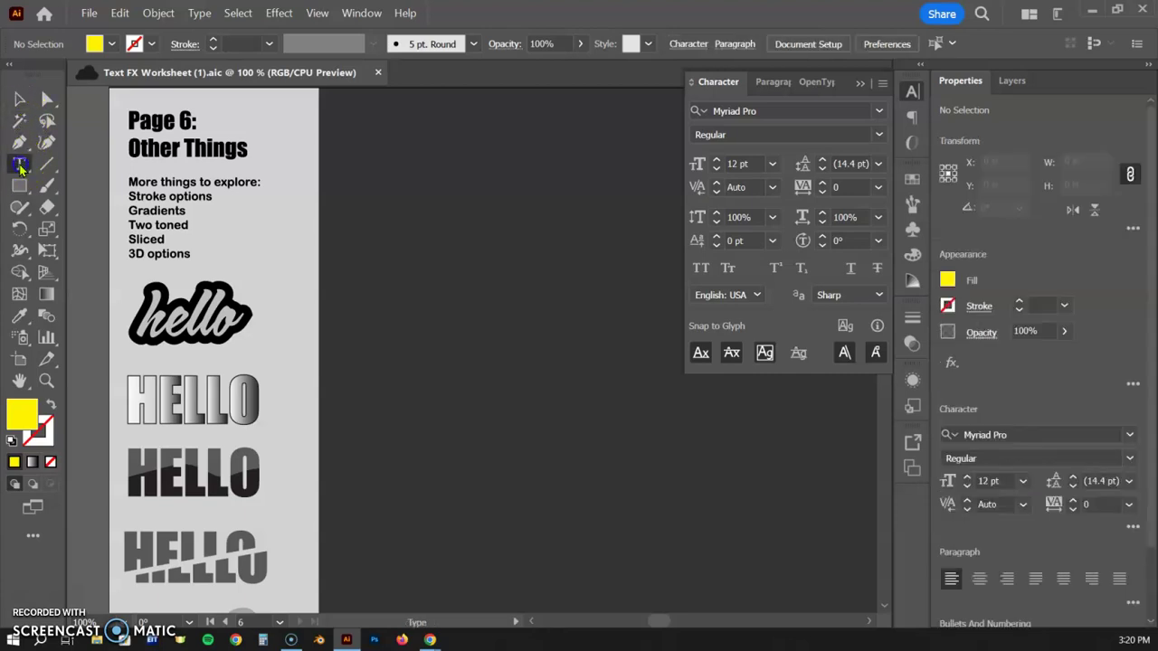
left_click(390, 220)
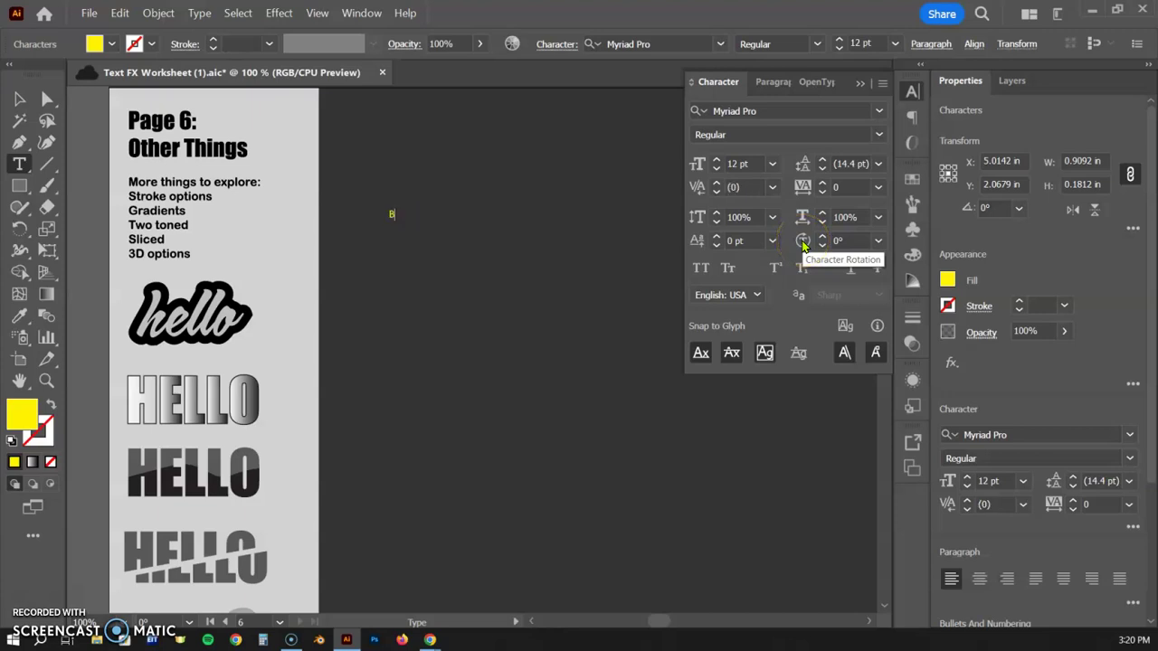
type("Barbie")
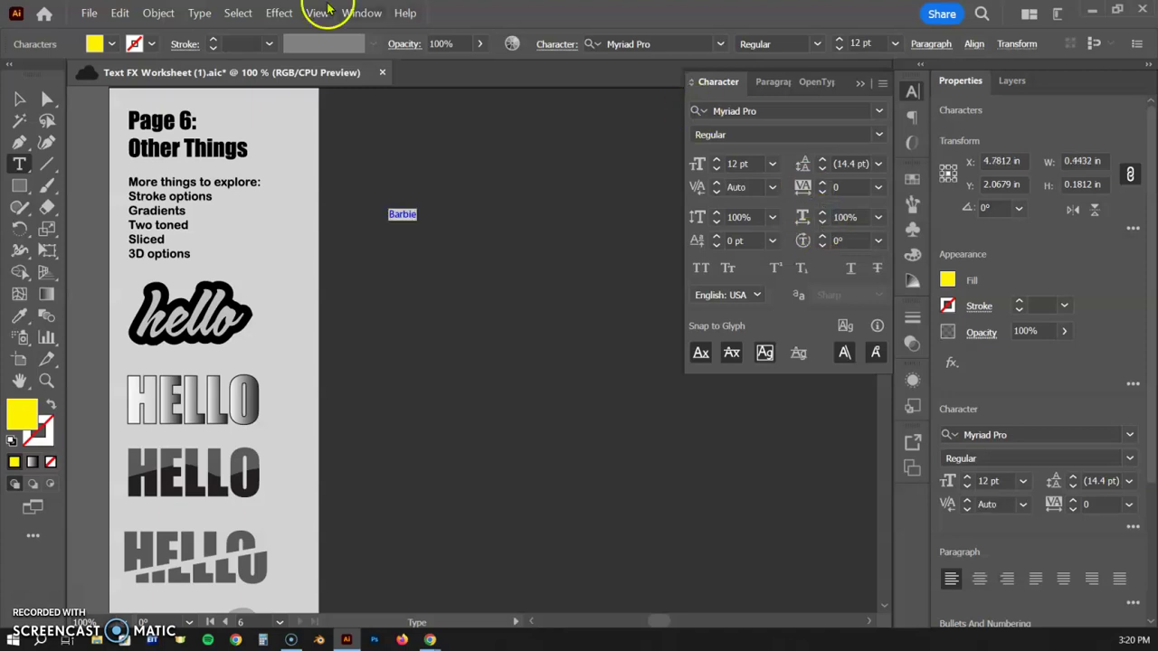
- Fill the "Barbie" text with white and set its font to Ballpark Weiner, filtering the fonts by the script classification
left_click(98, 44)
left_click(36, 77)
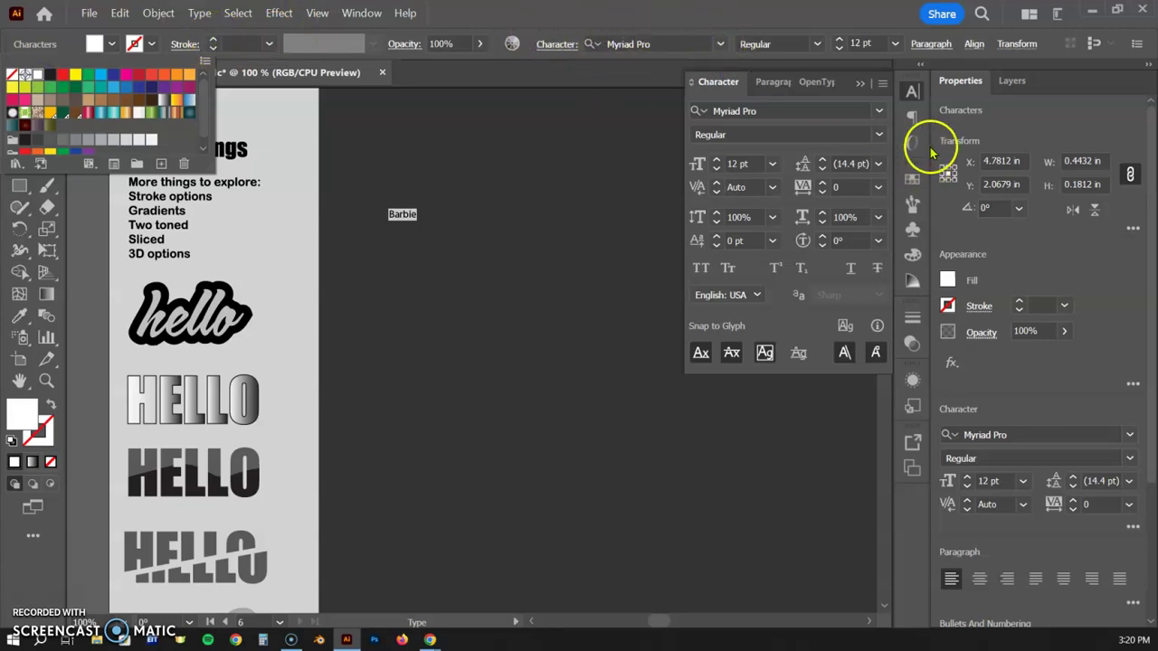
left_click(884, 110)
left_click(884, 110)
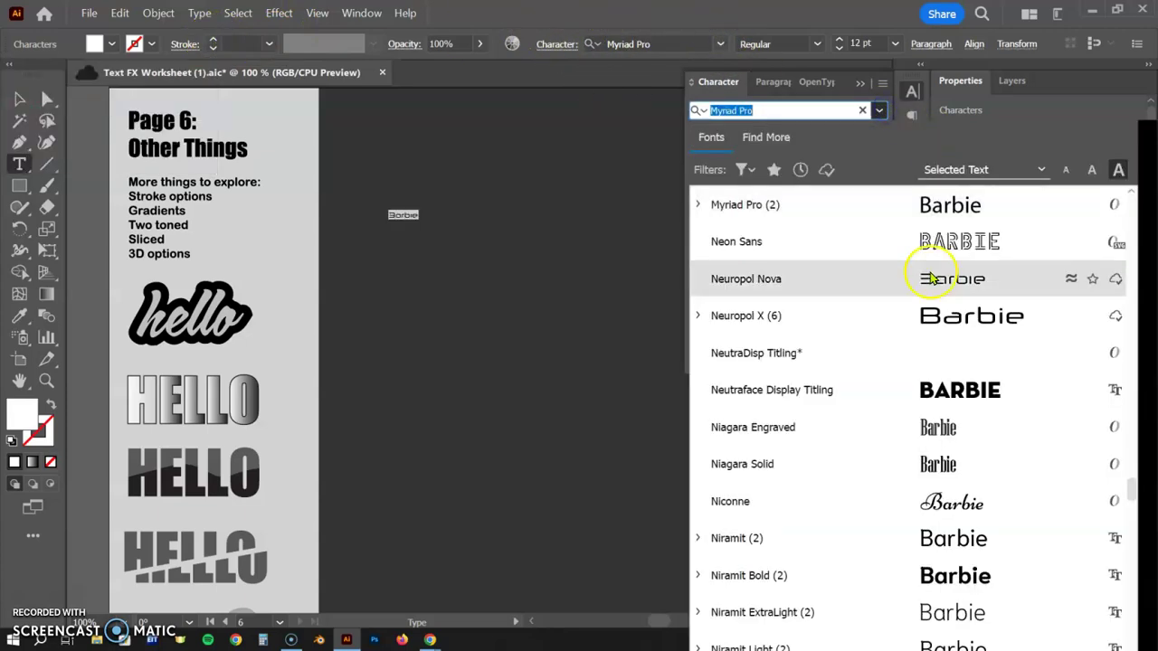
left_click(744, 170)
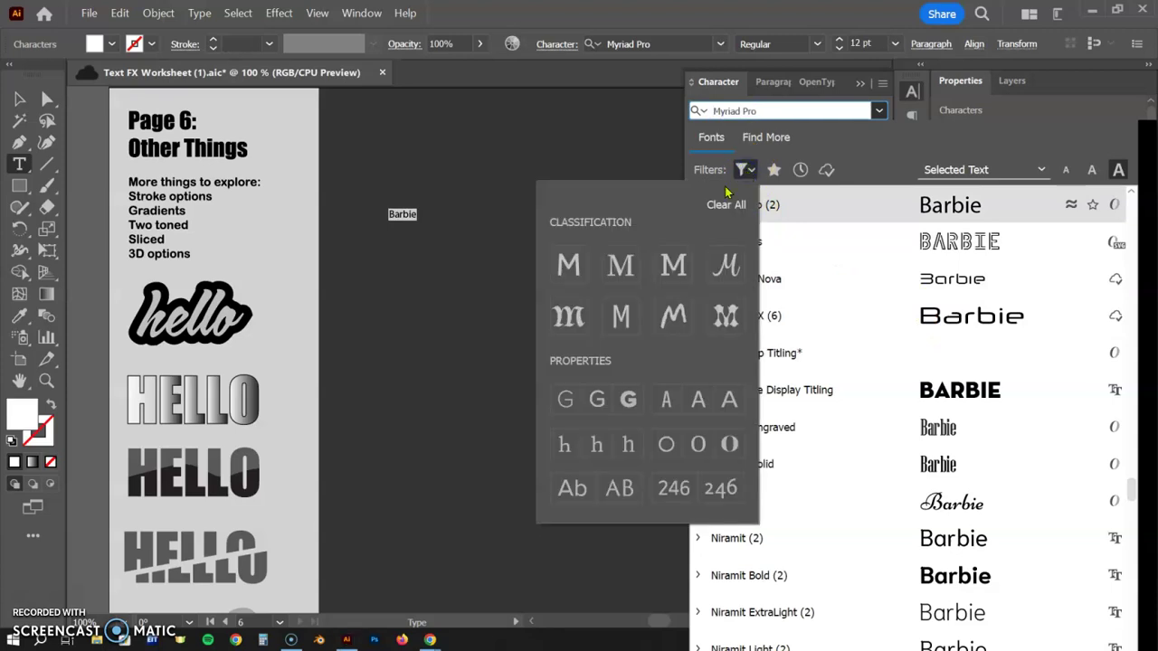
left_click(726, 264)
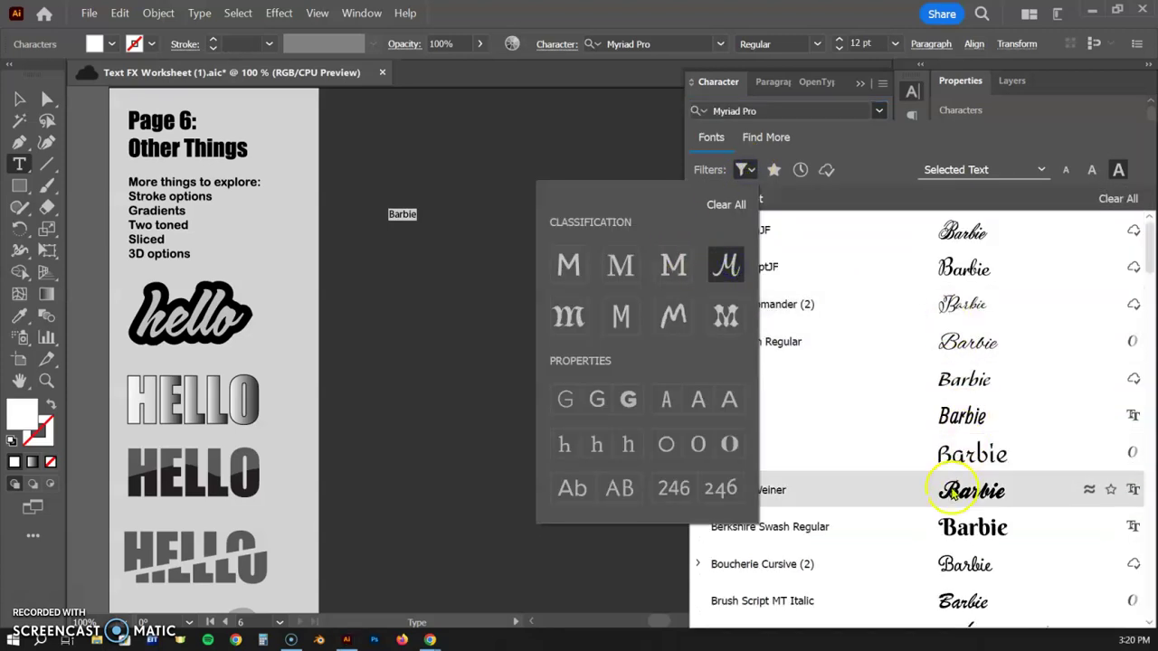
key("Escape")
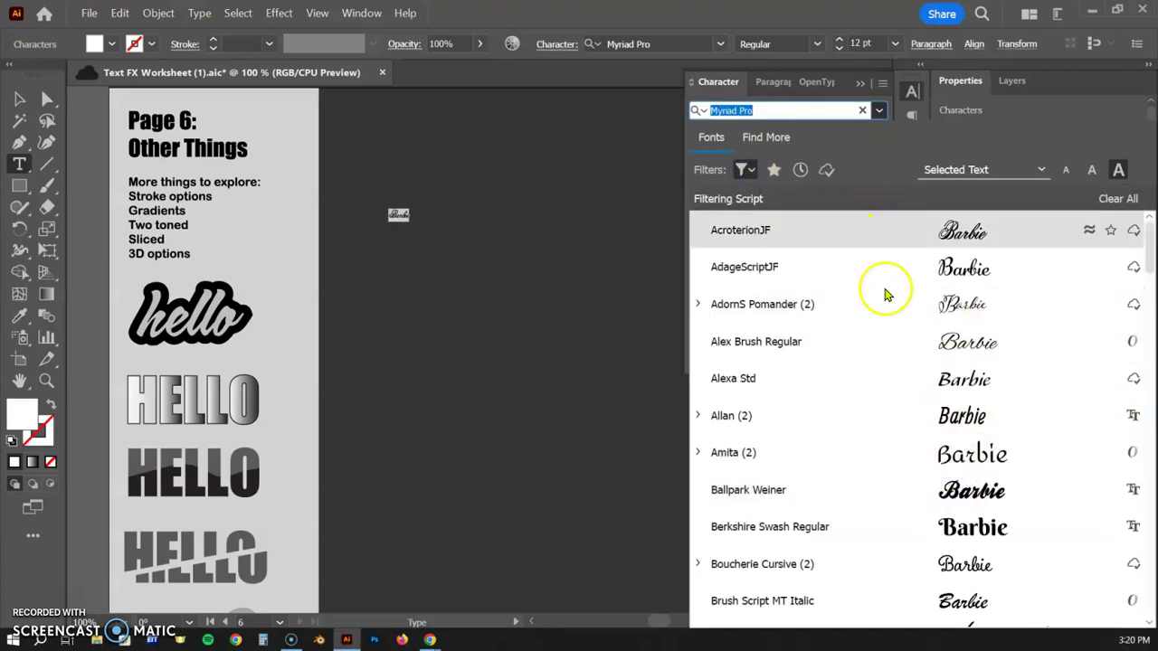
left_click(905, 491)
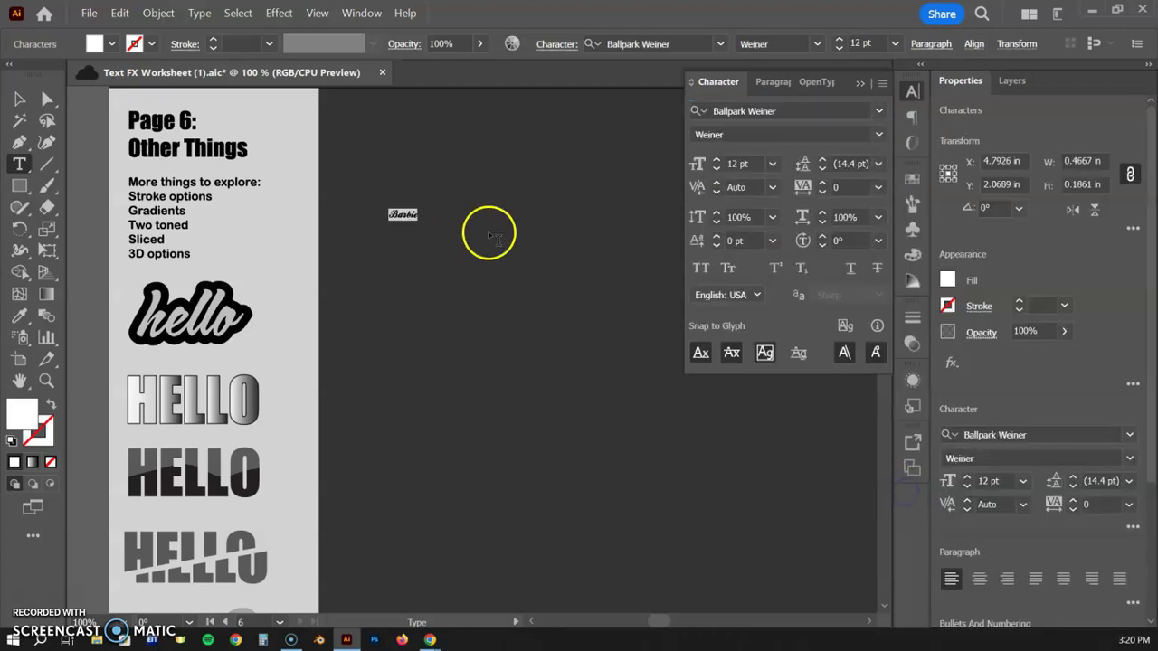
- Scale the "Barbie" text up to about 4.5 in wide and shift it slightly on the dark area
left_click(19, 97)
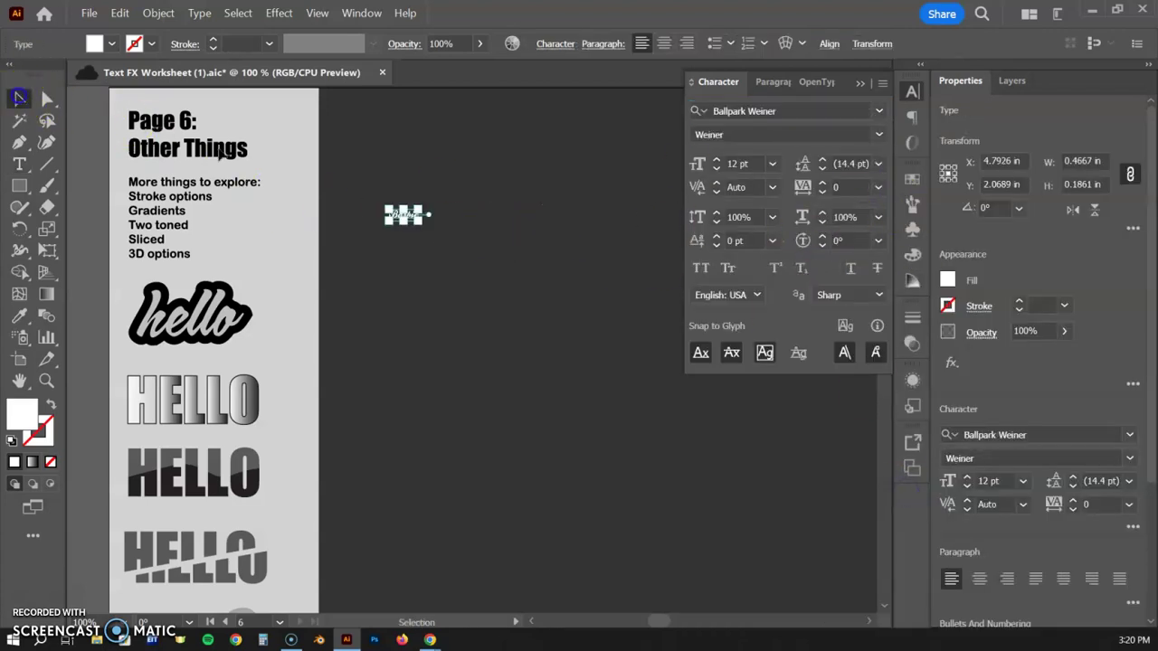
mouse_move(422, 222)
left_mouse_down()
mouse_move(674, 382)
mouse_move(666, 389)
left_mouse_up()
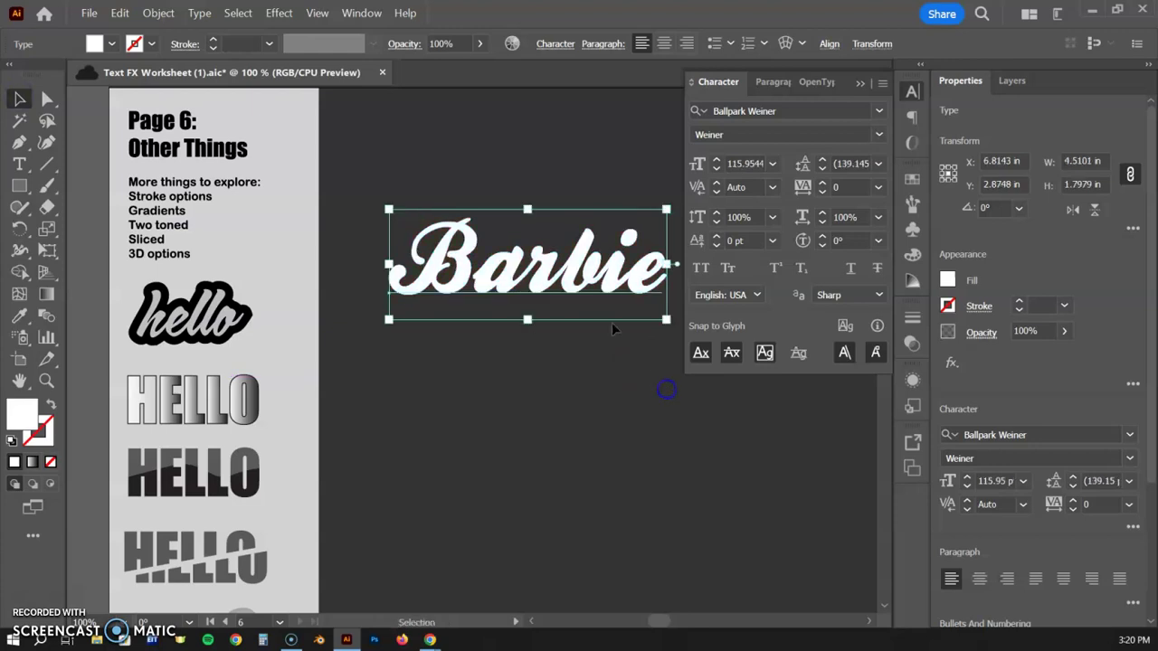
left_click_drag(561, 155, 437, 110)
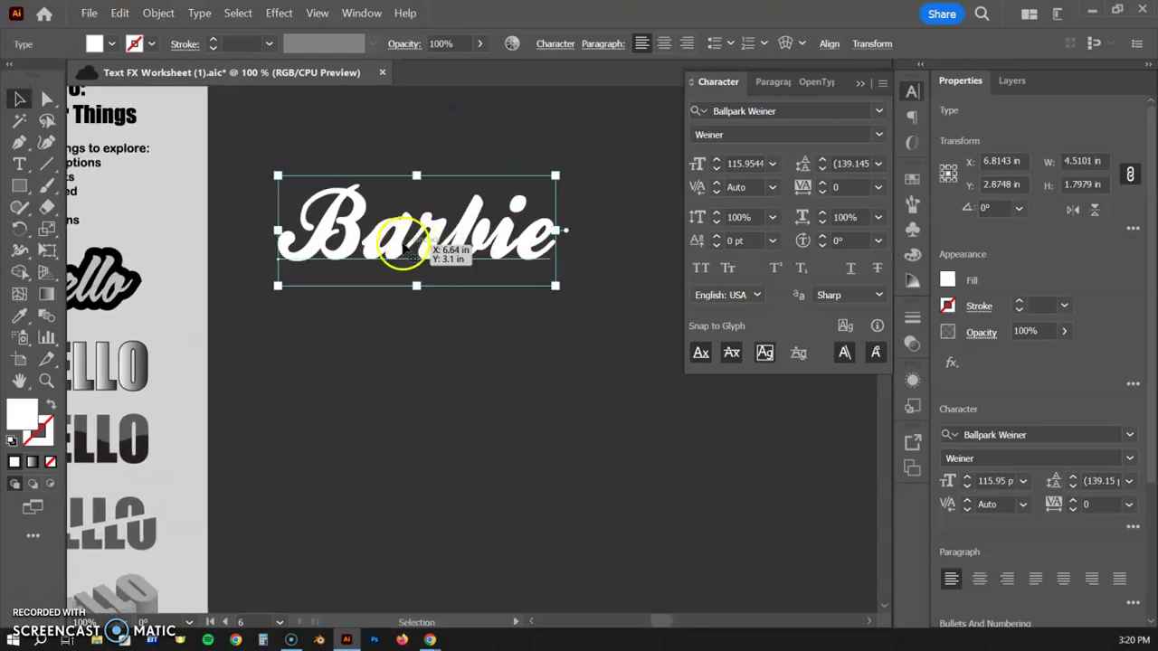
left_click_drag(395, 253, 410, 250)
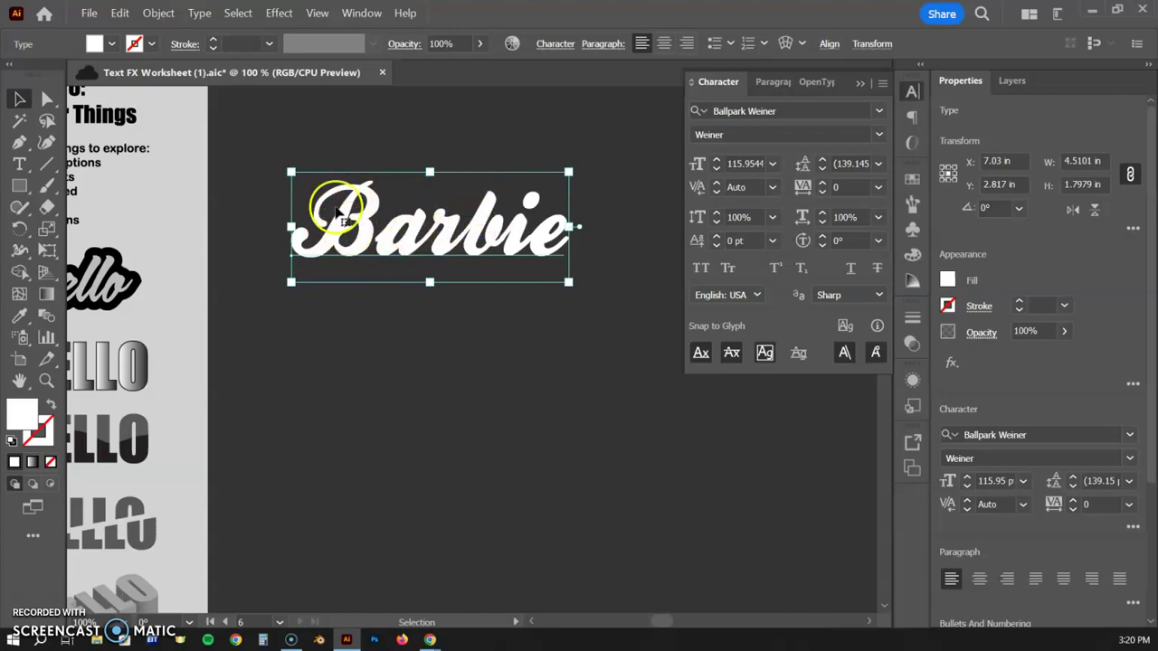
- Add a dark pink stroke to the "Barbie" text and set its weight to 3 pt
left_click(948, 304)
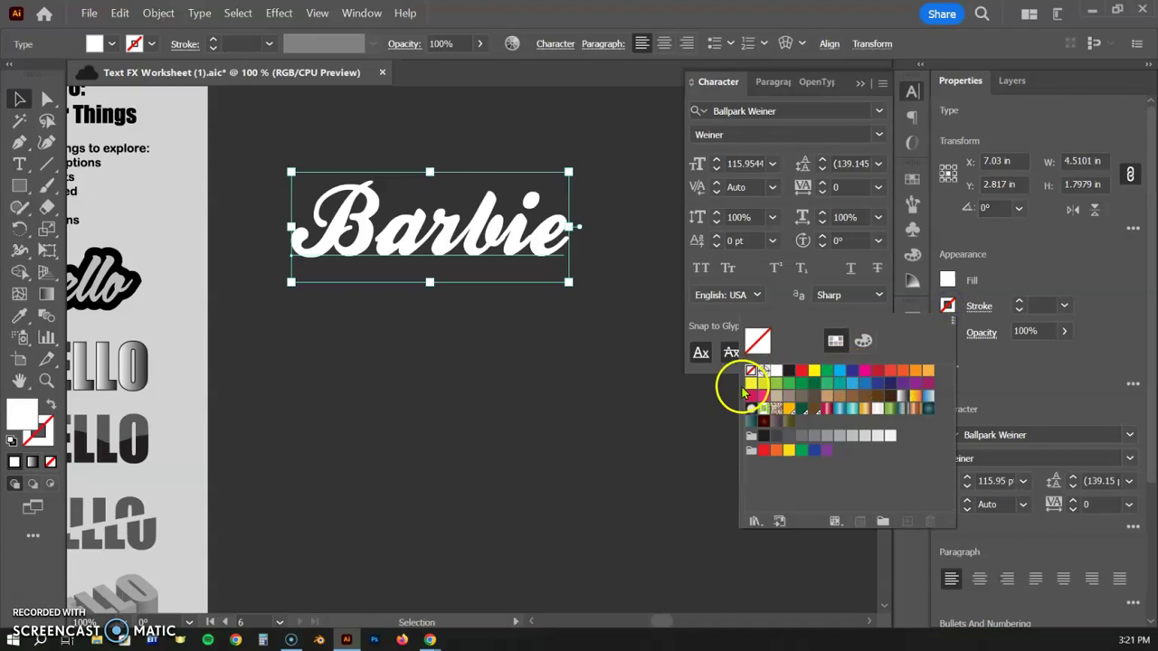
left_click(751, 398)
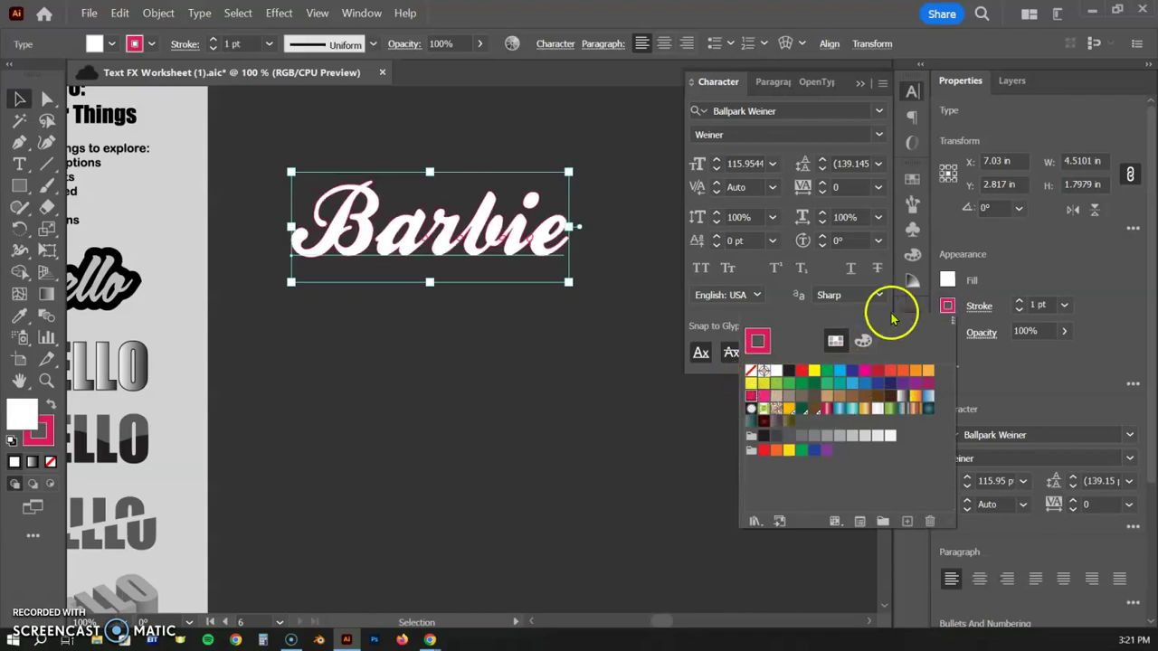
left_click(1019, 301)
left_click(1018, 302)
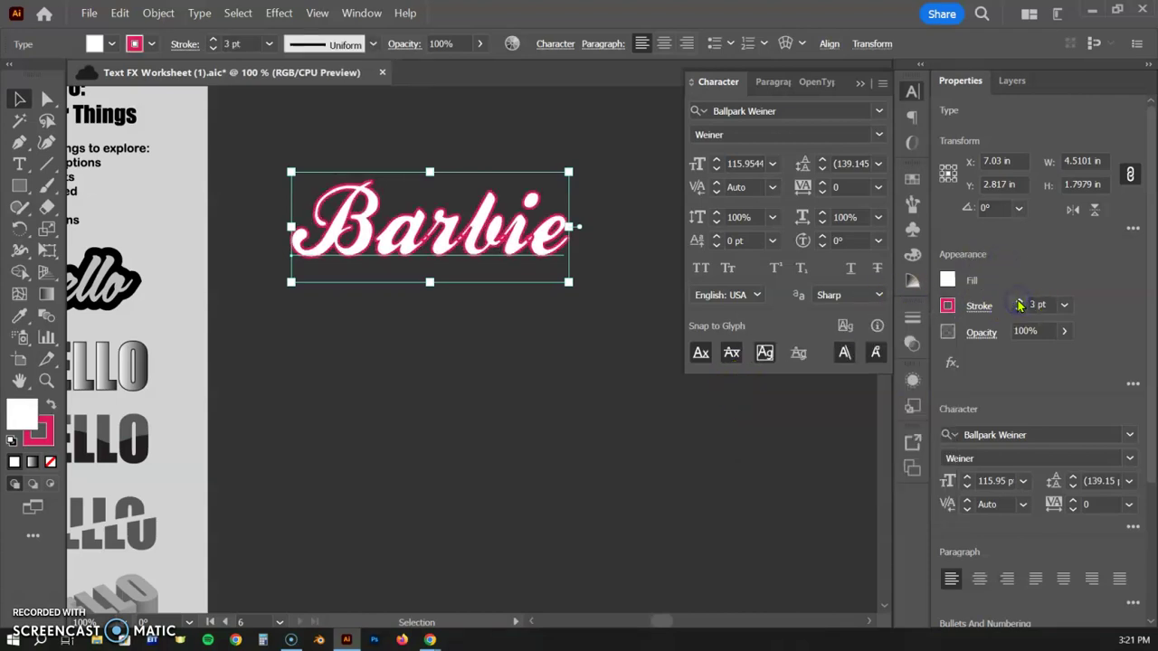
- Thicken the pink stroke of the "Barbie" text to 19 pt
key("ctrl+equal")
key("ctrl+equal")
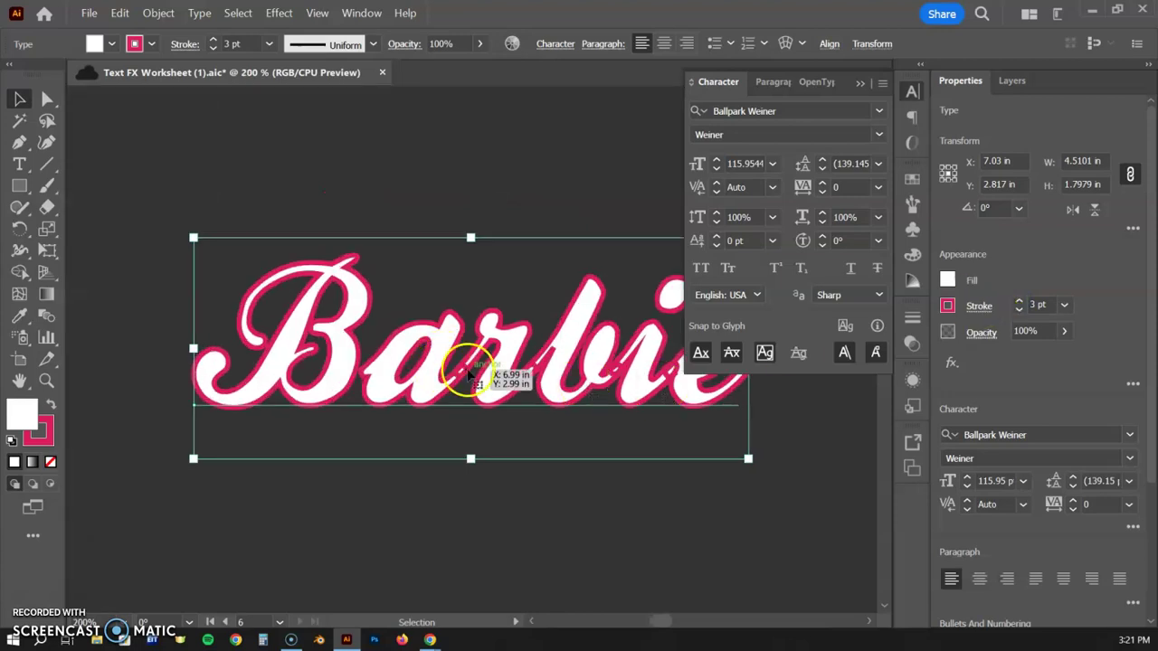
left_click(1019, 301)
left_click(1018, 301)
left_click(1019, 301)
left_click(1019, 302)
left_click(1019, 302)
left_click(1019, 301)
left_click(1019, 301)
left_click(1019, 302)
left_click(1019, 302)
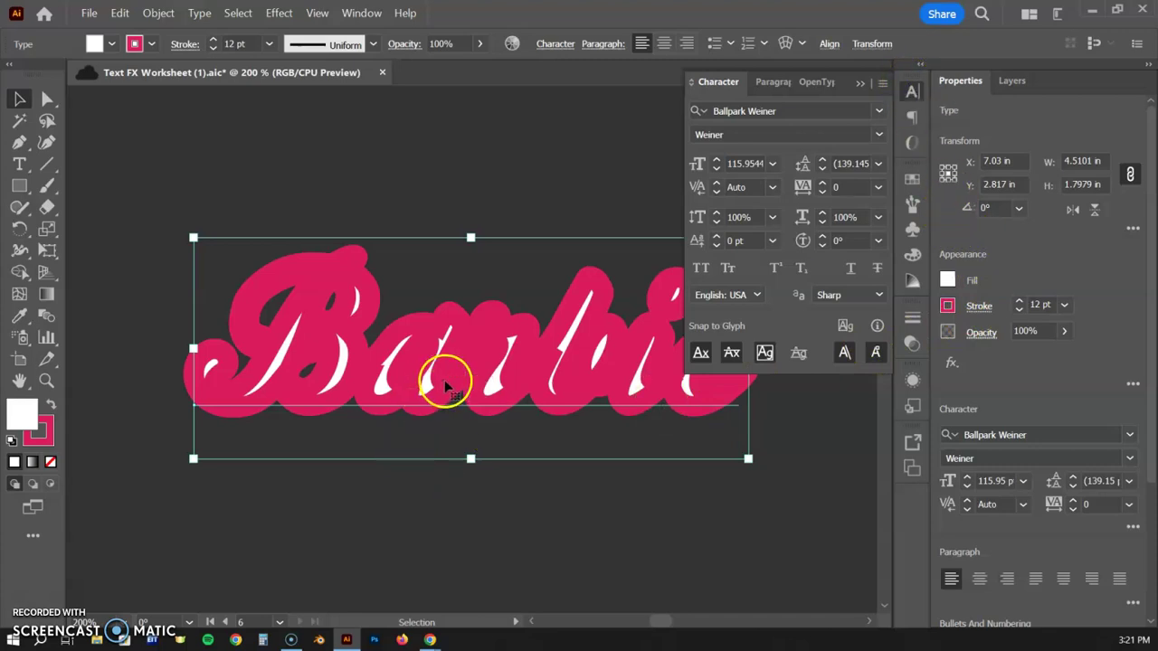
key("space")
left_click_drag(470, 378, 381, 316)
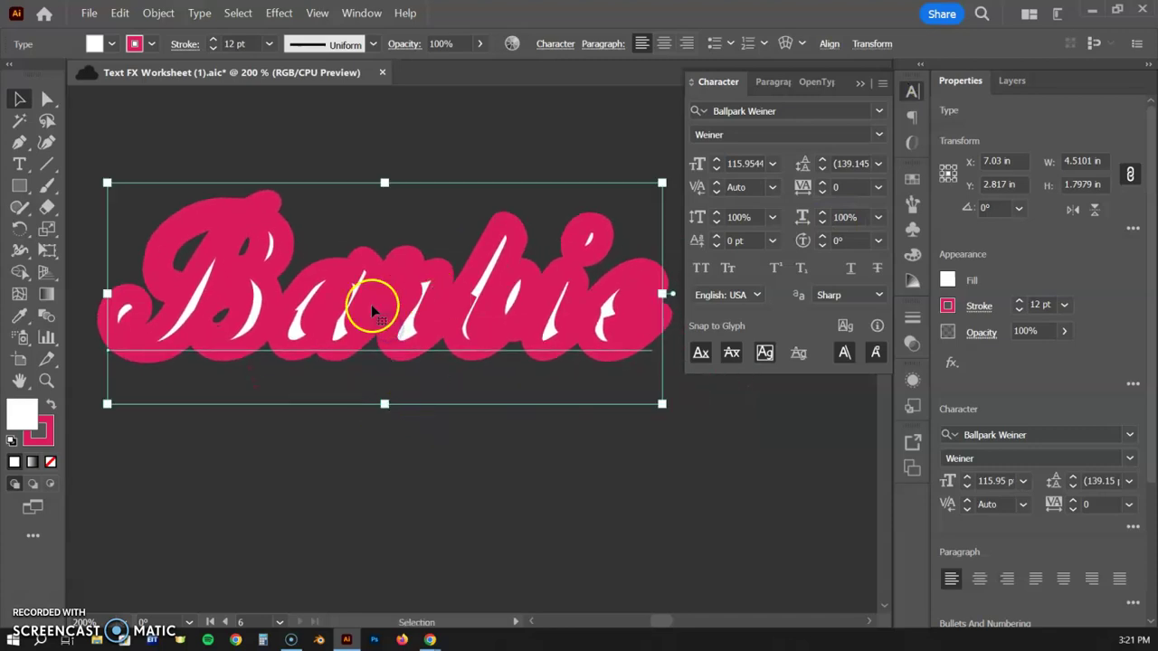
left_click(1020, 301)
left_click(1020, 300)
left_click(1020, 301)
left_click(1020, 301)
left_click(1020, 302)
left_click(1019, 301)
left_click(1019, 301)
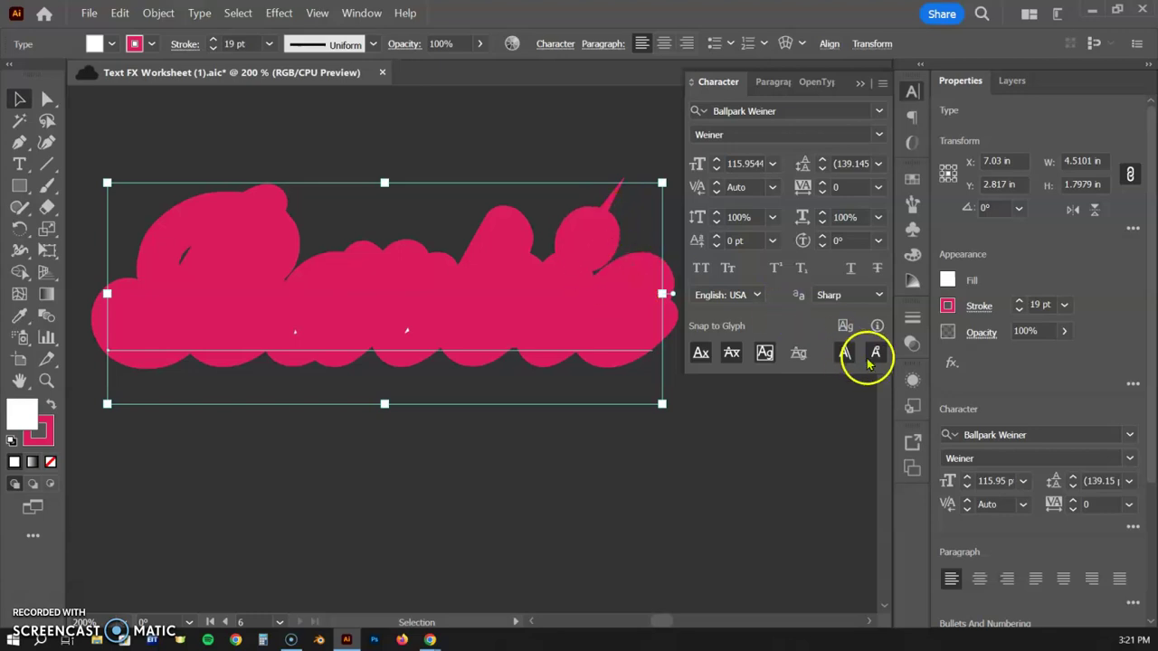
- Set the pink stroke's corners to Round Join
left_click(978, 307)
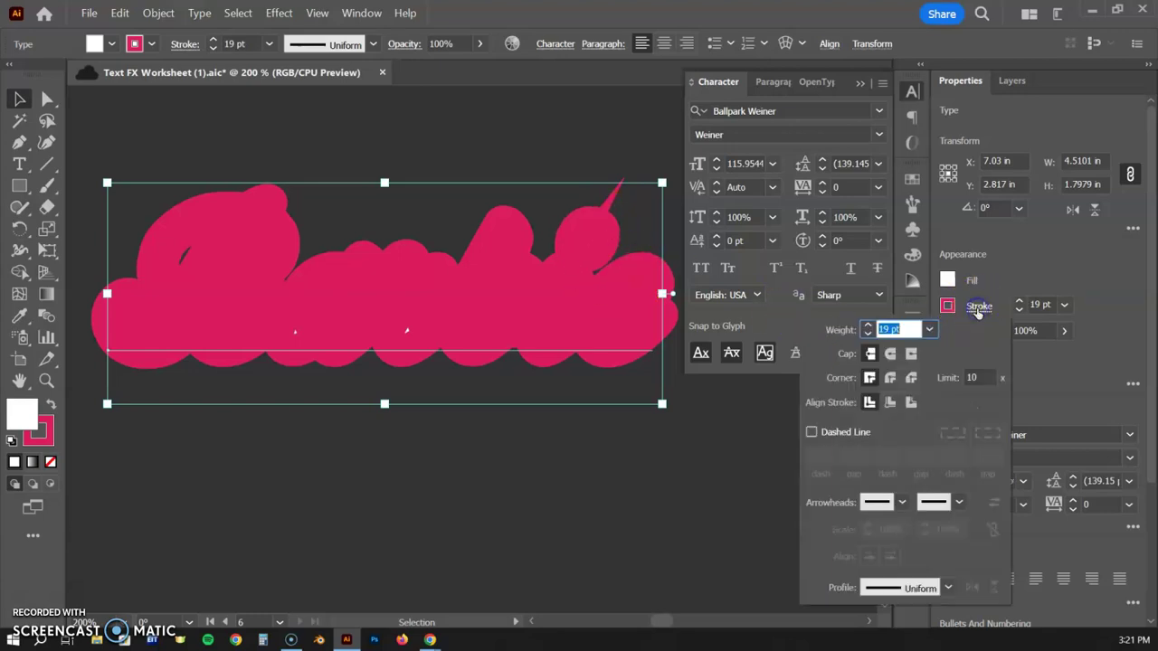
left_click(891, 379)
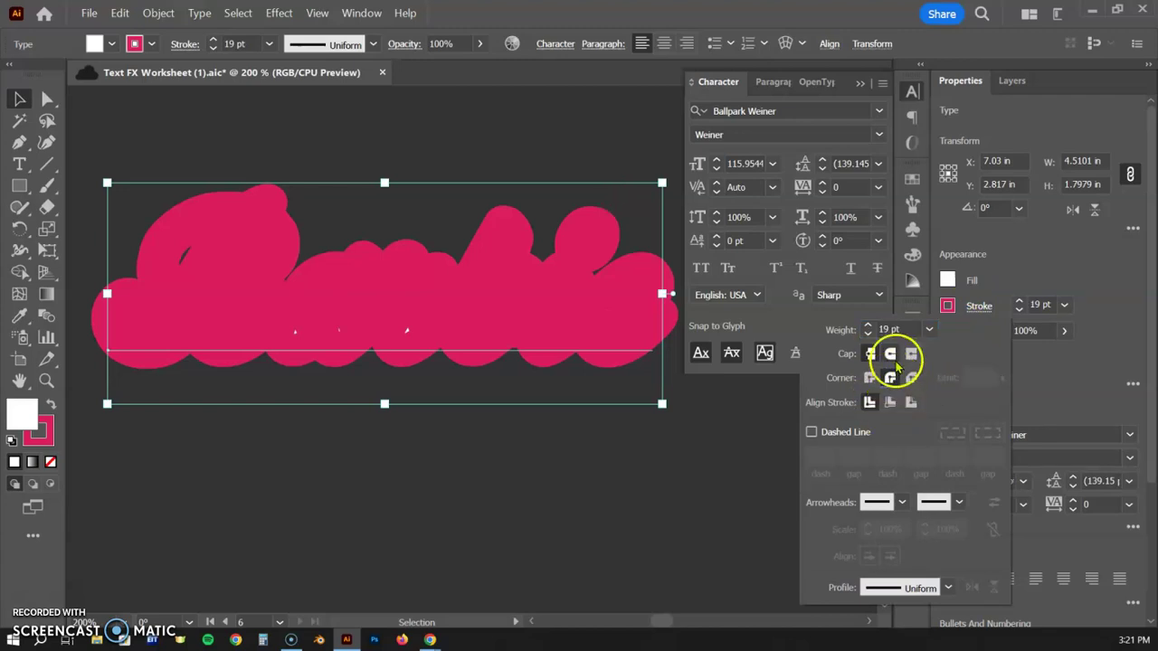
left_click(1029, 263)
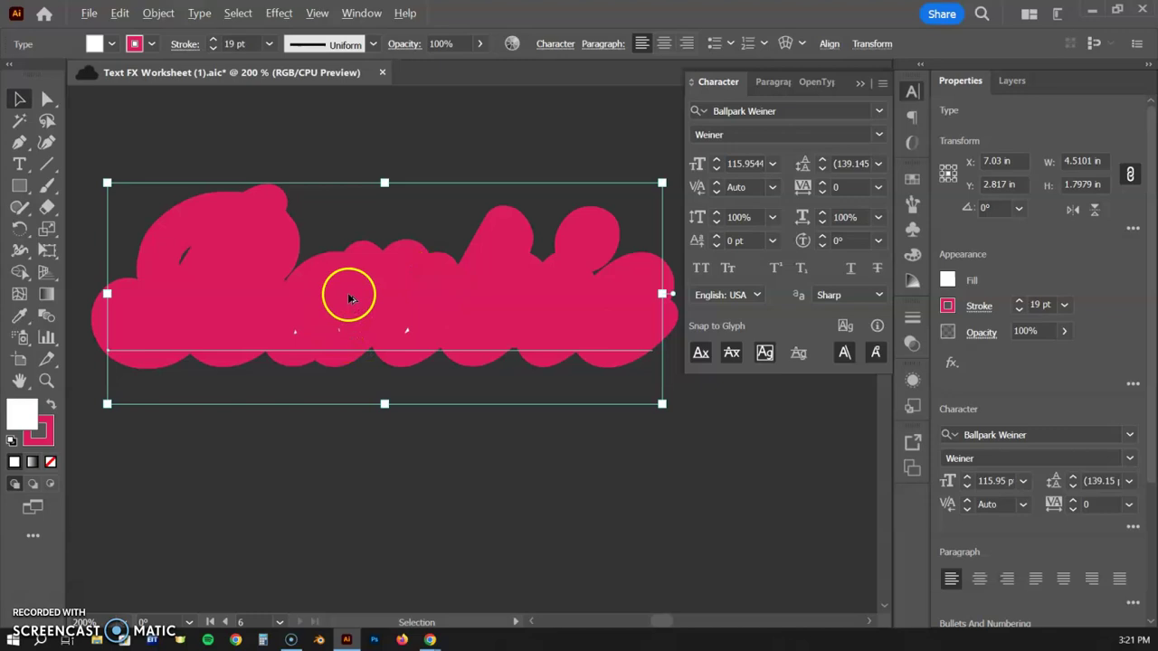
- Duplicate the outlined "Barbie" text directly below and remove the stroke from the copy
left_click_drag(348, 297, 363, 480)
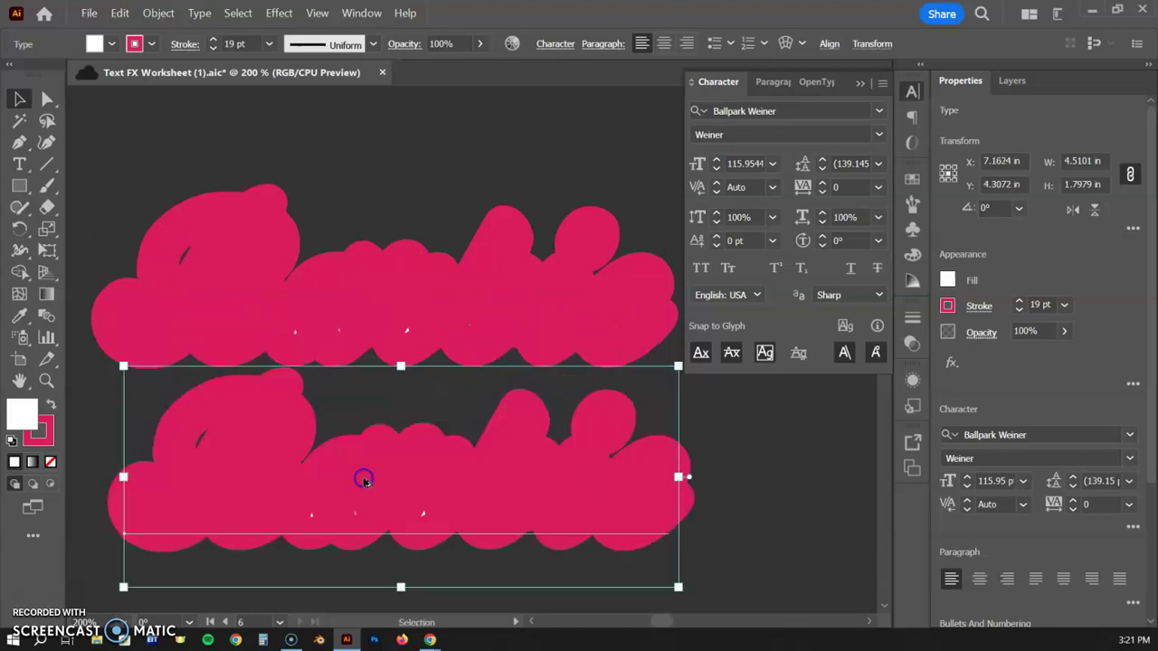
left_click(946, 306)
left_click(750, 371)
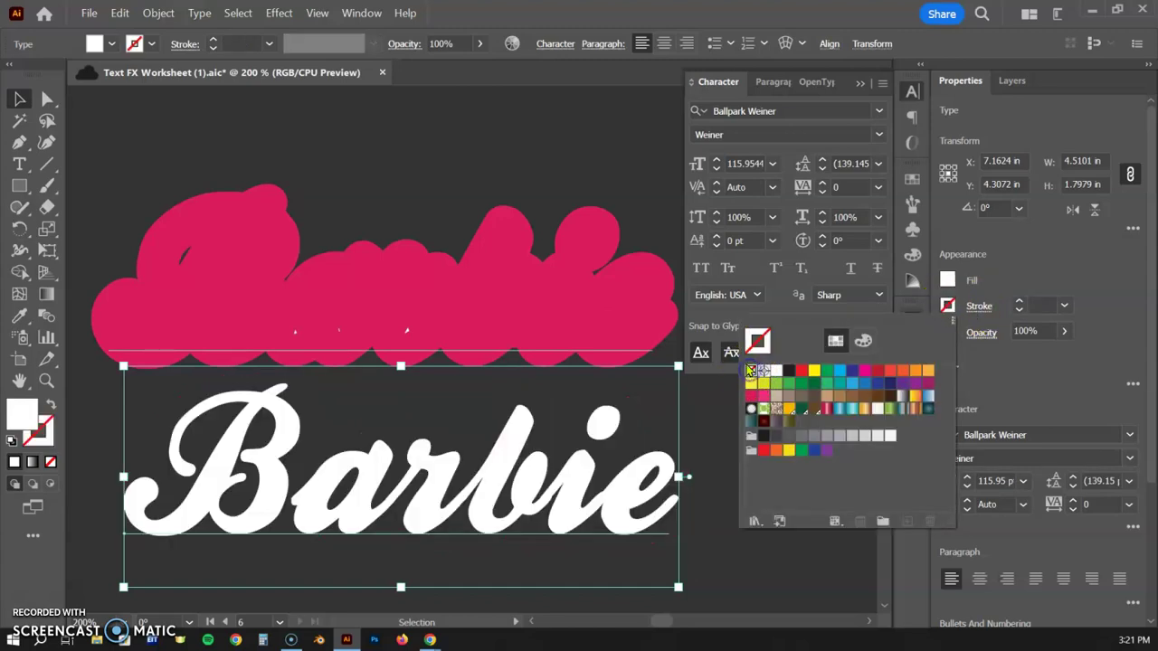
- Place the white strokeless copy on top of the pink outlined text, centred over it
left_click(352, 518)
left_click_drag(313, 512, 306, 335)
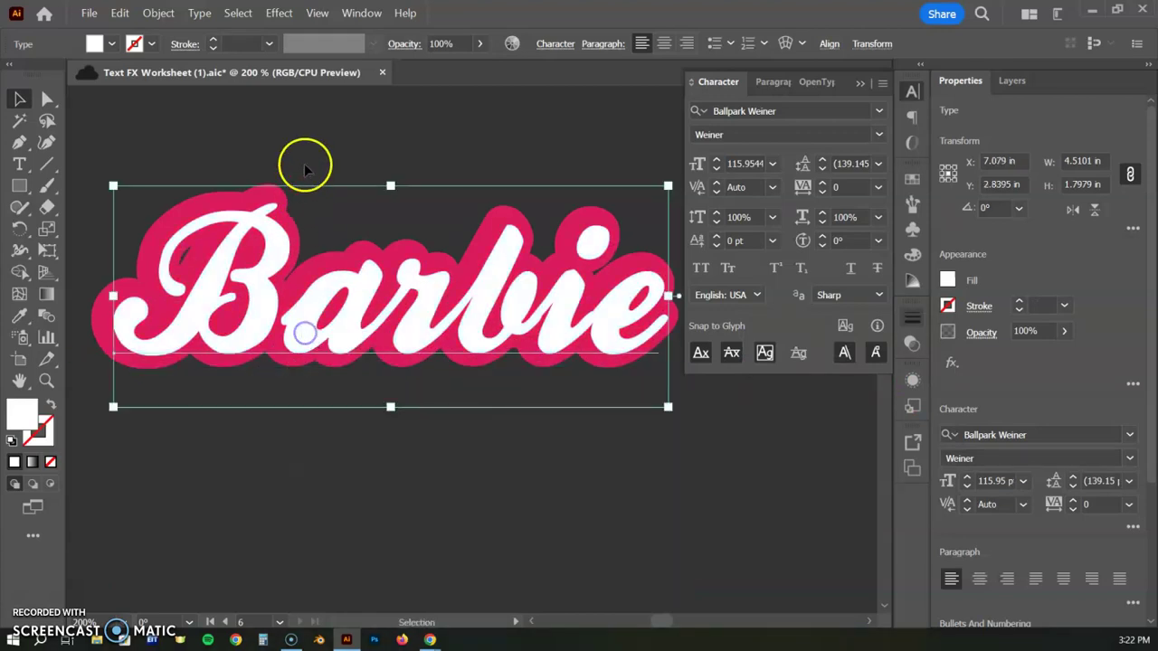
left_click(323, 122)
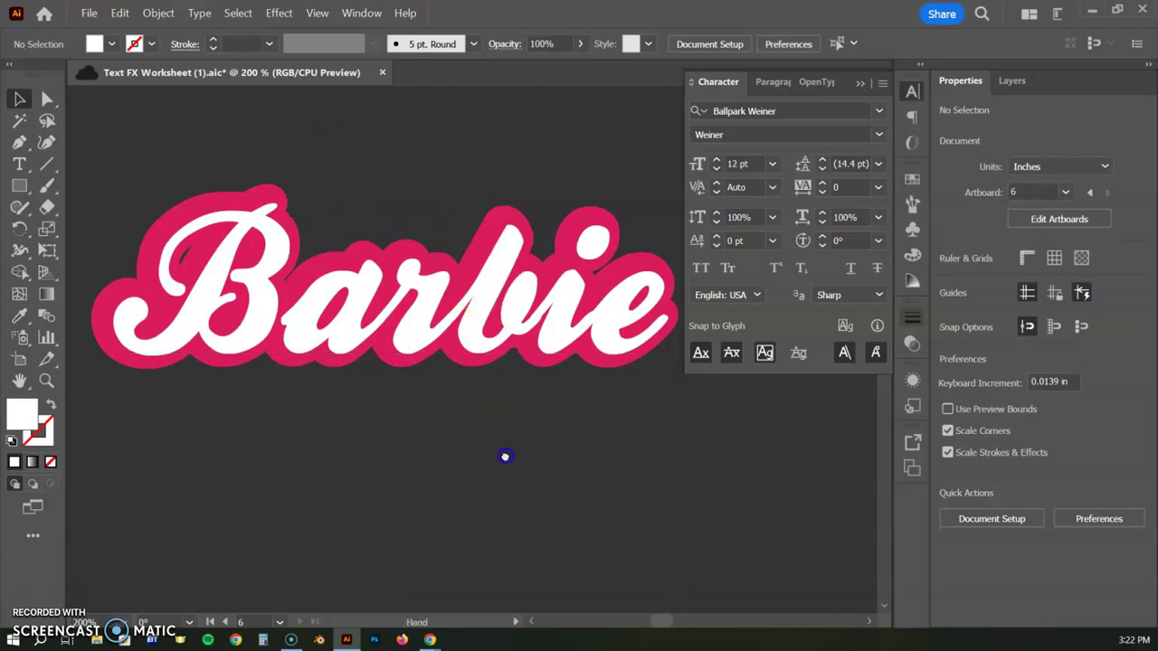
- Duplicate the layered "Barbie" lettering, white text and pink outline together, below the original
left_click_drag(505, 457, 455, 380)
left_click_drag(319, 127, 388, 265)
key("ctrl+z")
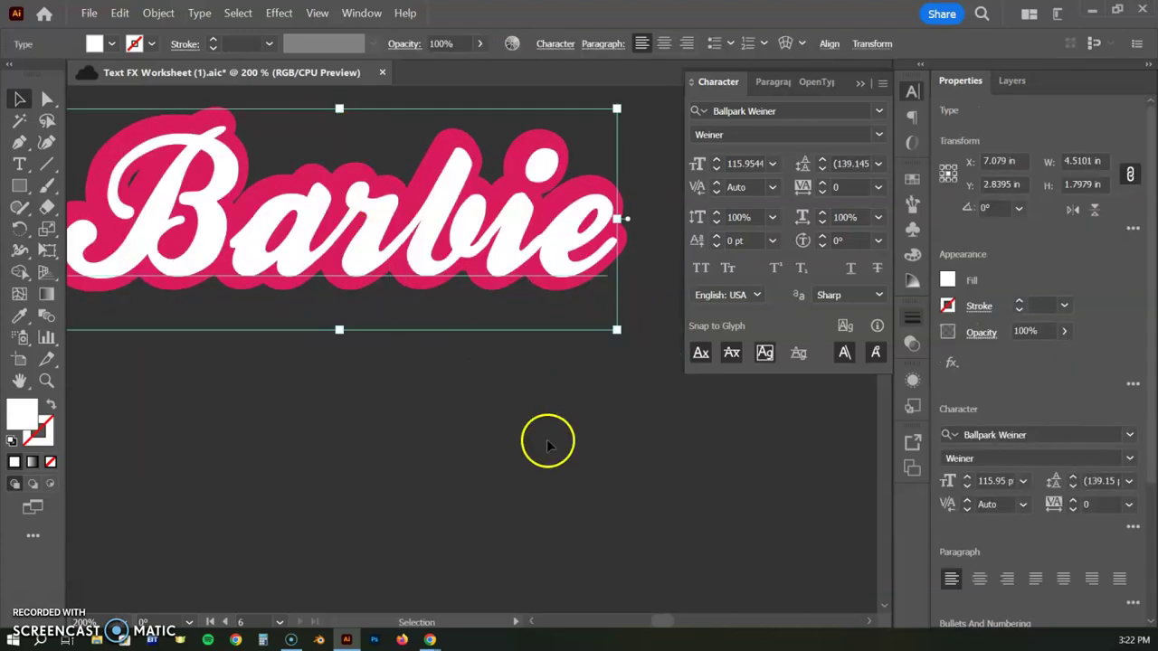
left_click_drag(392, 176, 361, 471)
left_click(688, 458)
- Separate the lower "Barbie" copy's two layers and swap their colours: white stroke on the outlined text, pink fill on the strokeless text
left_click_drag(439, 522, 503, 602)
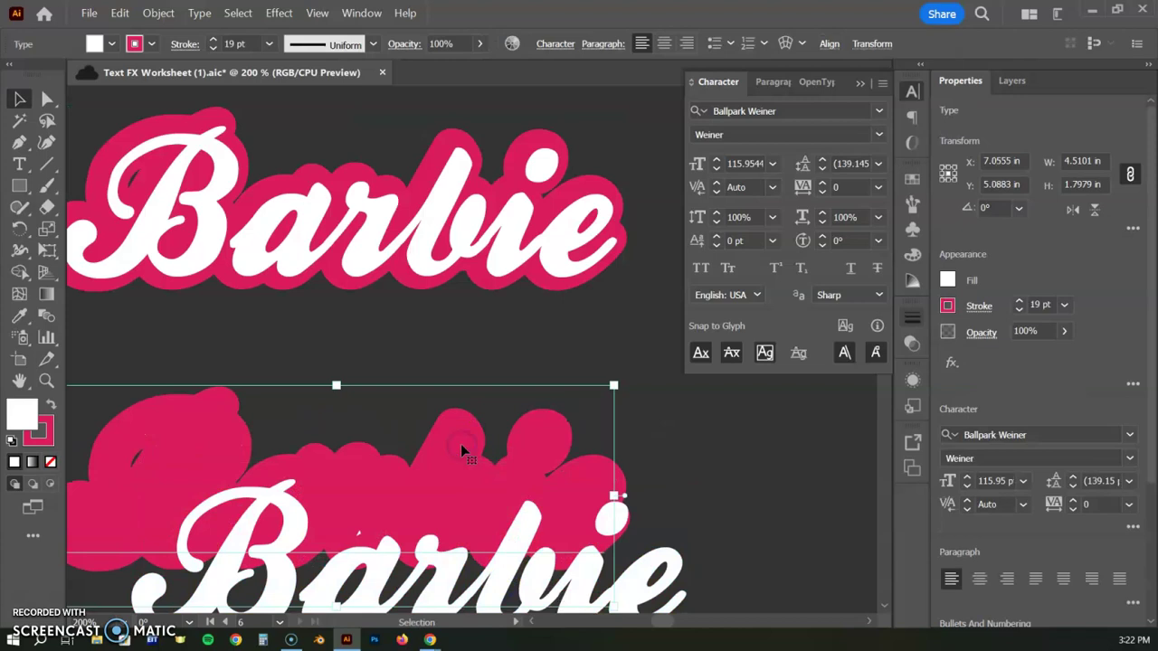
left_click(51, 405)
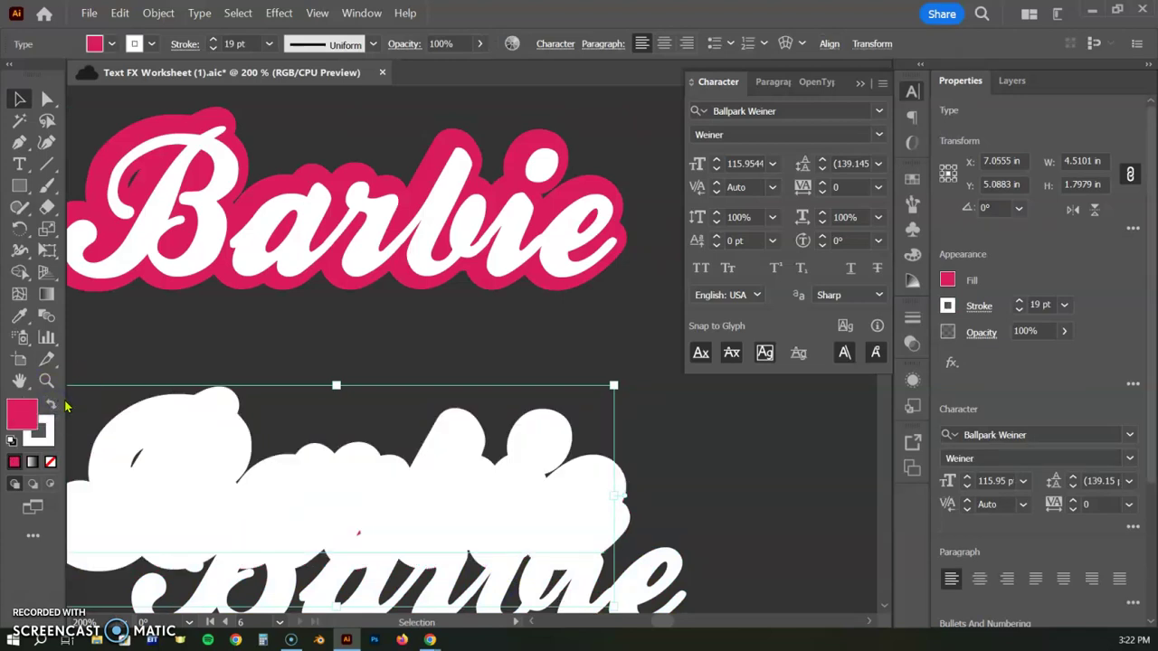
left_click(572, 597)
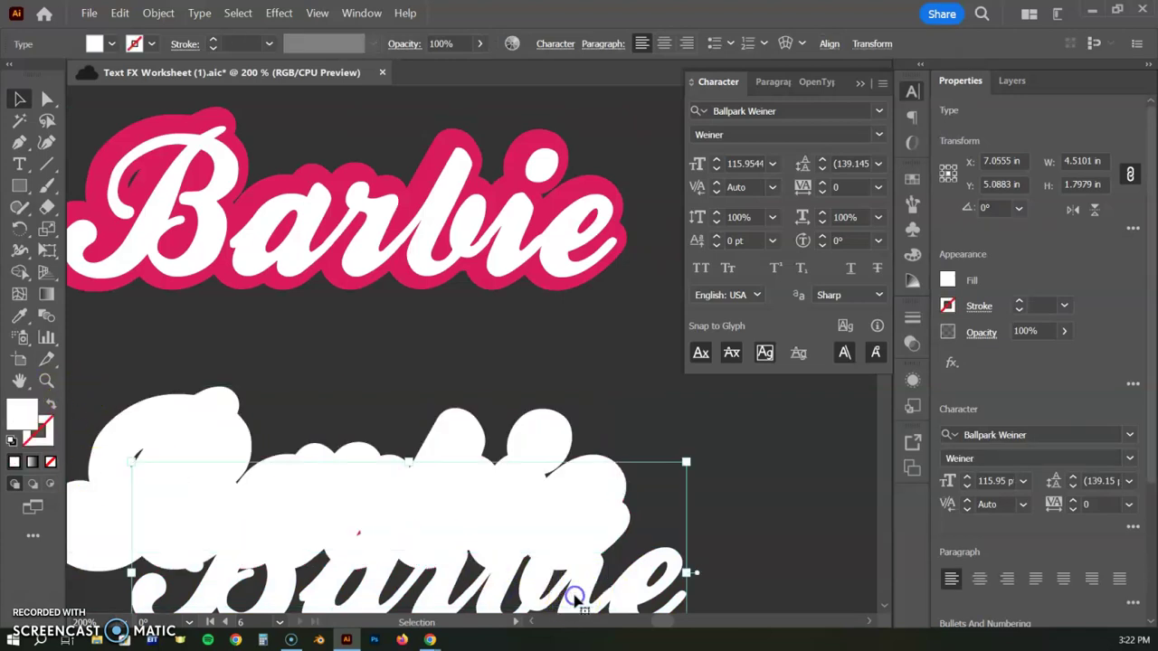
left_click(947, 281)
left_click(742, 372)
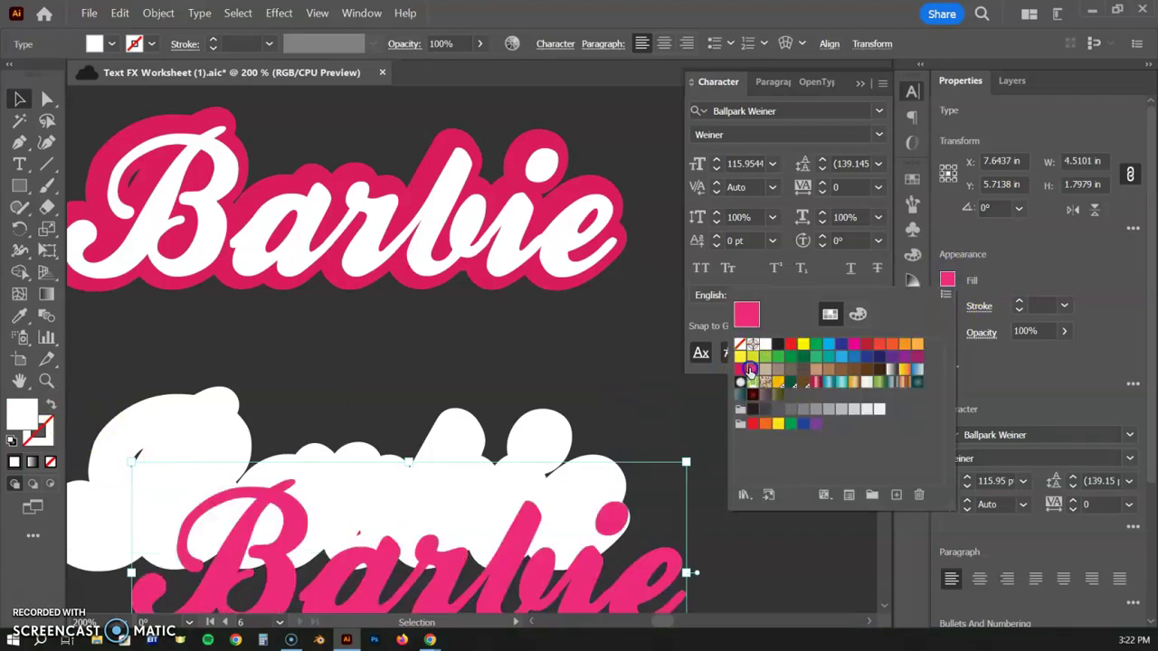
- Place the pink strokeless text on top of the white outlined text, centred over it
left_click(469, 499)
left_click_drag(511, 557, 435, 480)
left_click_drag(460, 392, 500, 181)
left_click_drag(299, 335, 297, 316)
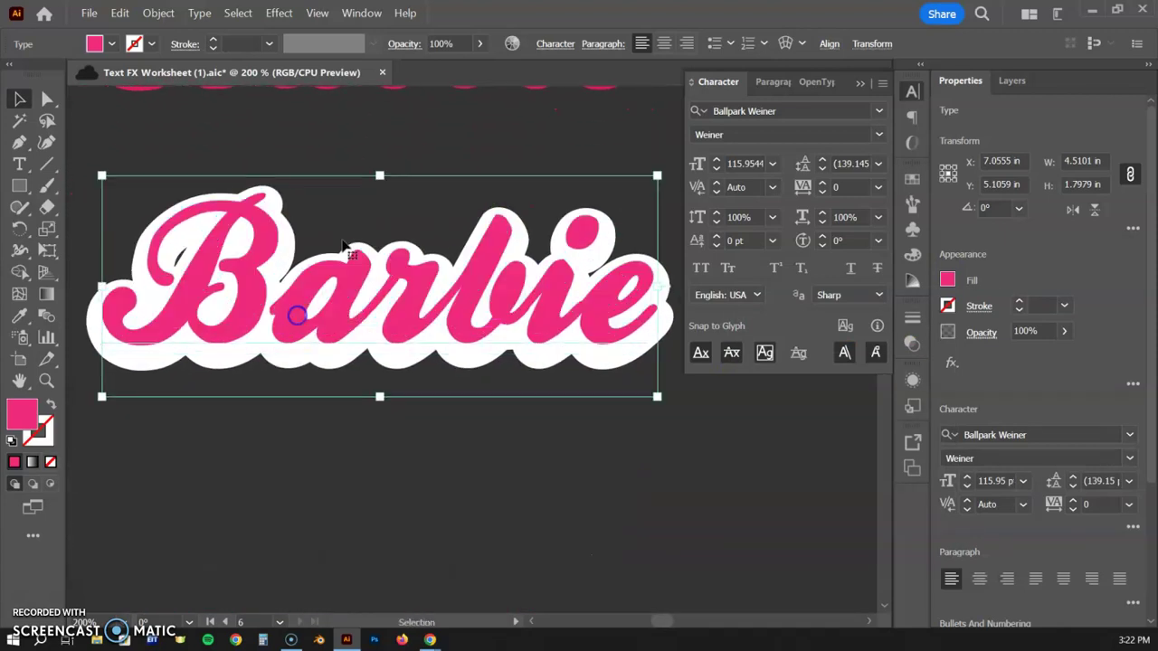
- Select both "Barbie" letterings and move them together up and to the left, clearing space below
left_click(371, 127)
key("ctrl+minus")
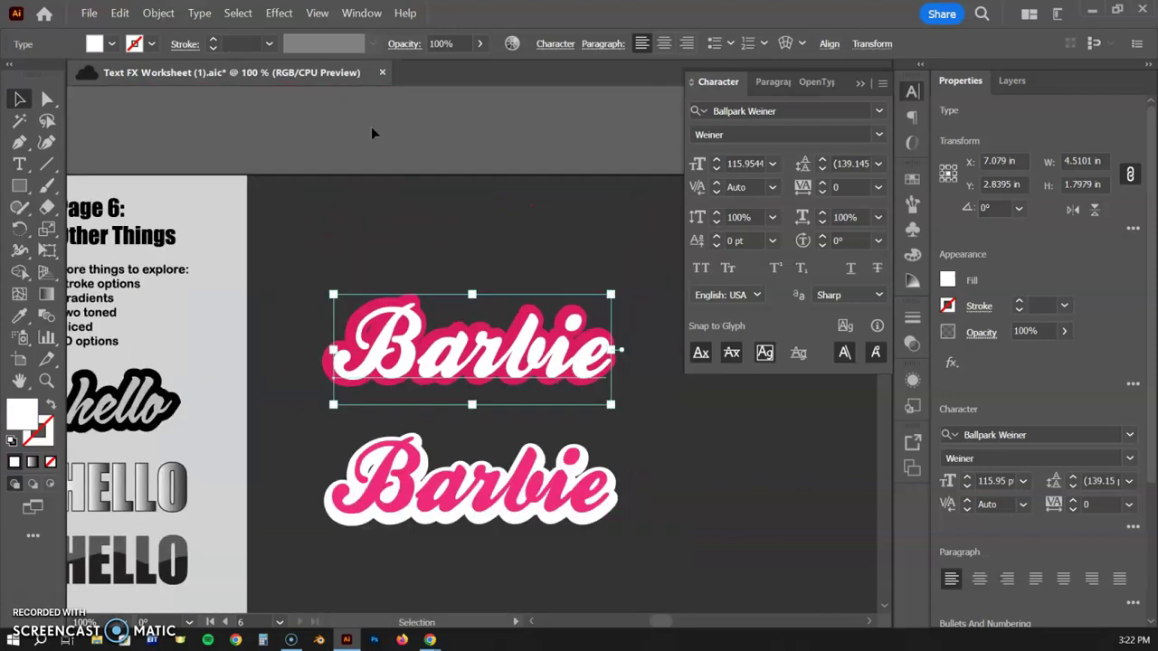
left_click_drag(440, 199, 356, 190)
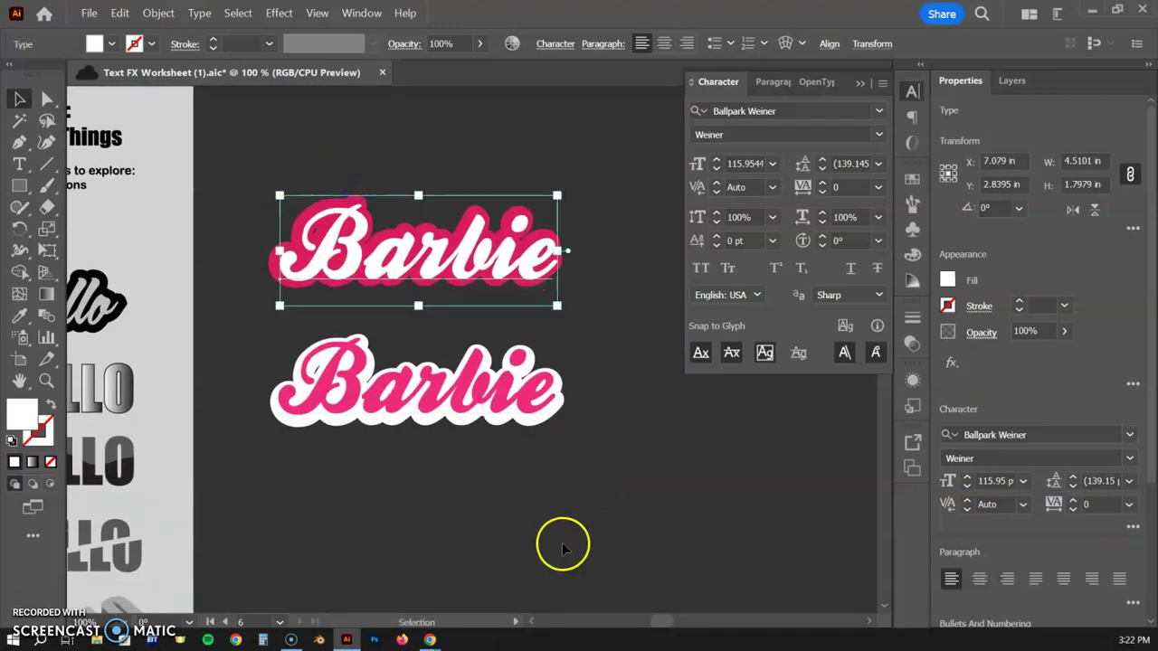
left_click(579, 502)
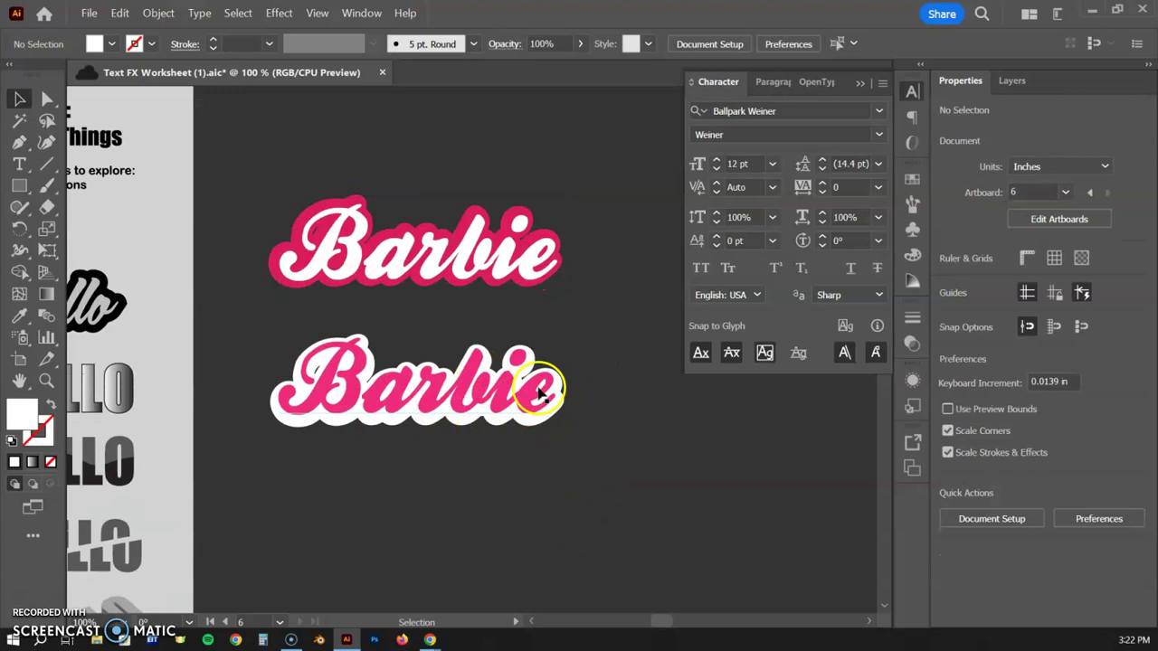
left_click_drag(580, 474, 258, 127)
left_click_drag(368, 410, 461, 329)
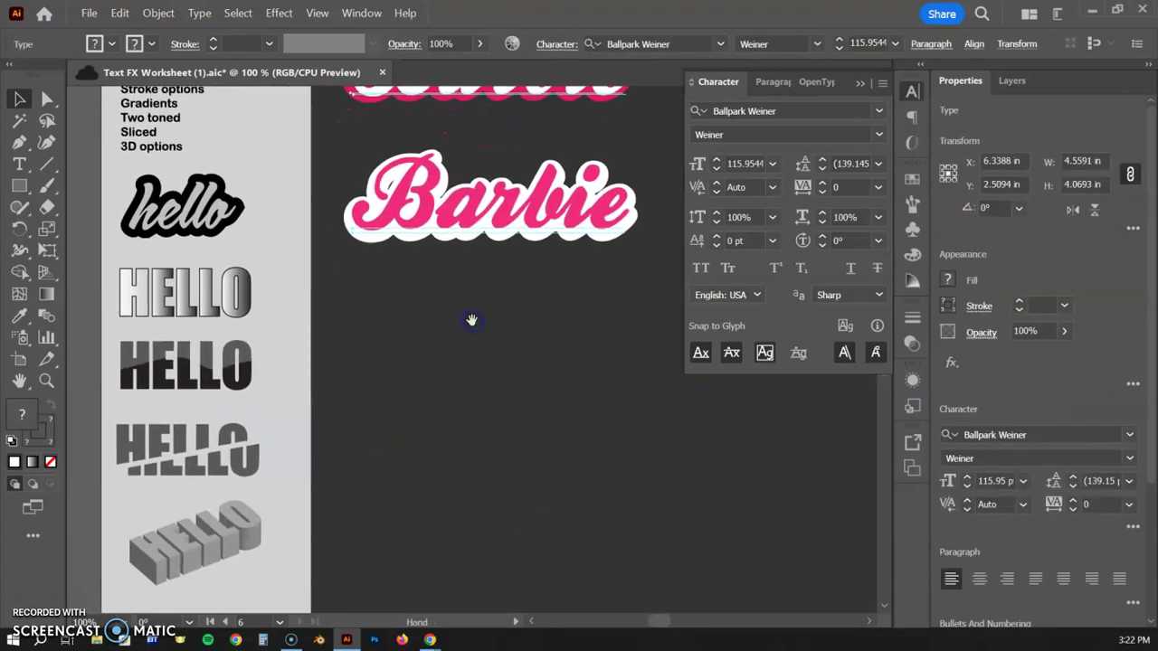
- Add the text "GRADIENT" in the empty area below the lower "Barbie" lettering
left_click(20, 164)
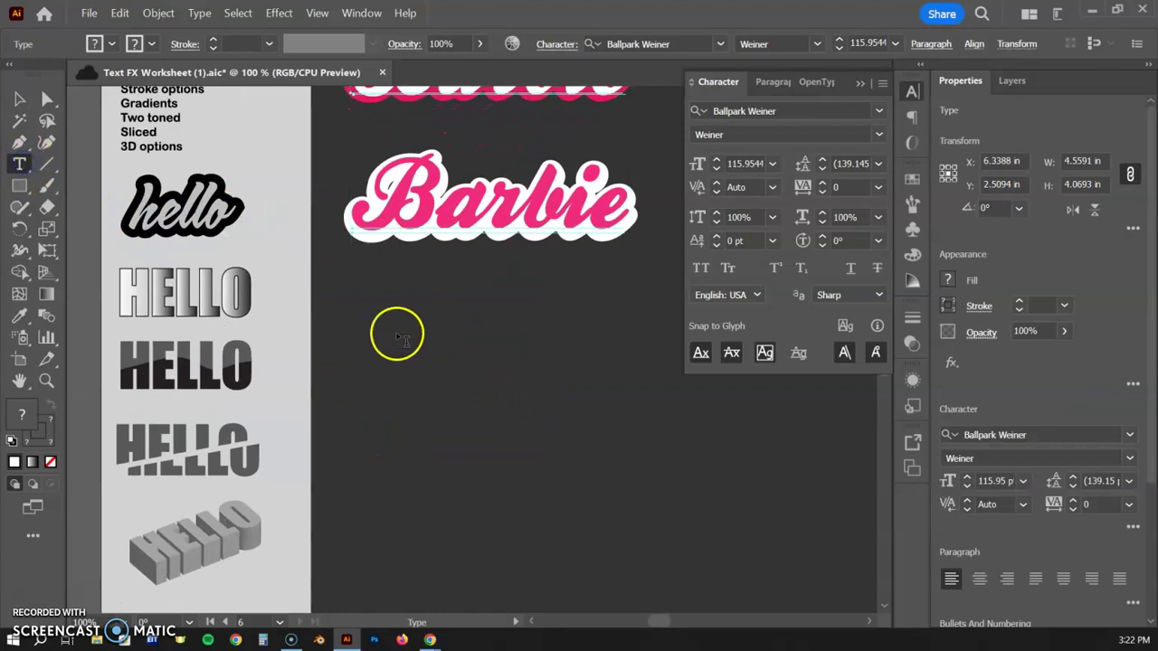
left_click(365, 330)
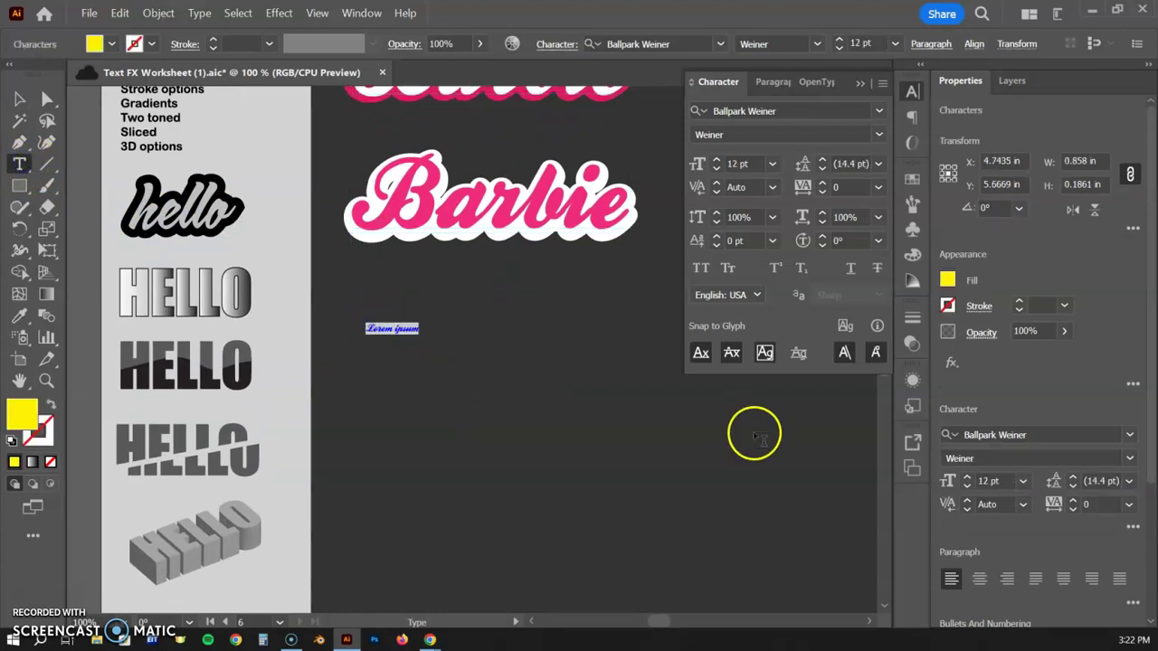
type("BAR")
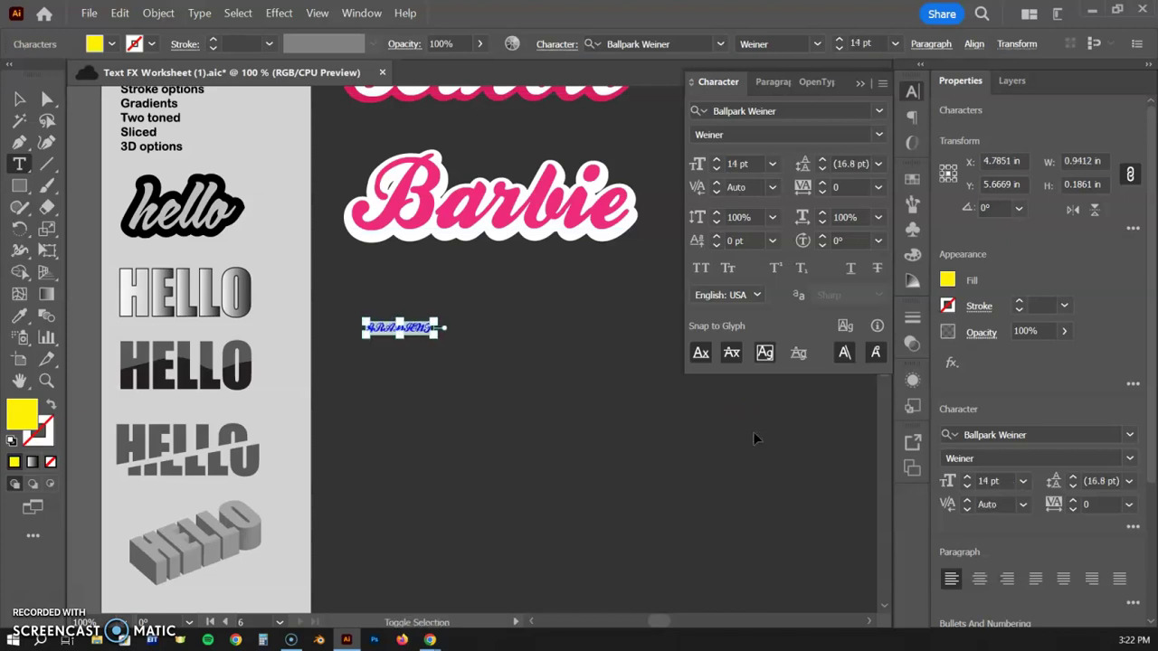
- Enlarge the "GRADIENT" text to 54 pt
key("ctrl+shift+period")
key("ctrl+shift+period")
key("ctrl+shift+period")
key("ctrl+shift+period")
key("ctrl+shift+period")
key("ctrl+shift+period")
key("ctrl+shift+period")
key("ctrl+shift+period")
key("ctrl+shift+period")
key("ctrl+shift+period")
key("ctrl+shift+period")
key("ctrl+shift+period")
key("ctrl+shift+period")
key("ctrl+shift+period")
key("ctrl+shift+period")
key("ctrl+shift+period")
key("ctrl+shift+period")
key("ctrl+shift+period")
key("ctrl+shift+period")
key("ctrl+shift+period")
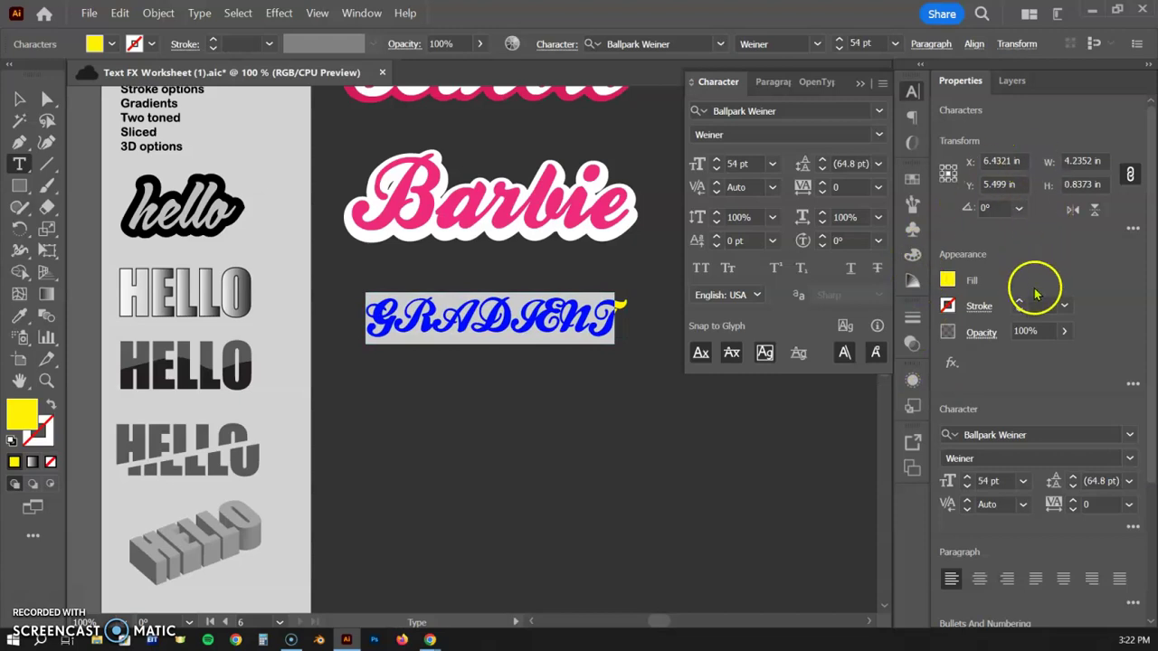
- Filter the fonts to sans serif and set the "GRADIENT" text in Anton Regular
left_click(878, 112)
left_click(744, 169)
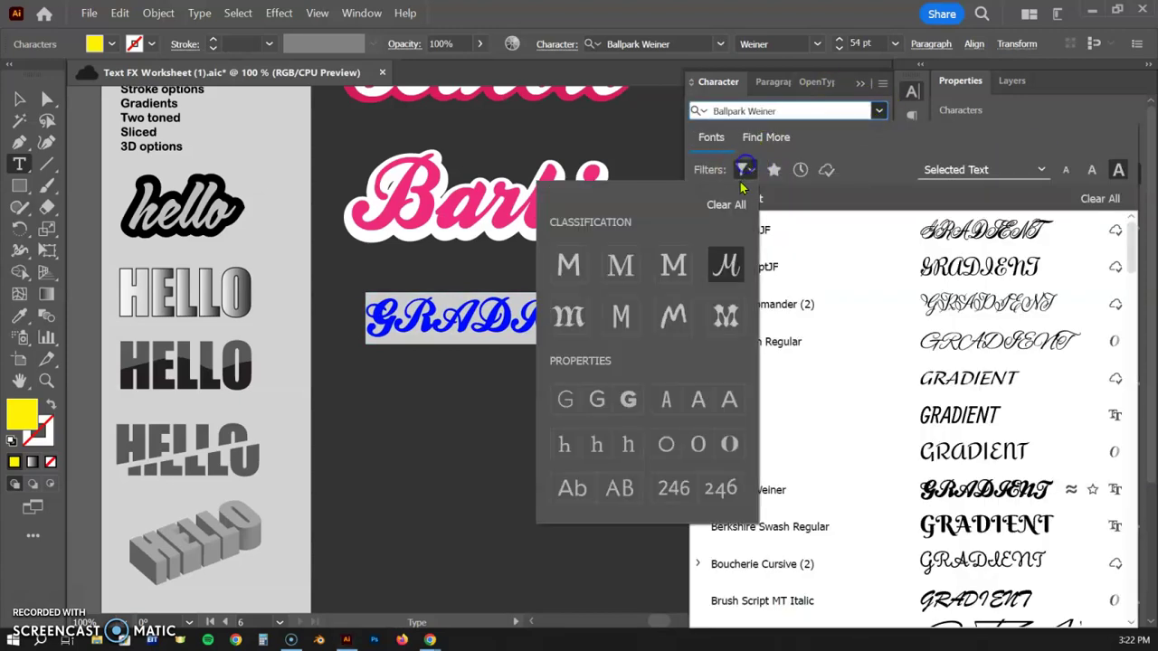
left_click(580, 264)
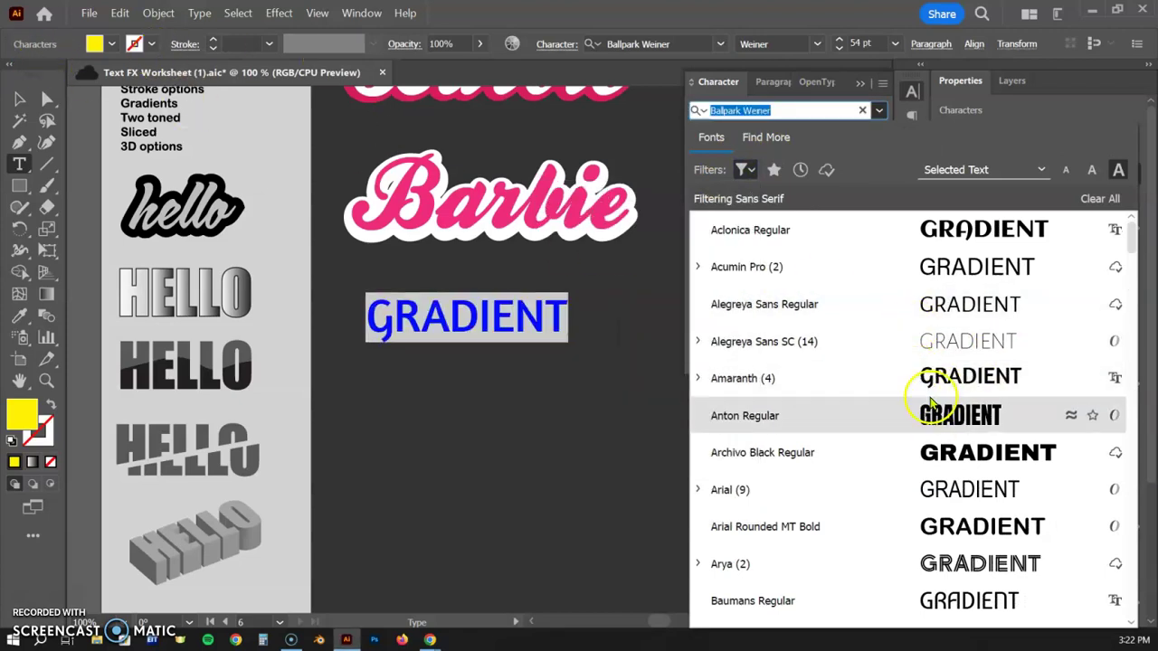
left_click(932, 404)
- Scale the "GRADIENT" text up to about 111.6 pt and close the character settings
left_click(18, 98)
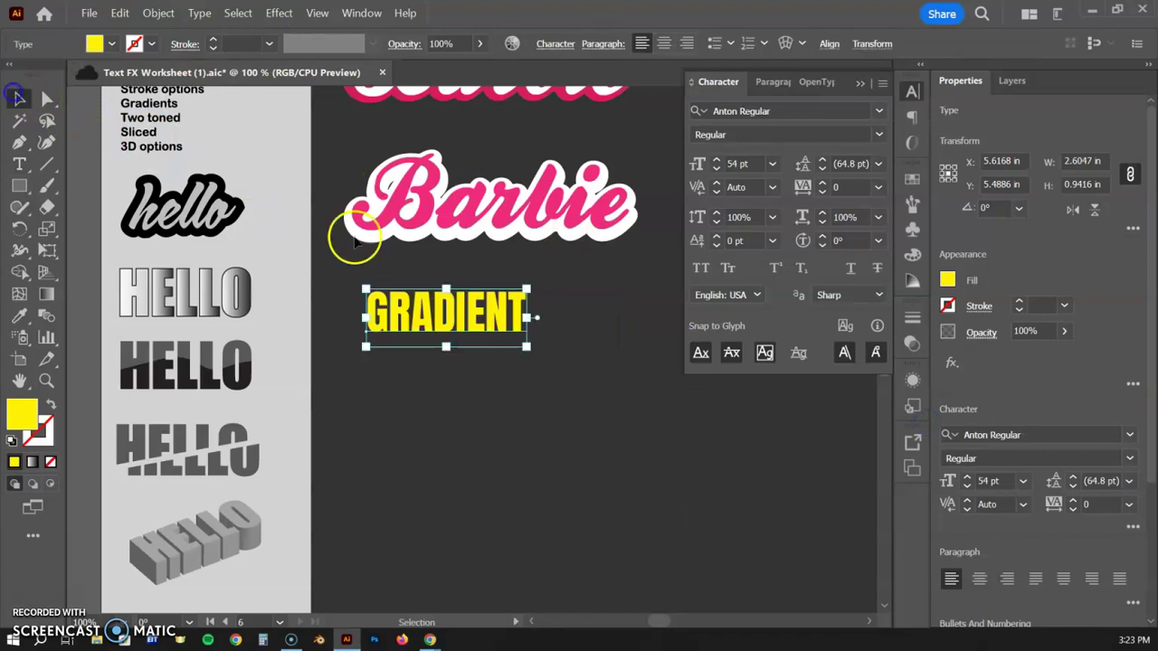
left_click_drag(527, 348, 598, 407)
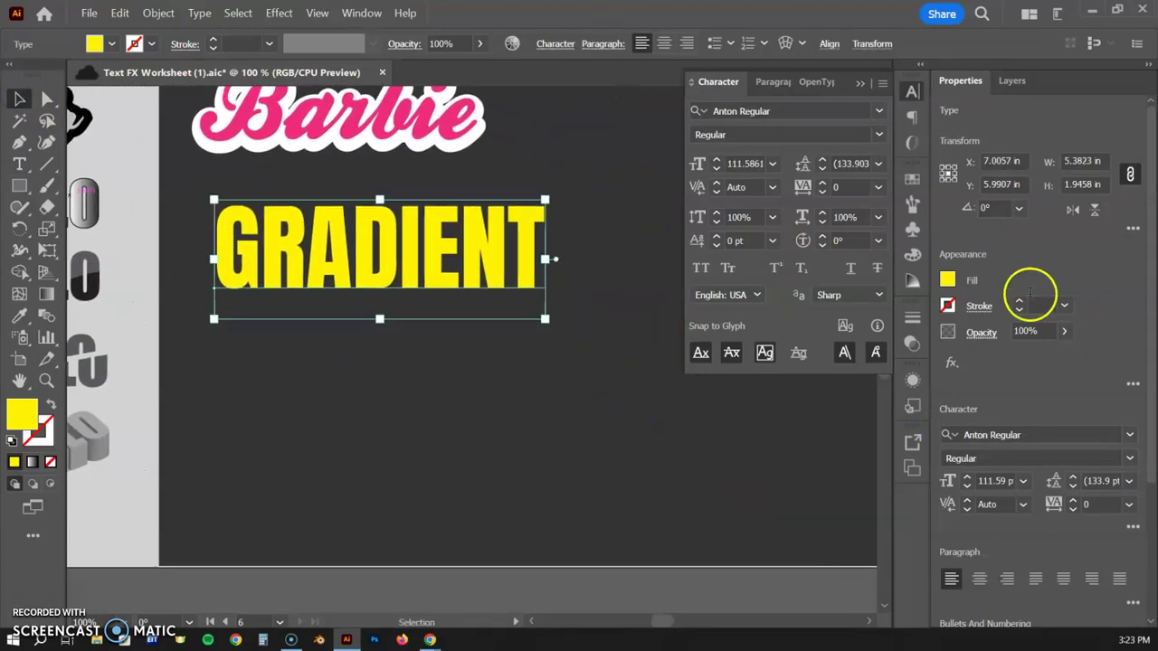
left_click(911, 89)
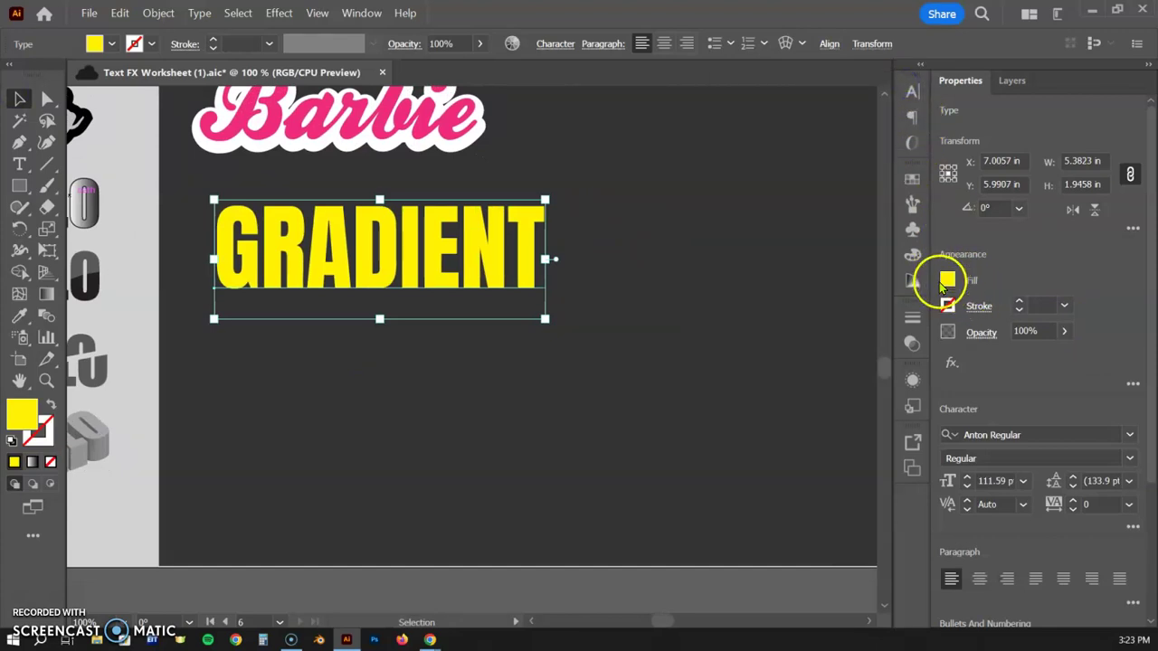
- Try several gradient swatches, including Citrine, as the fill of the live "GRADIENT" text
left_click(945, 282)
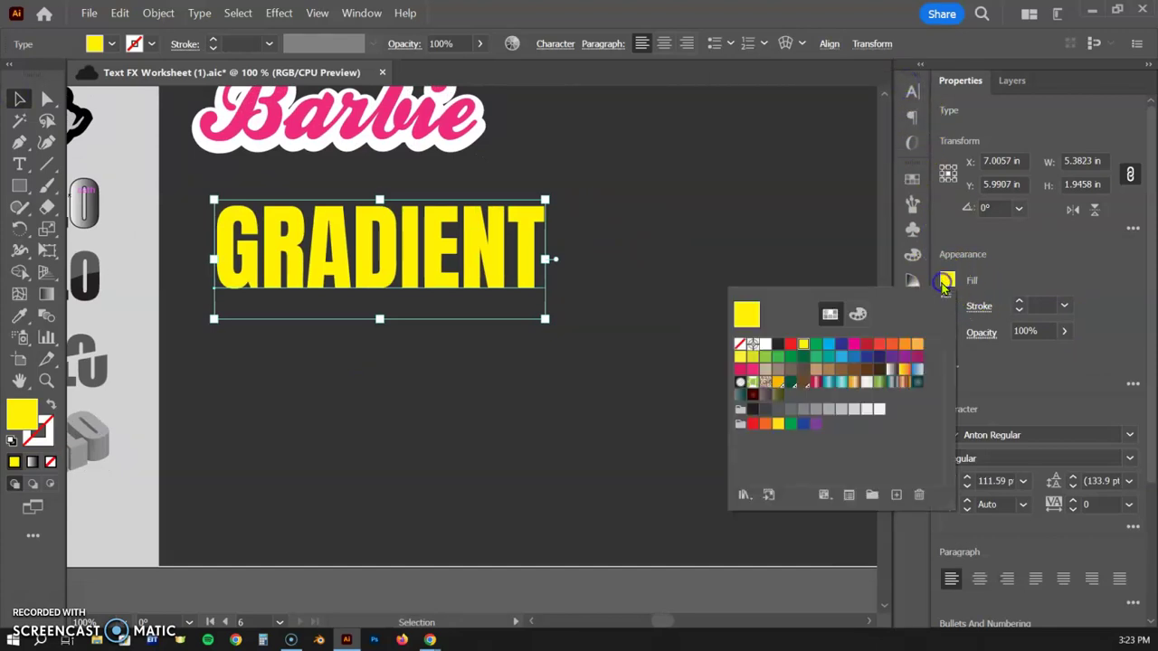
left_click(827, 383)
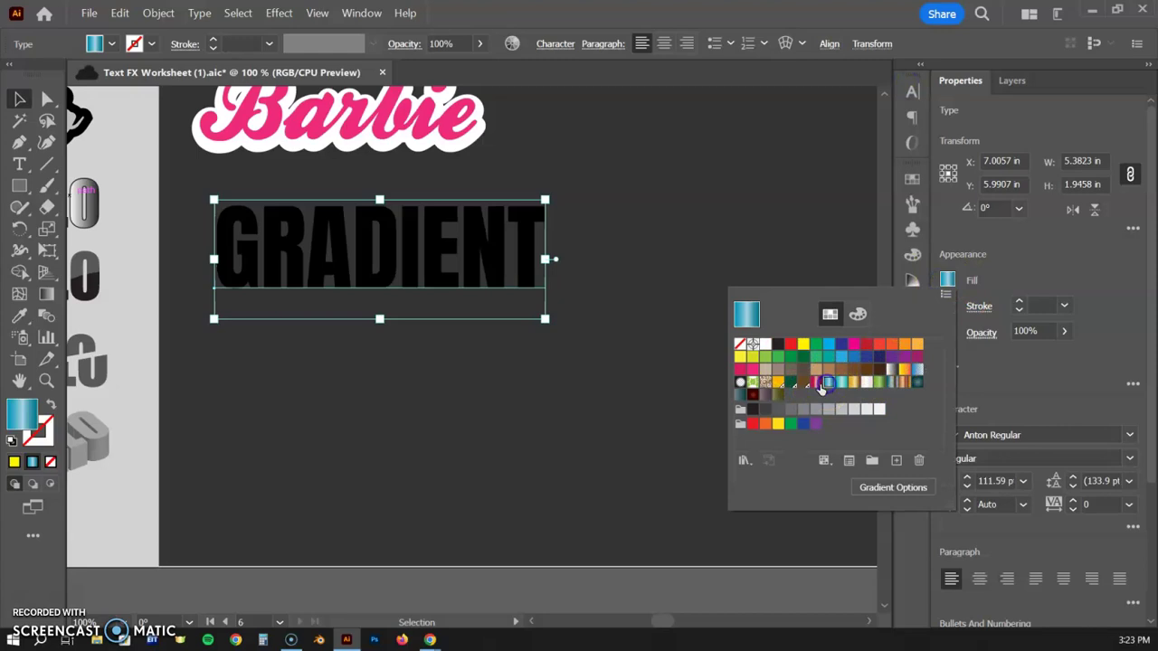
left_click(816, 383)
left_click(852, 383)
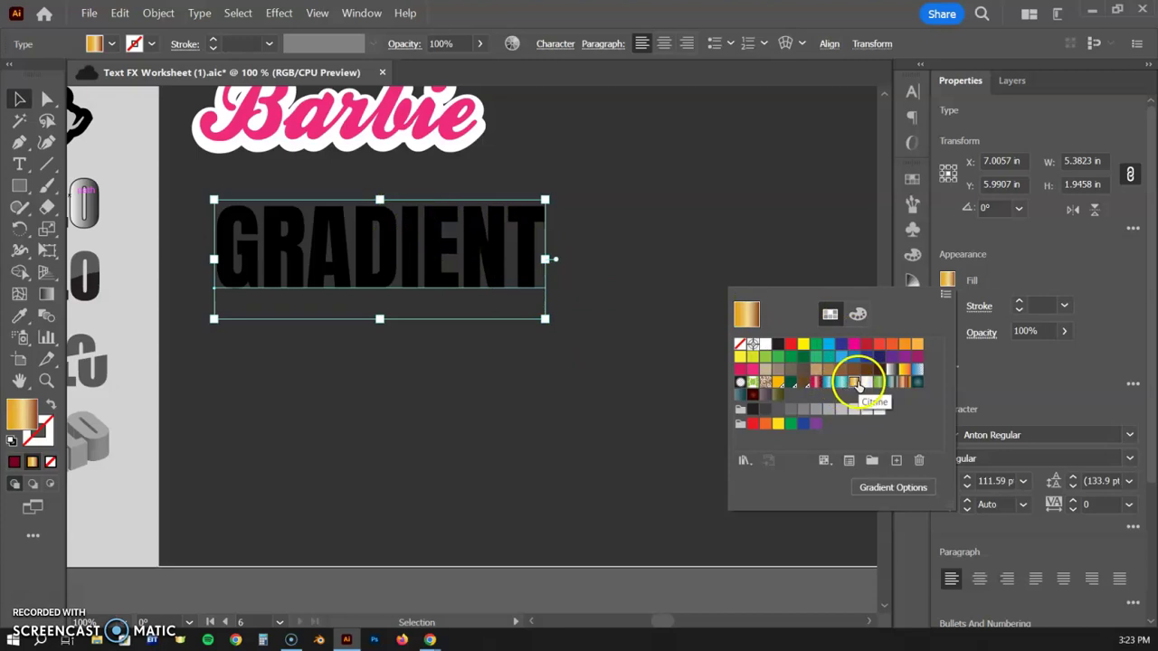
left_click(1071, 395)
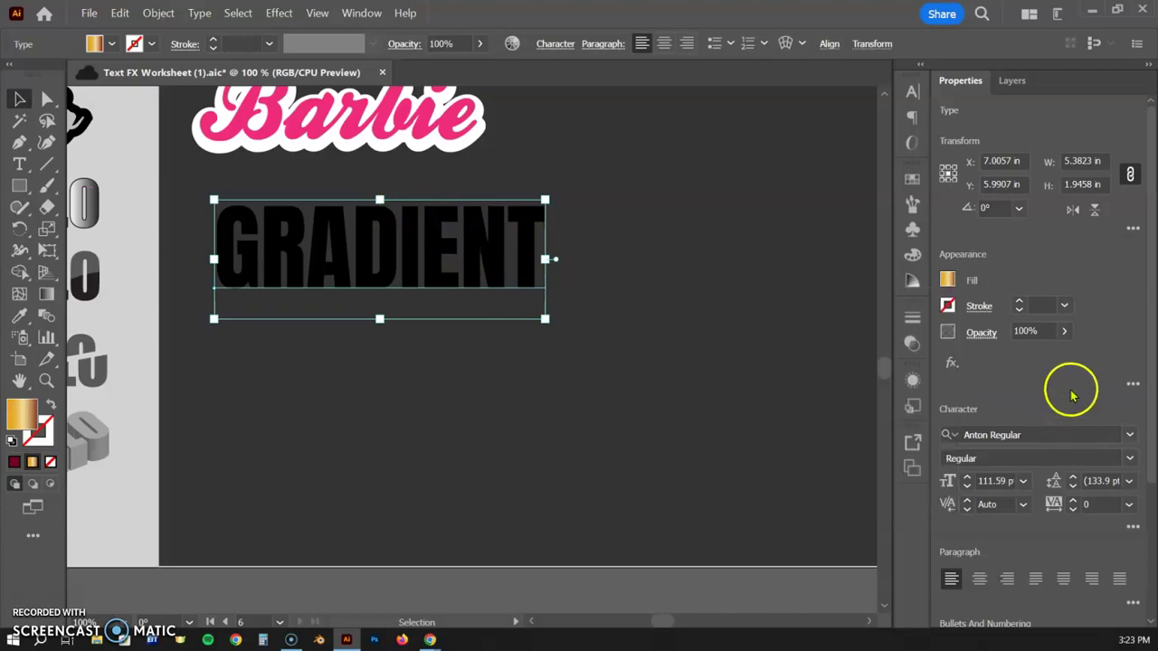
- Set the "GRADIENT" text's tracking to -5 and convert the text to outlines
left_click(1073, 508)
scroll(1064, 537, "down", 3)
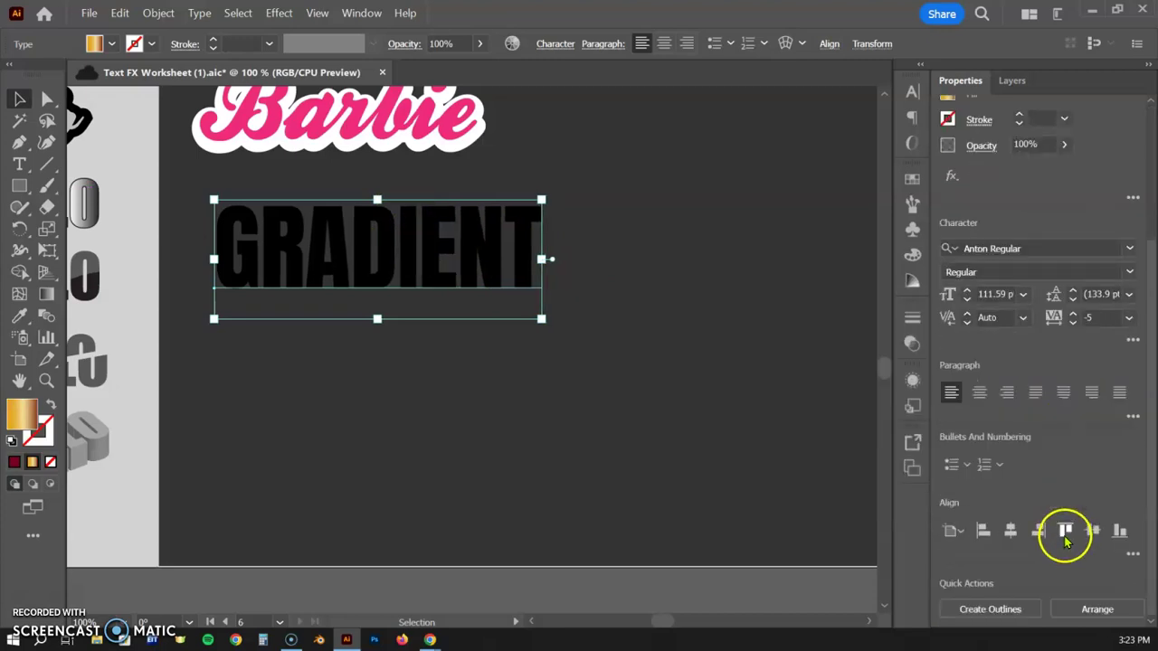
left_click(1003, 609)
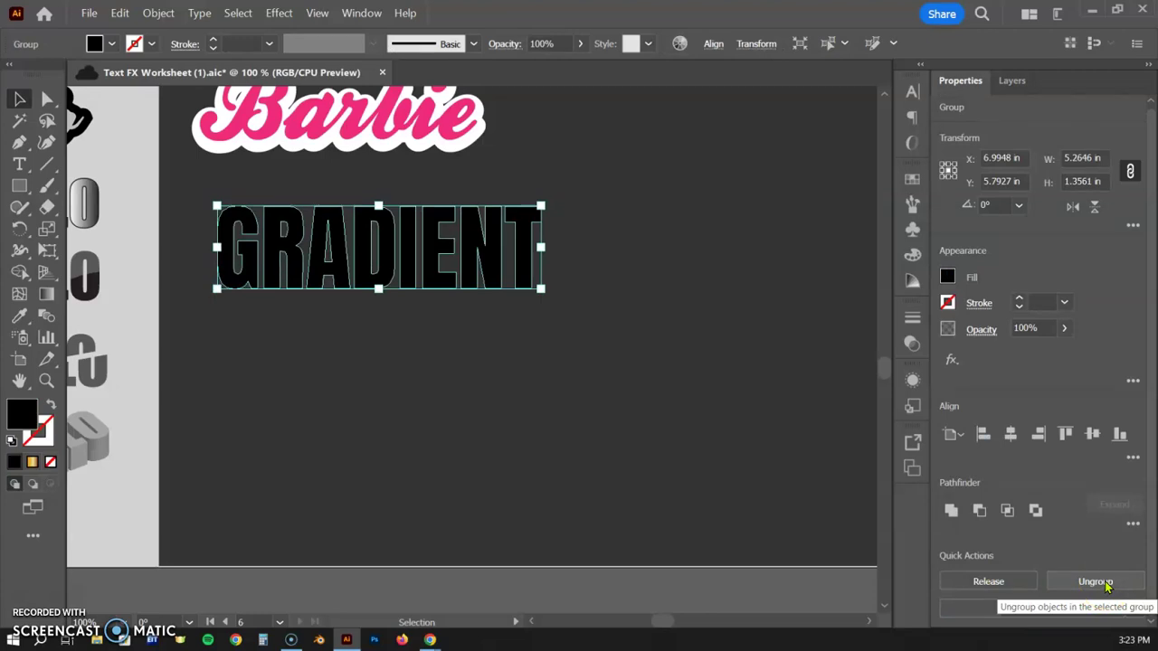
- Try several gradient swatches on the outlined "GRADIENT" lettering and settle on the yellow-to-orange gradient fill
left_click(947, 276)
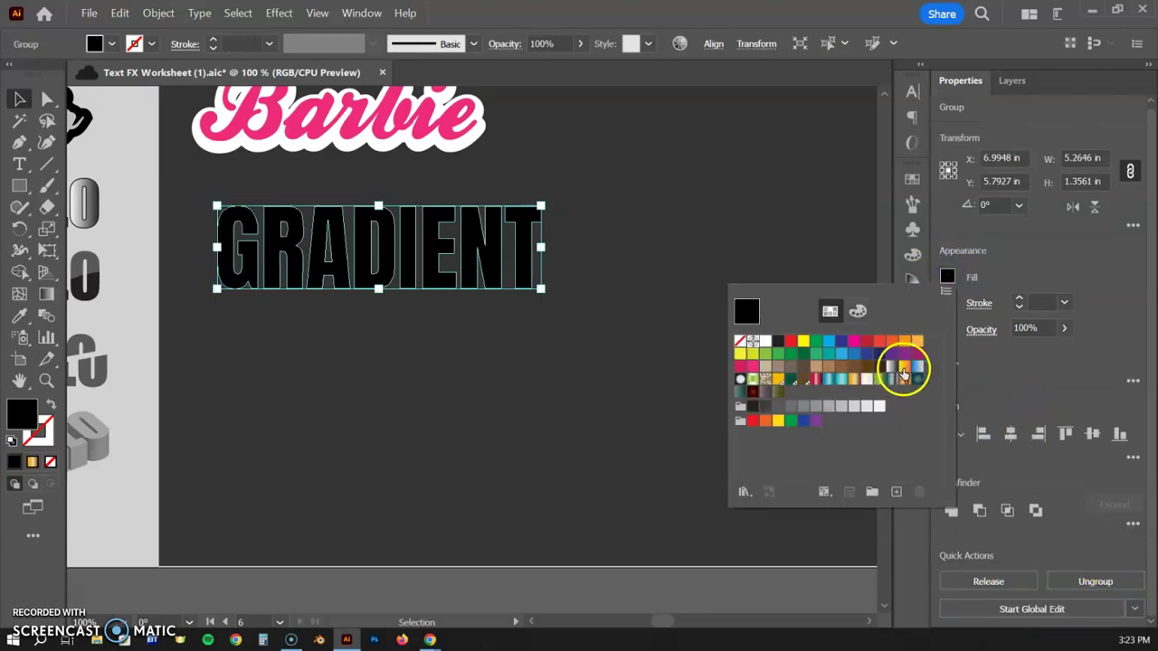
left_click(904, 368)
left_click(891, 378)
left_click(878, 380)
left_click(845, 381)
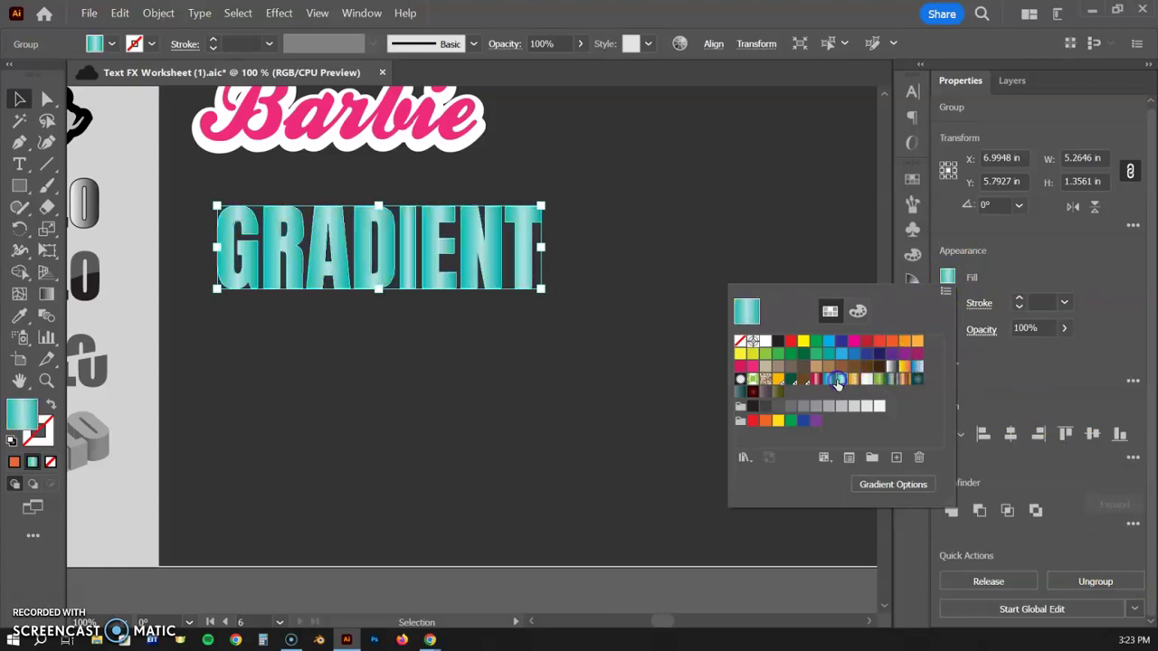
left_click(903, 368)
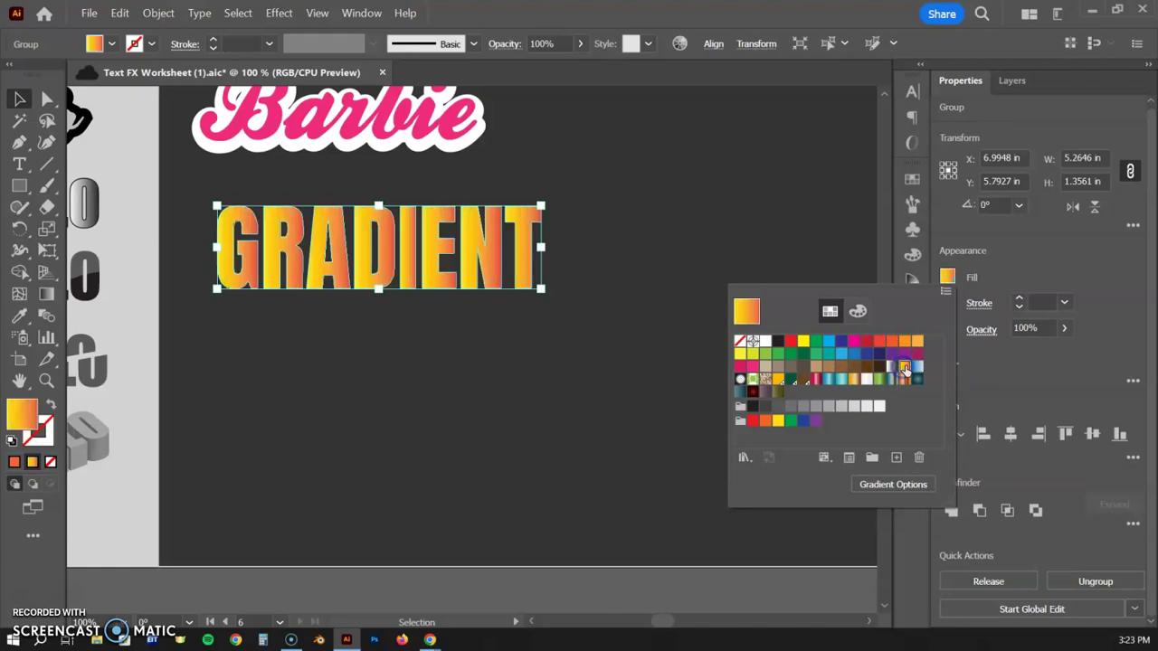
left_click(1054, 256)
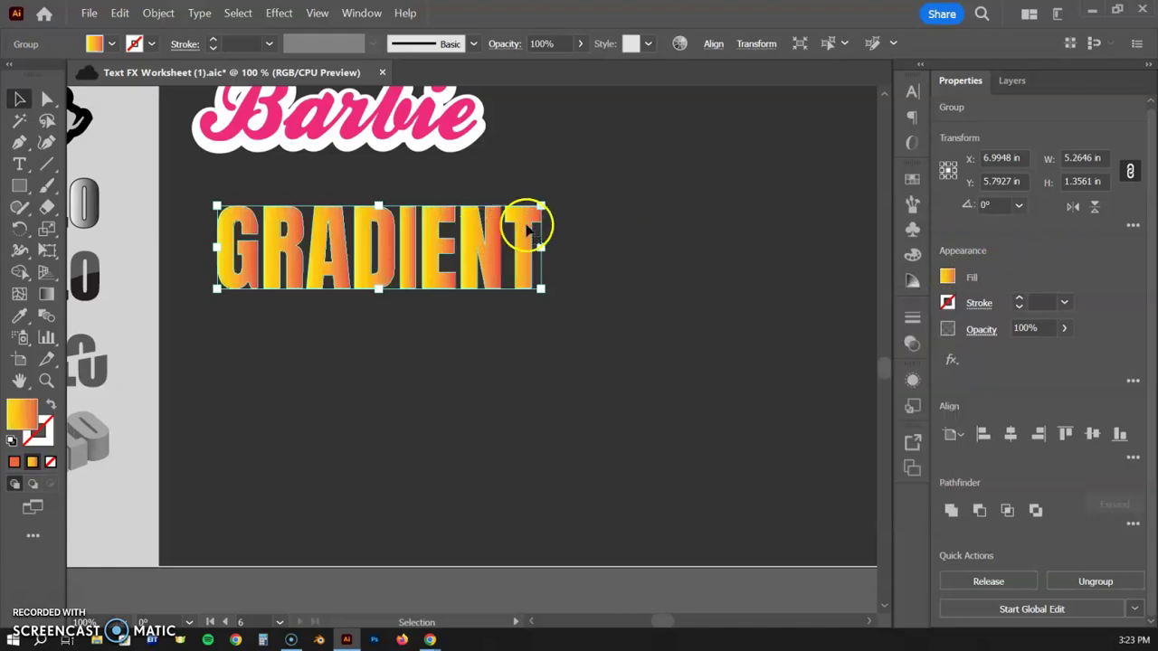
- Open the gradient options for the outlined "GRADIENT" lettering's fill
key("a")
key("ctrl+plus")
key("v")
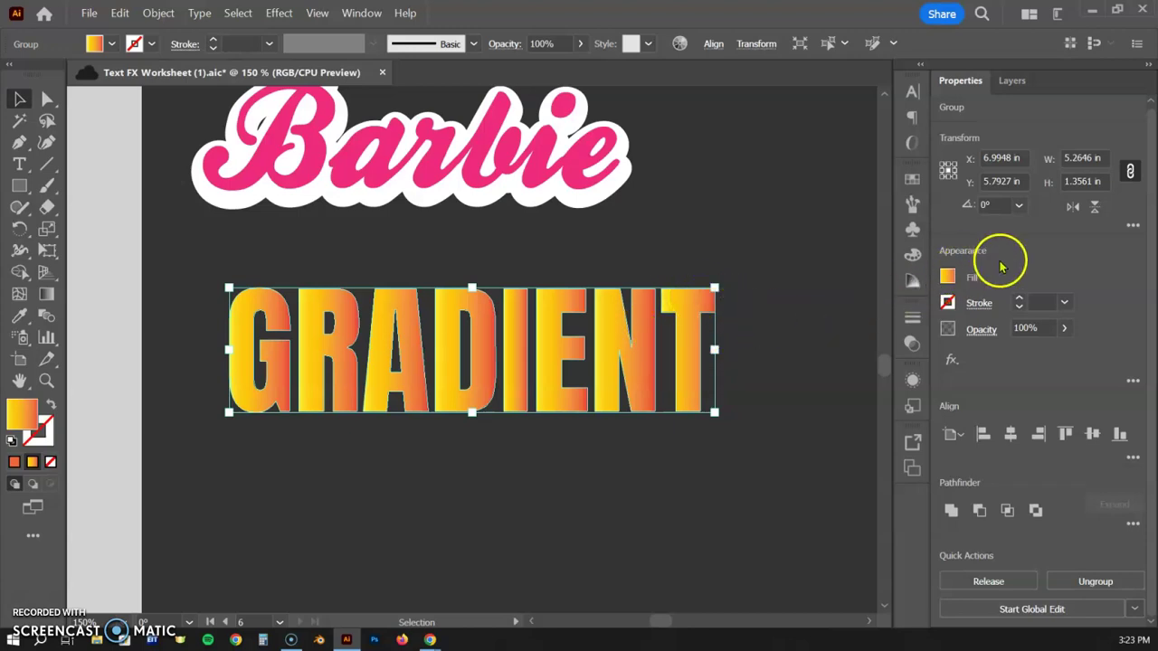
left_click(947, 277)
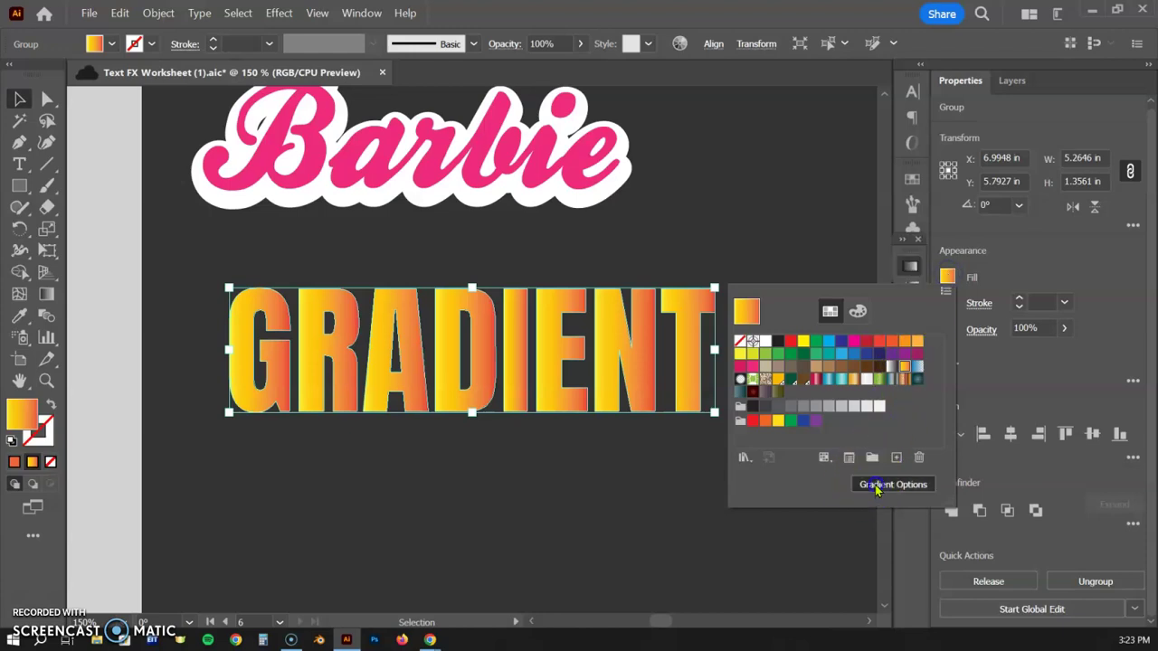
left_click(875, 489)
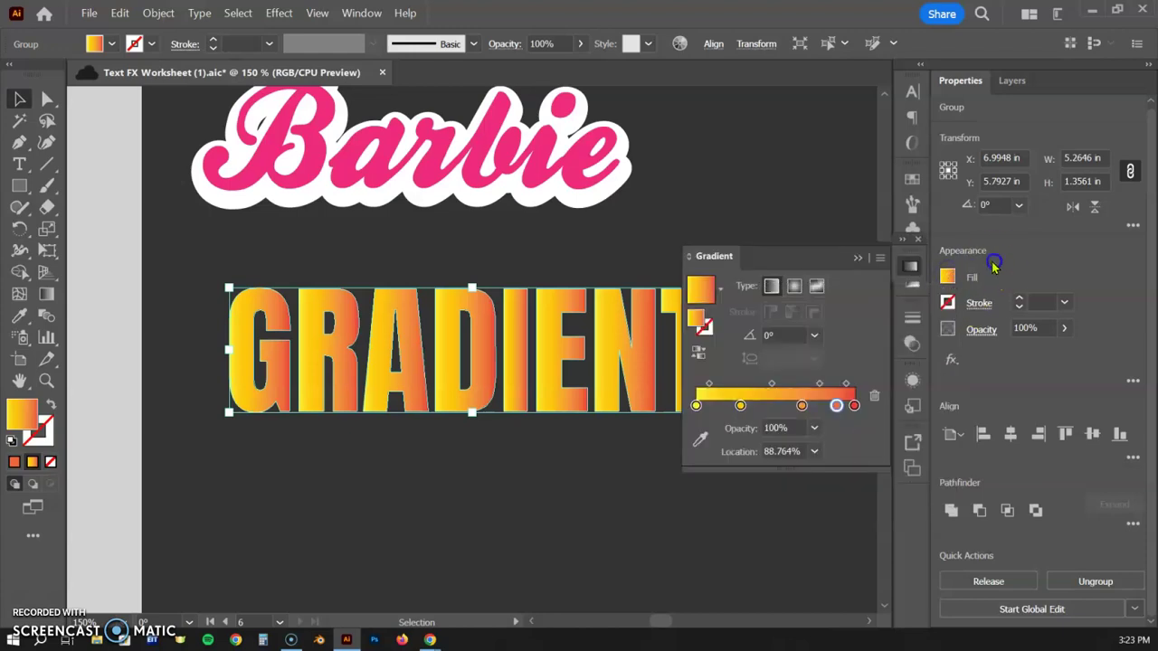
- Try the radial and freeform gradient types on the "GRADIENT" lettering and return it to a linear gradient
left_click(794, 286)
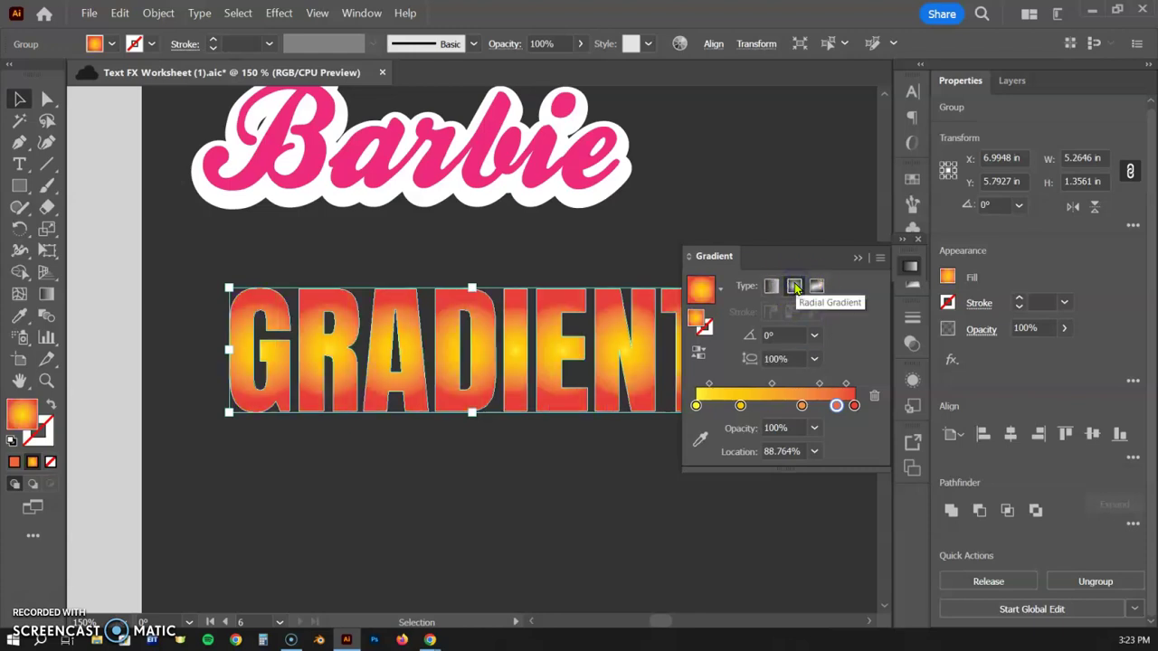
left_click(817, 286)
left_click(795, 286)
left_click(770, 288)
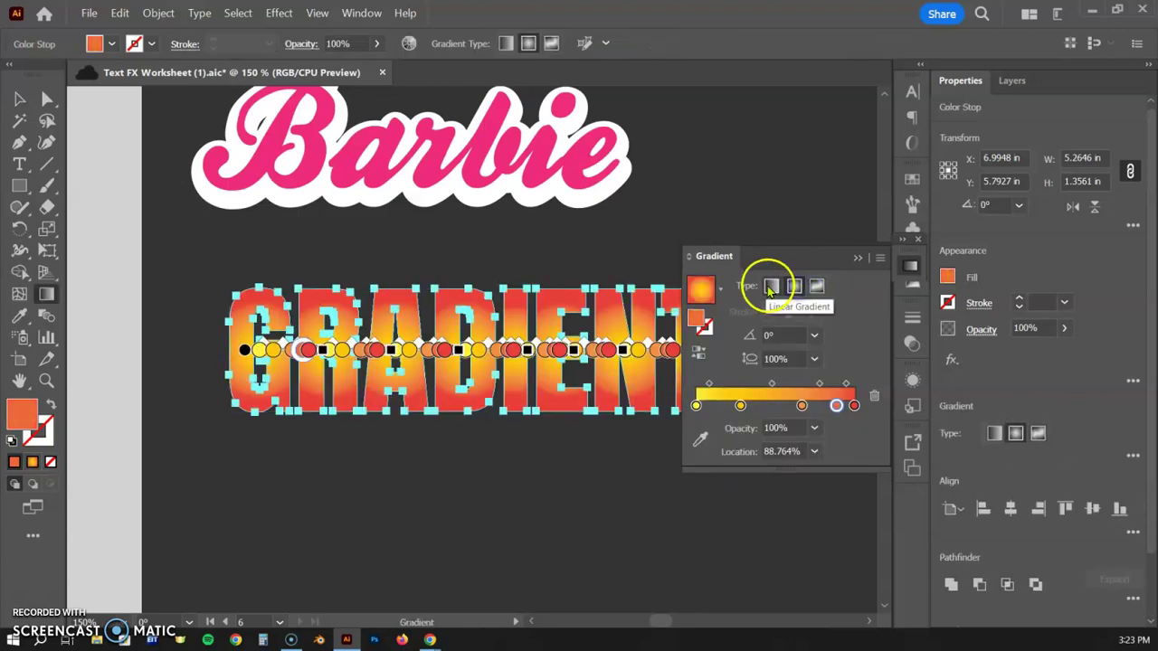
- Set the lettering's linear gradient angle to 90° so the colours run vertically through each letter
left_click(814, 335)
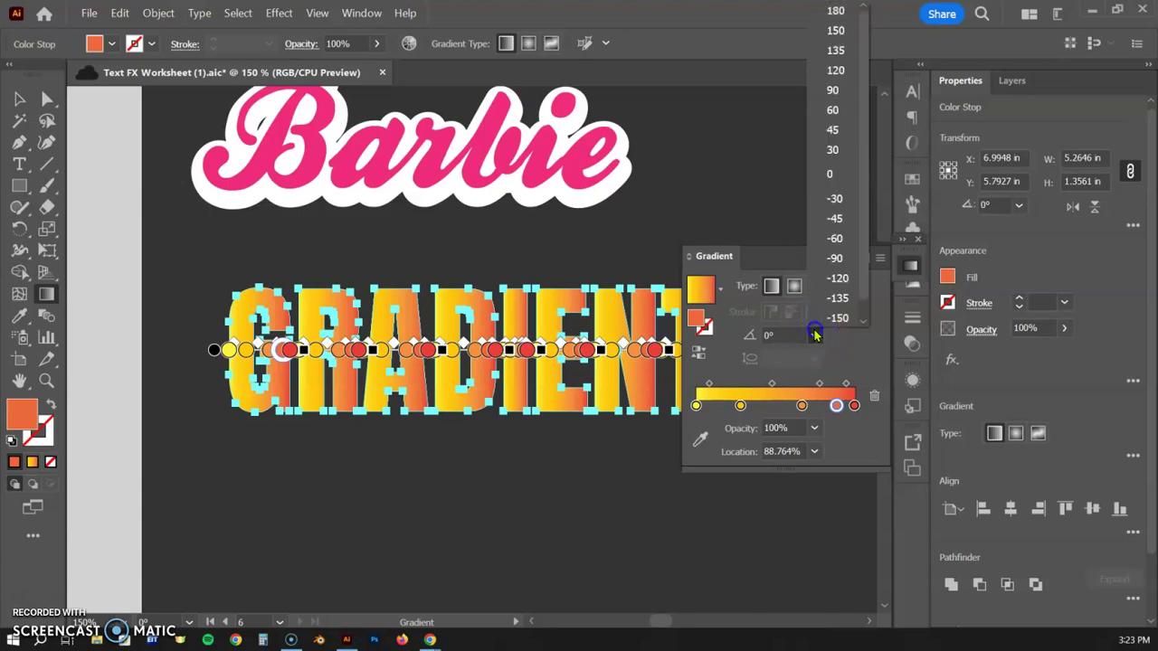
left_click(832, 91)
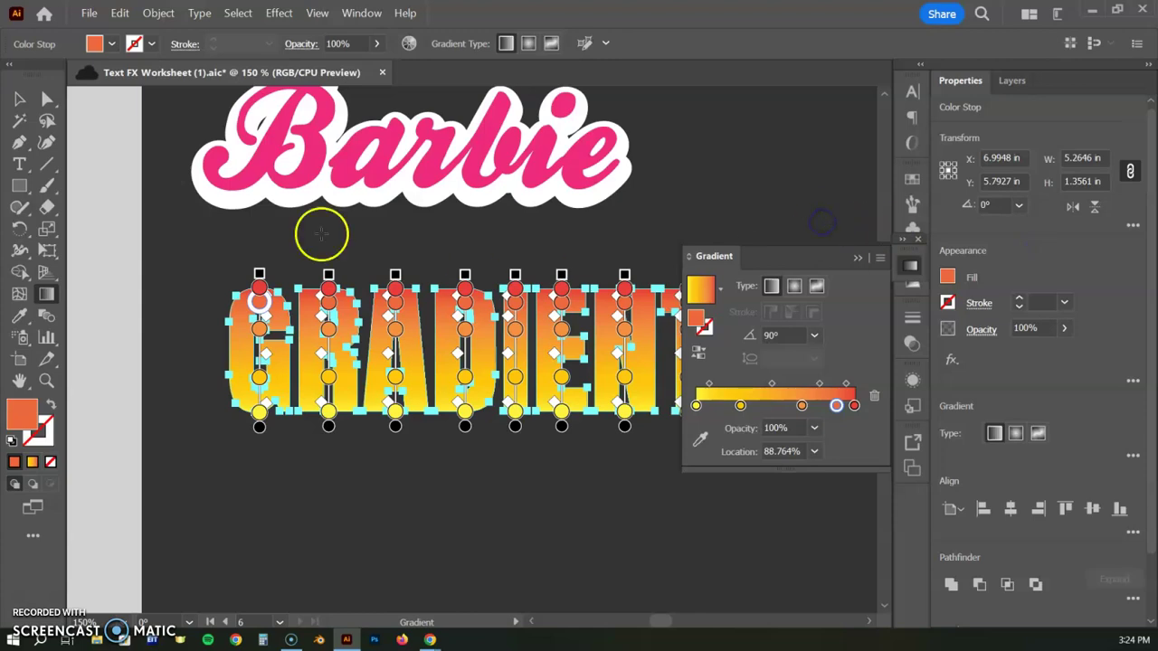
- Leave gradient editing and move the "GRADIENT" lettering up closer beneath the white-outlined "Barbie" lettering
left_click(20, 99)
left_click(731, 192)
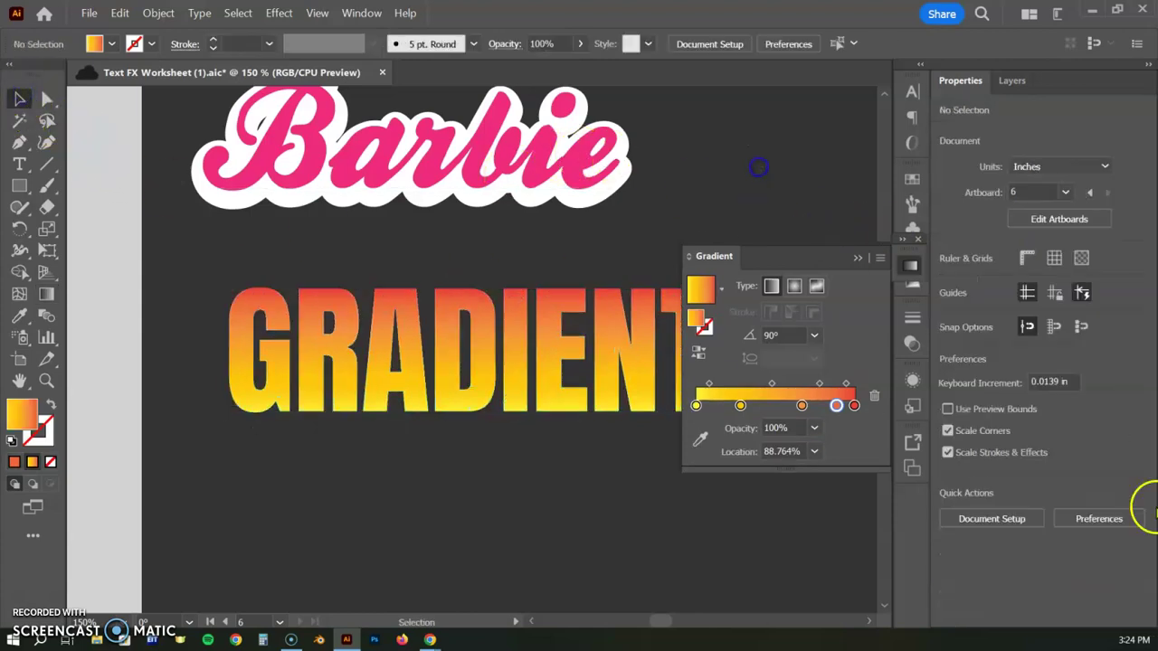
left_click(607, 371)
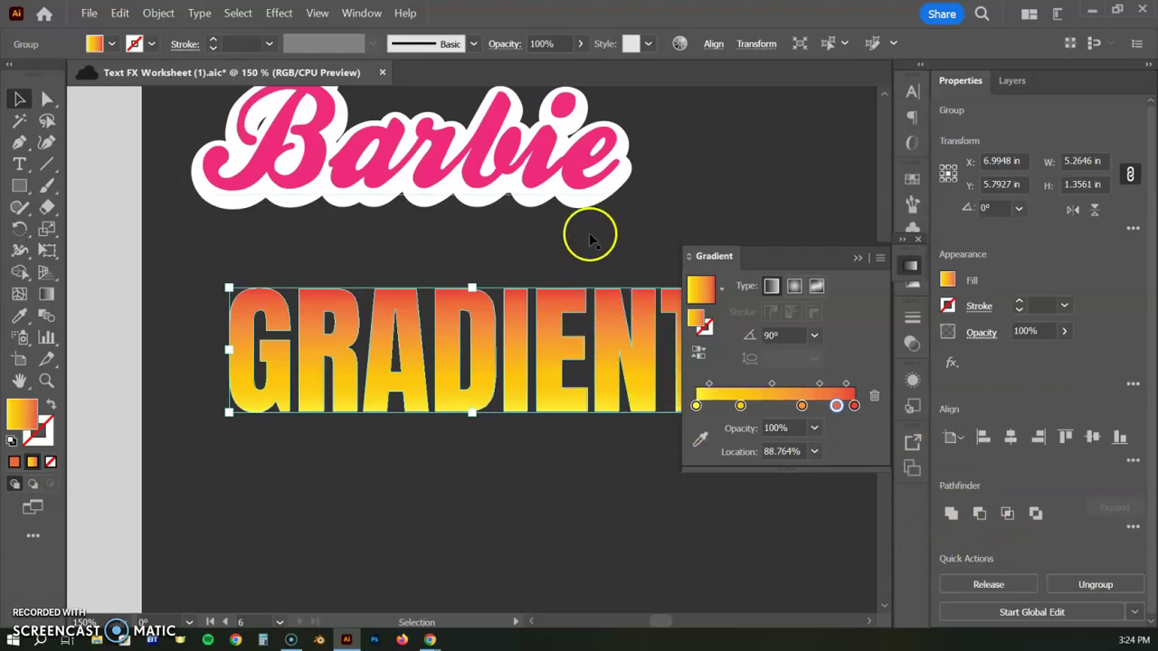
key("space")
left_click_drag(550, 248, 497, 160)
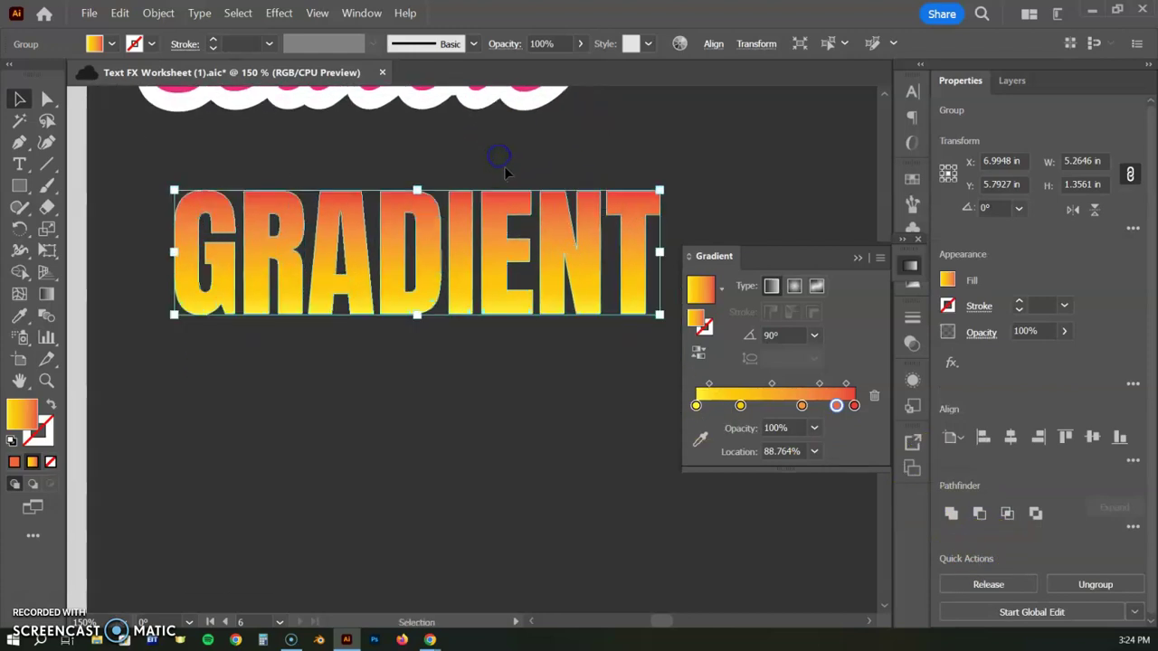
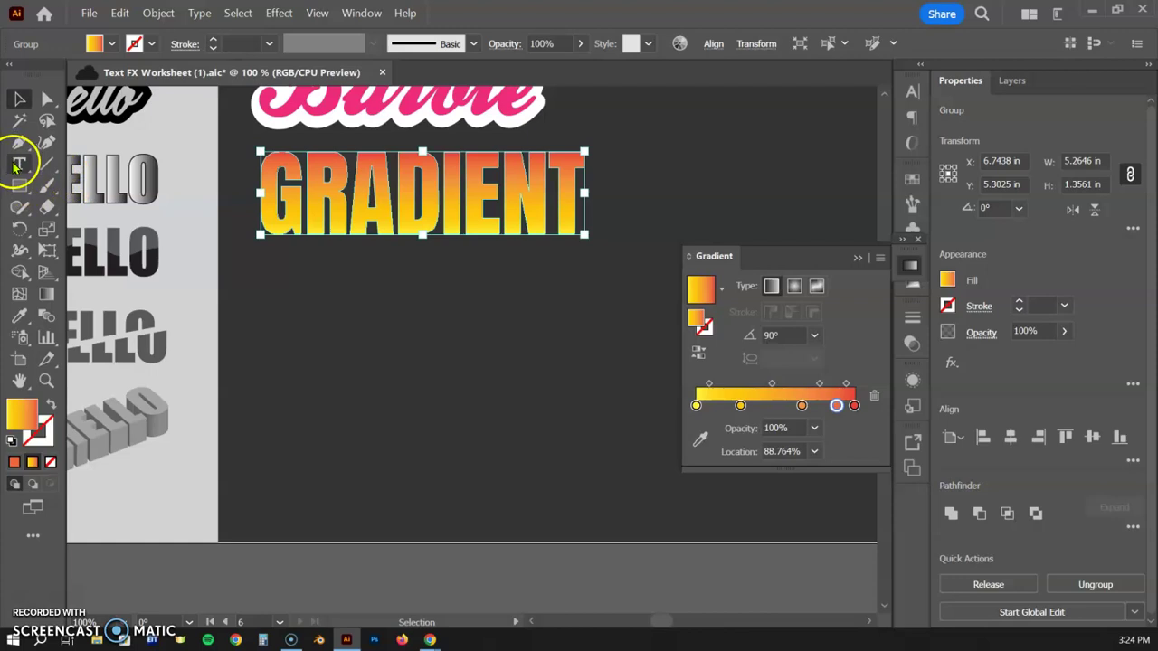
- Add the text "SLICE" in Anton Regular below the "GRADIENT" lettering and enlarge it to about 154 pt
left_click(283, 309)
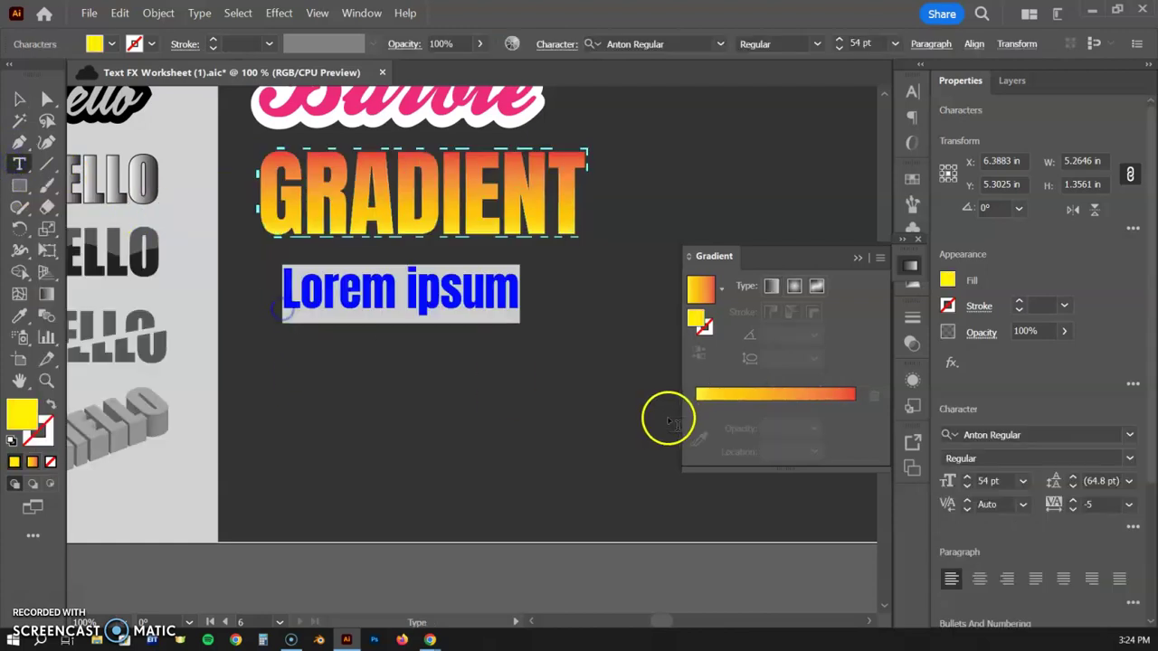
type("SLICE")
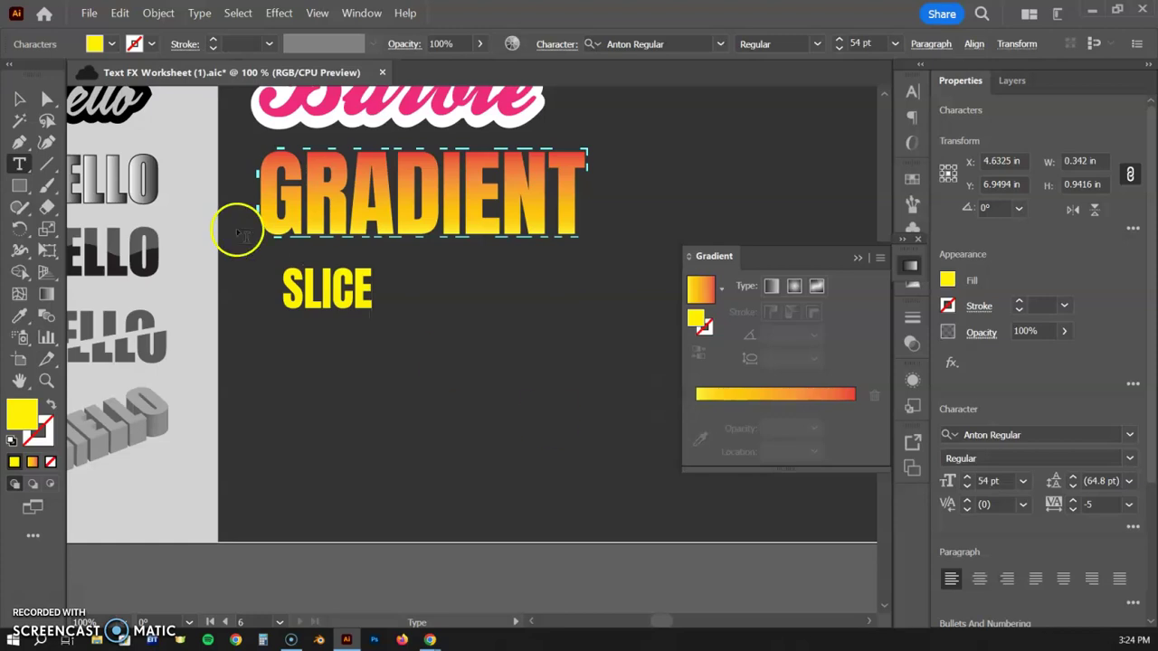
left_click(18, 97)
left_click_drag(372, 322, 631, 429)
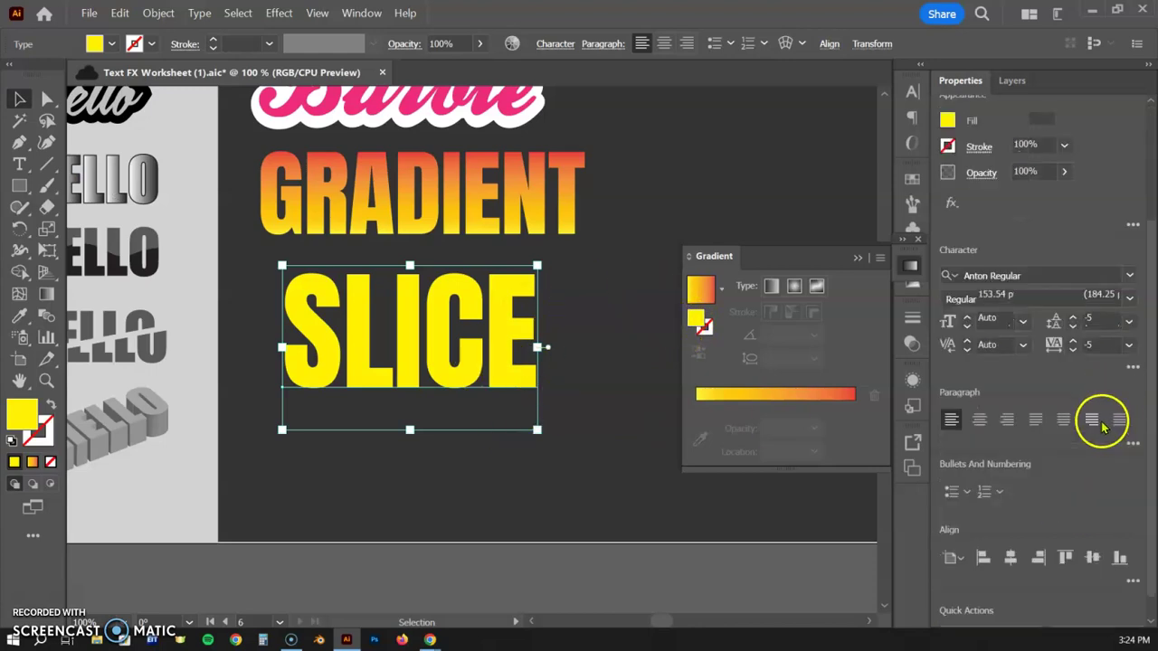
- Convert the "SLICE" text to outlines and deselect it
scroll(1108, 408, "down", 3)
left_click(987, 609)
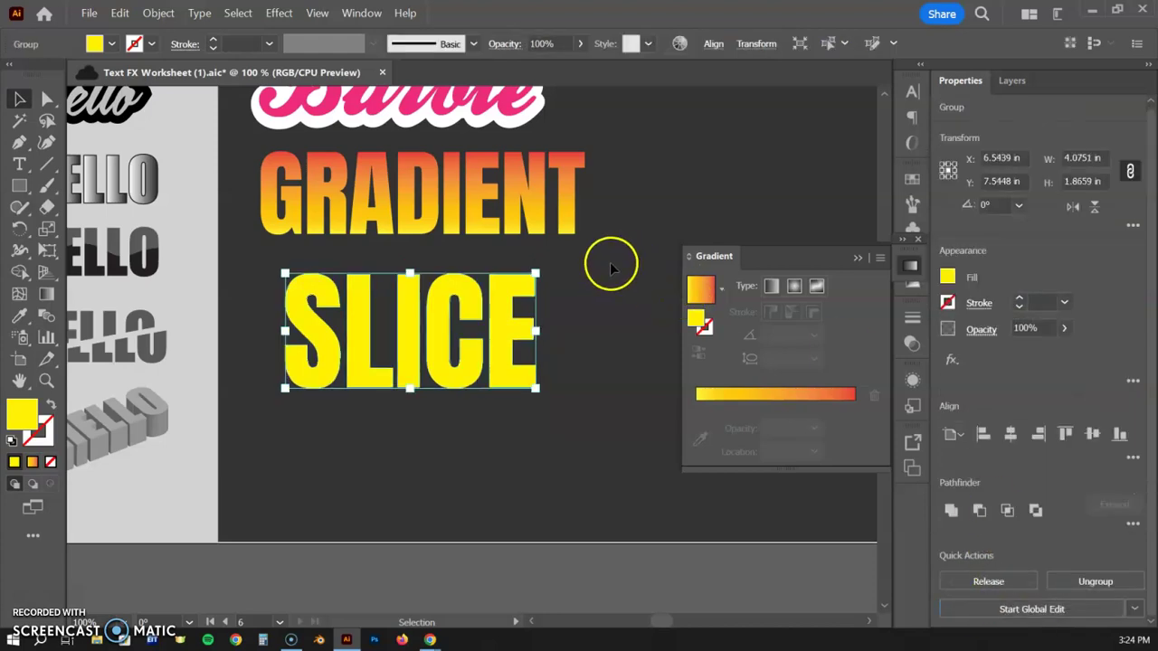
left_click(582, 284)
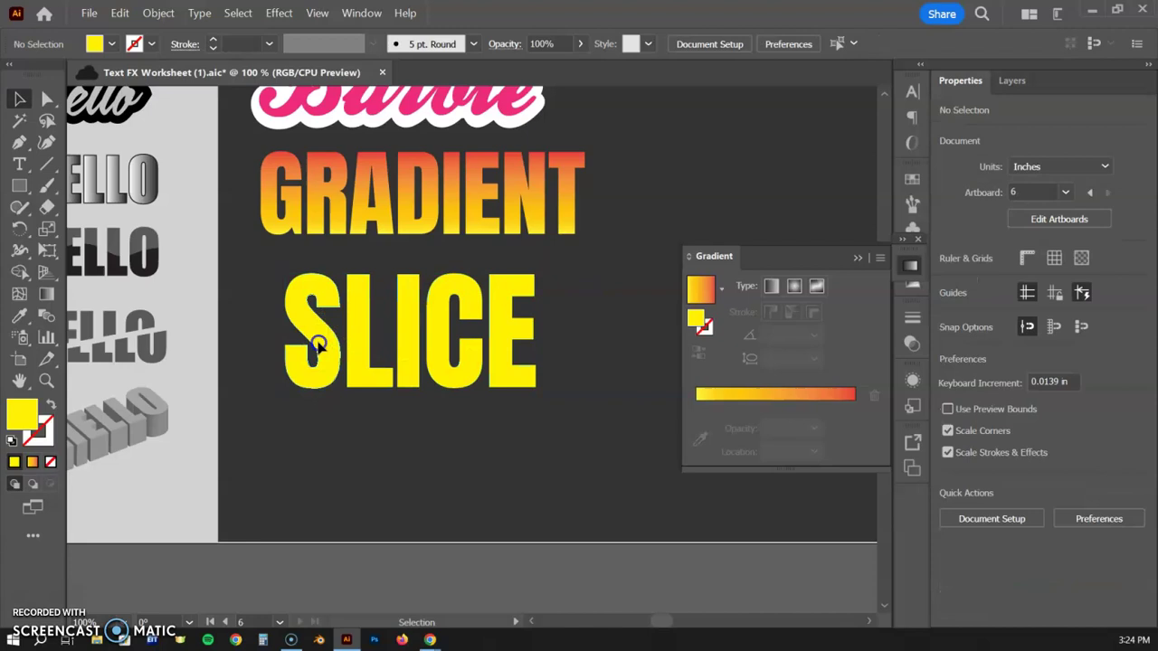
- Try moving the letter L of the outlined "SLICE" lettering up on its own, and undo the move
left_click(318, 345)
left_click(47, 98)
left_click(372, 483)
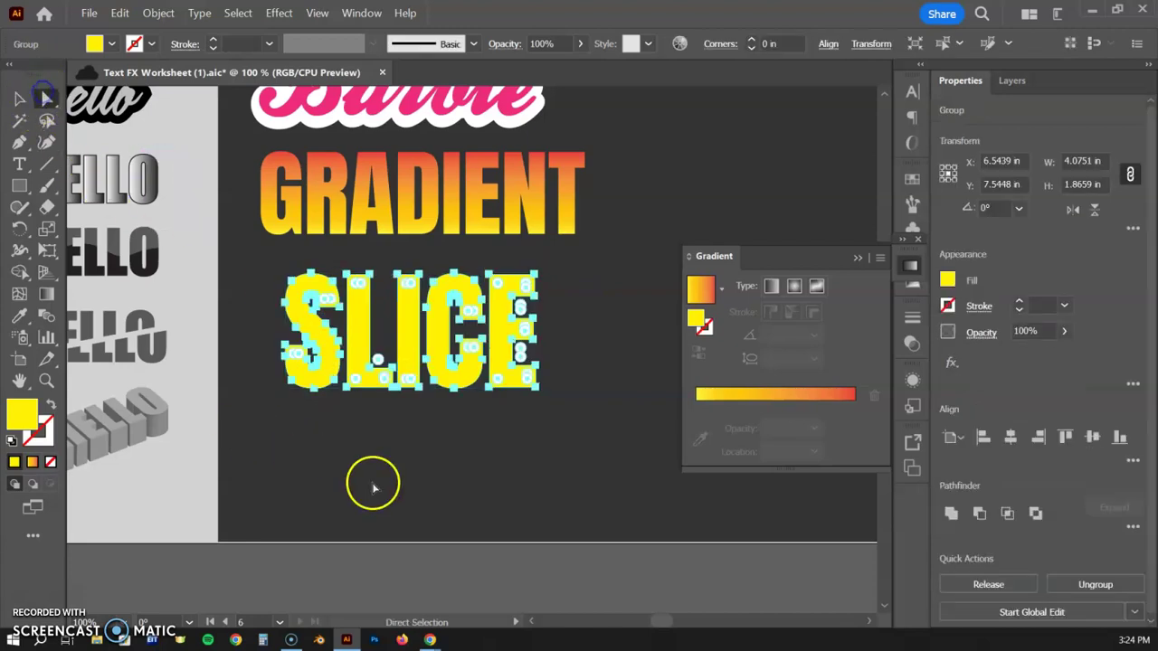
left_click(359, 369)
left_click(357, 323)
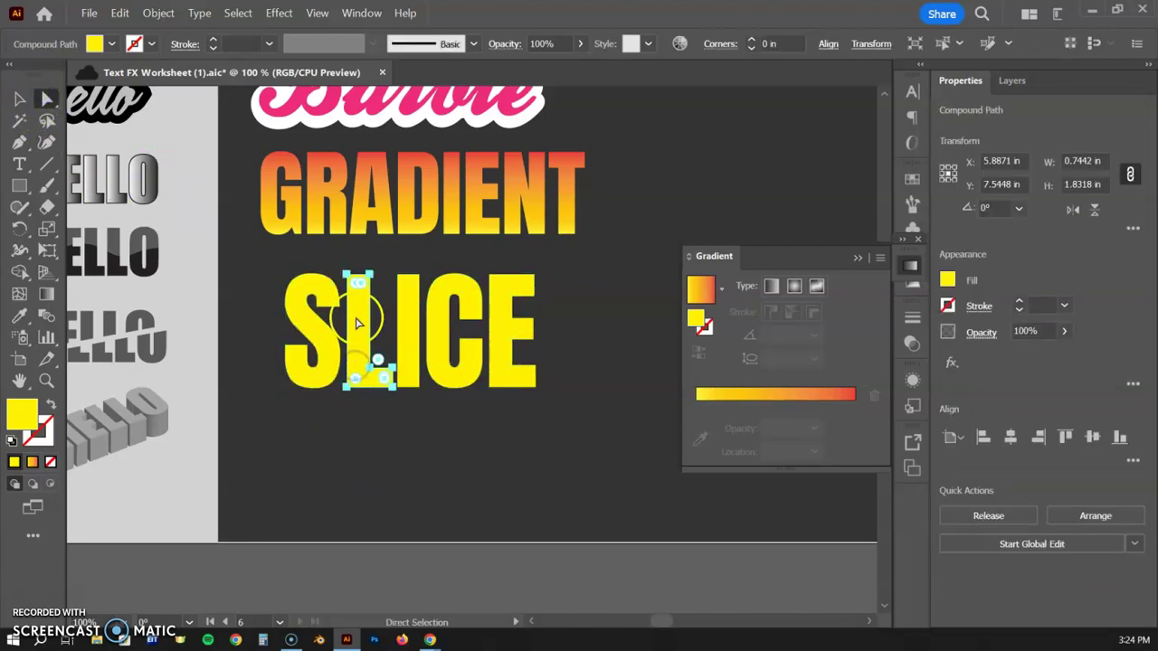
left_click_drag(358, 330, 360, 301)
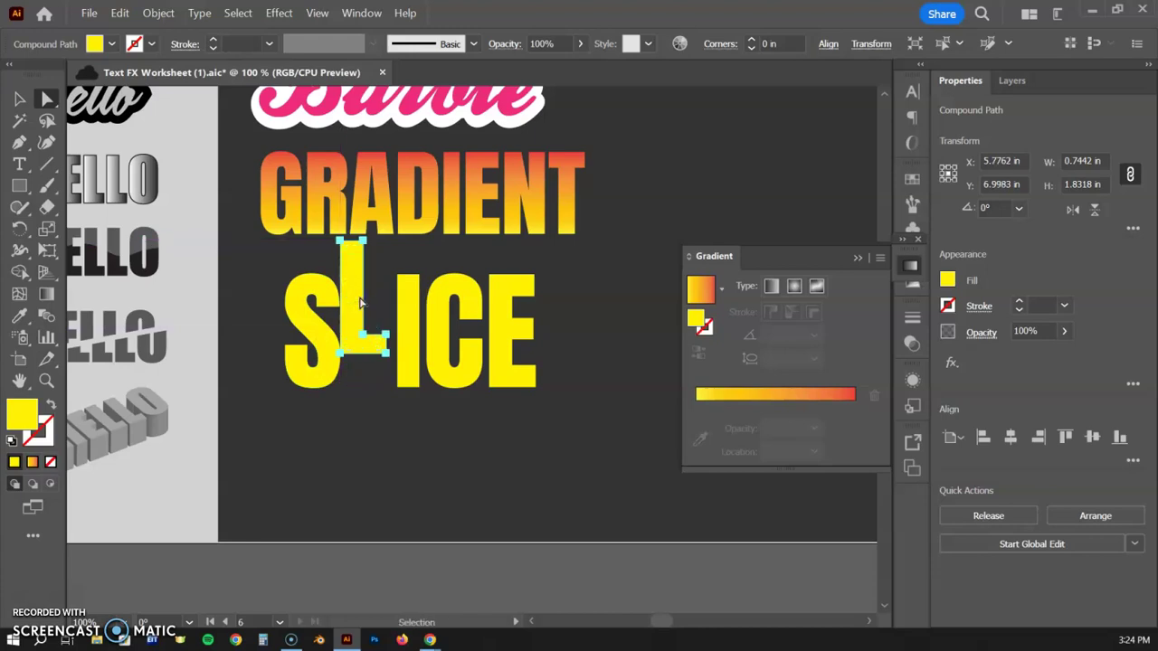
key("ctrl+z")
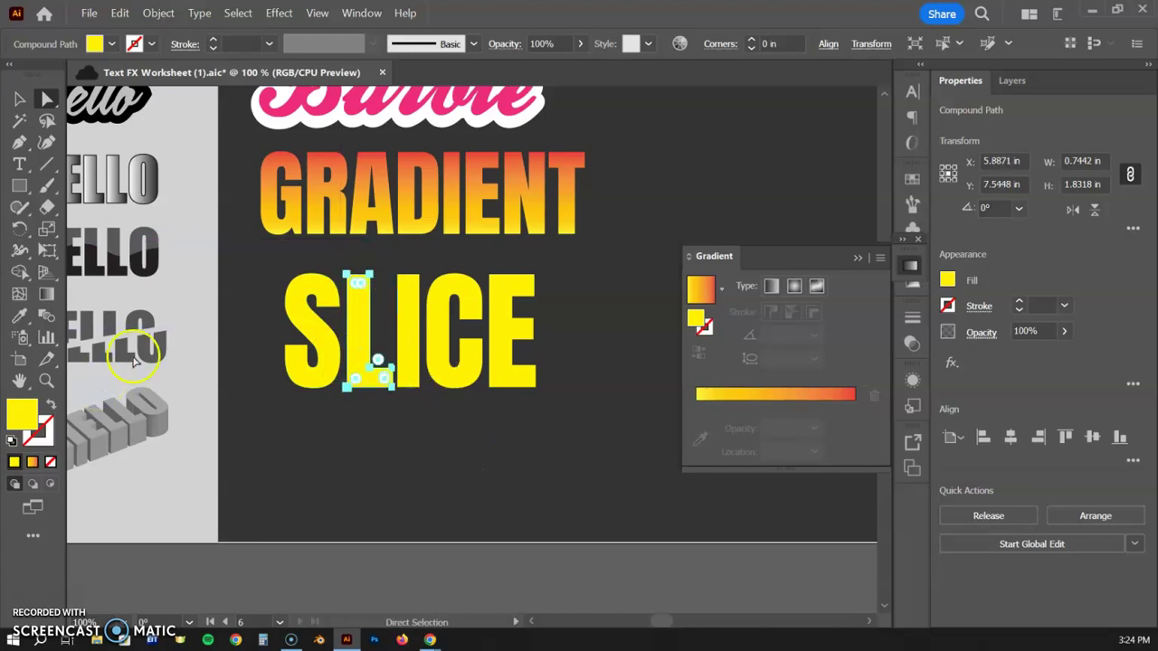
- Draw a slightly rising straight line about 5.59 in wide across the middle of "SLICE", and select the line and lettering together
left_click(46, 164)
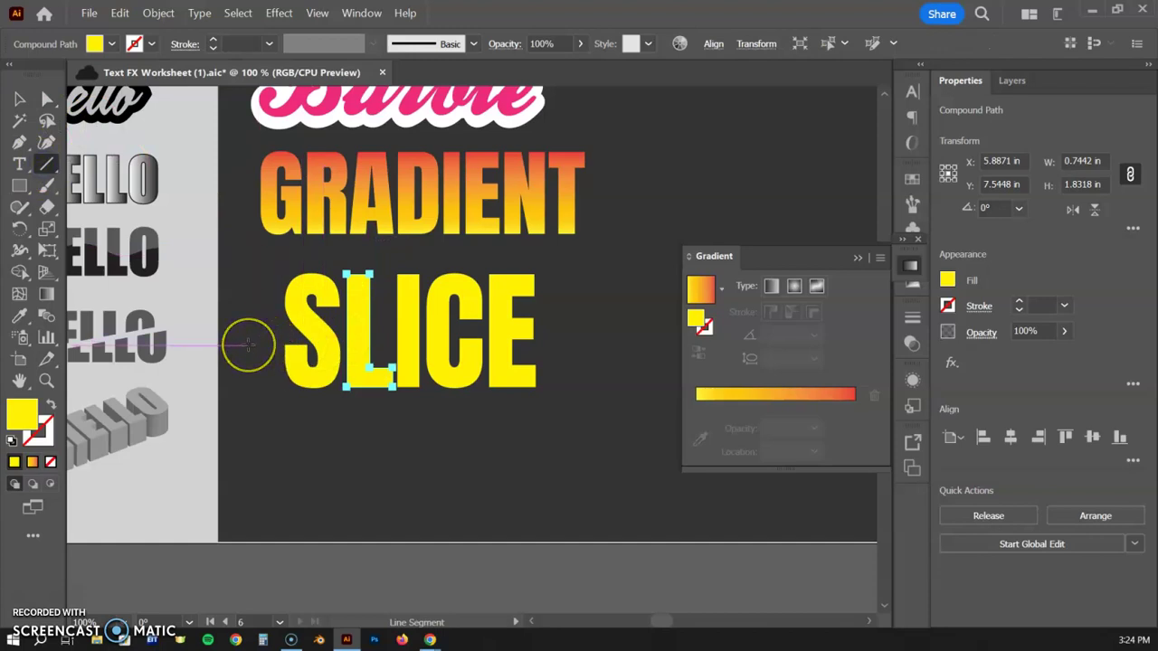
left_click_drag(248, 345, 592, 321)
left_click(20, 100)
left_click_drag(535, 429, 291, 286)
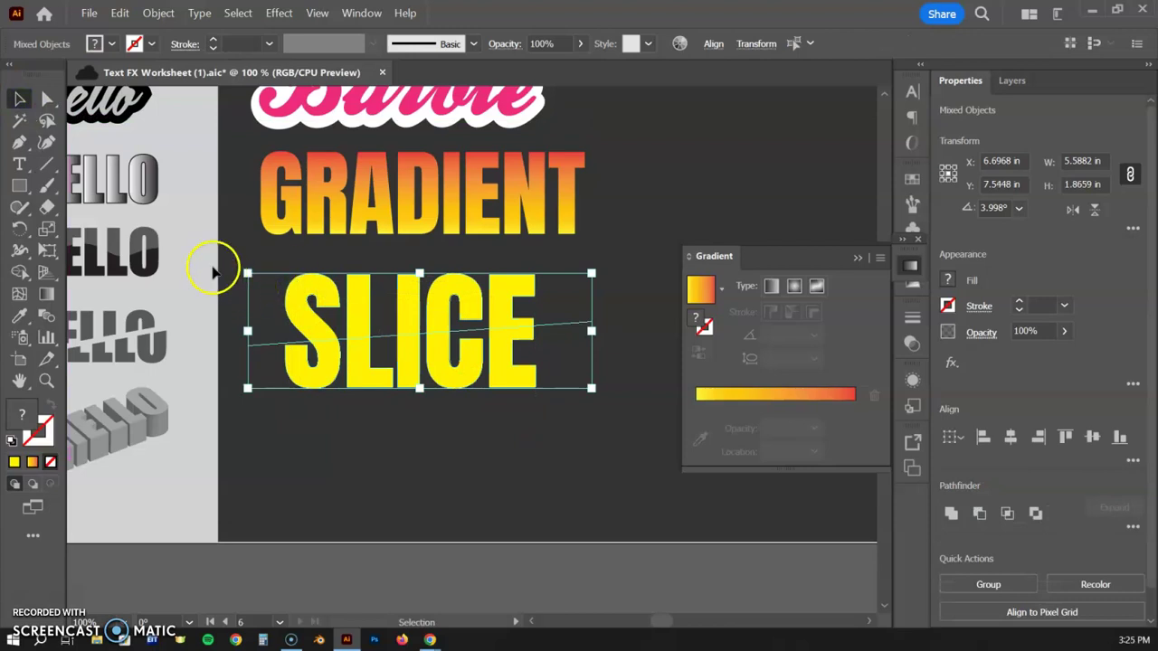
- Use Shape Builder to split off the upper parts of the S and L along the line with no fill
left_click(20, 274)
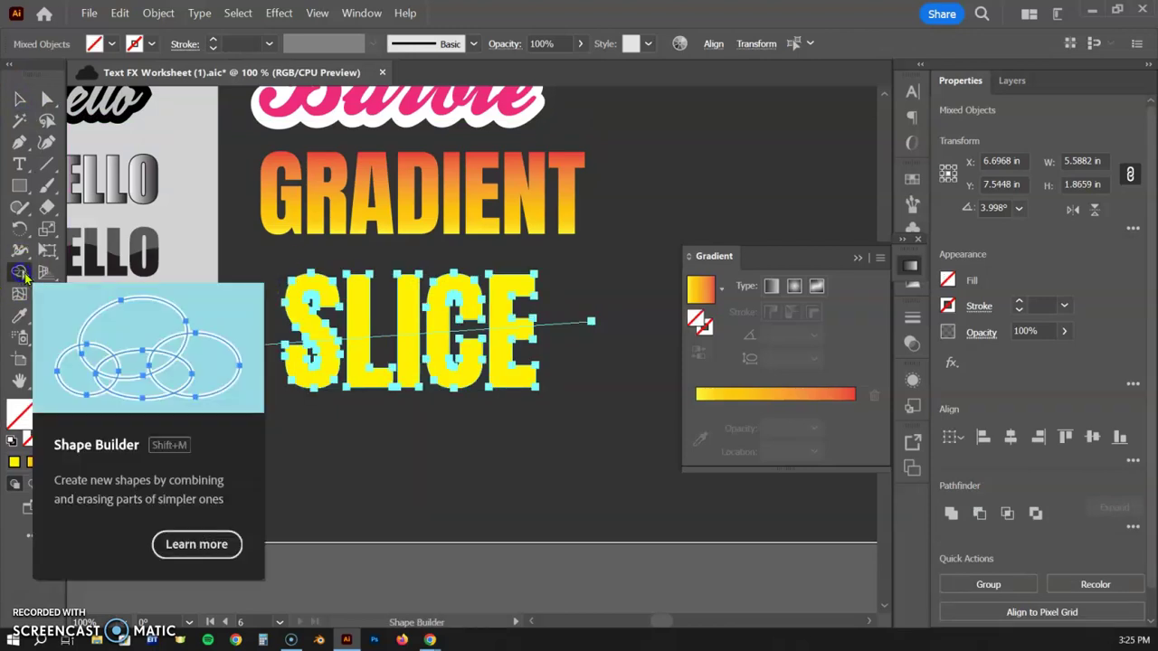
key("ctrl+plus")
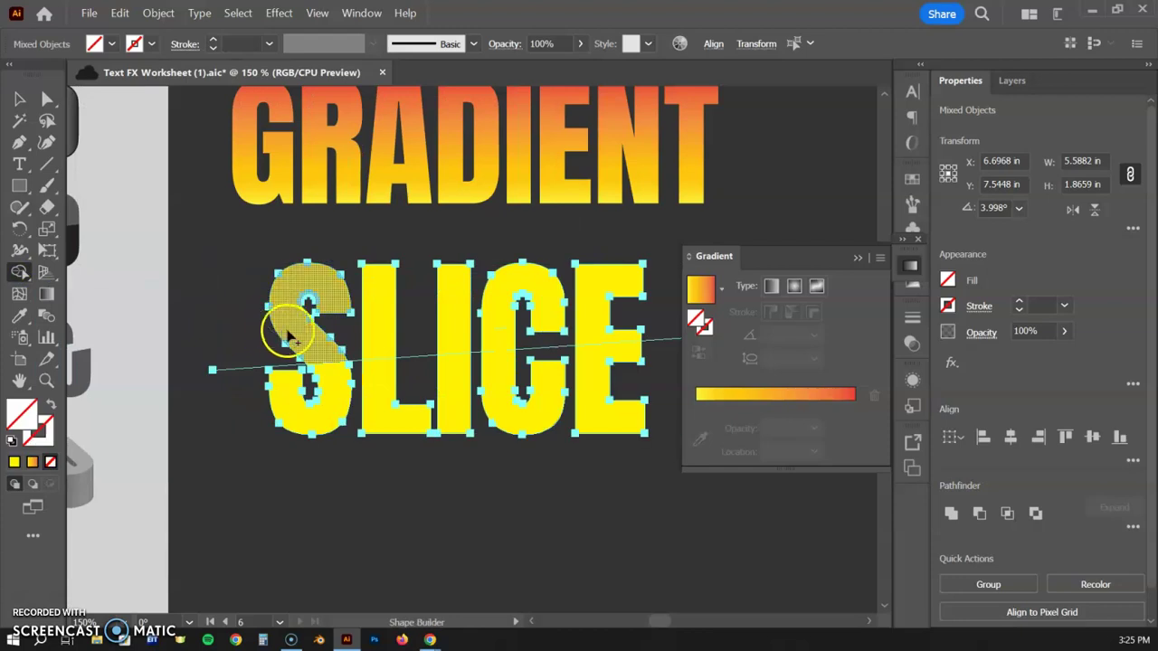
left_click(291, 330)
left_click(379, 326)
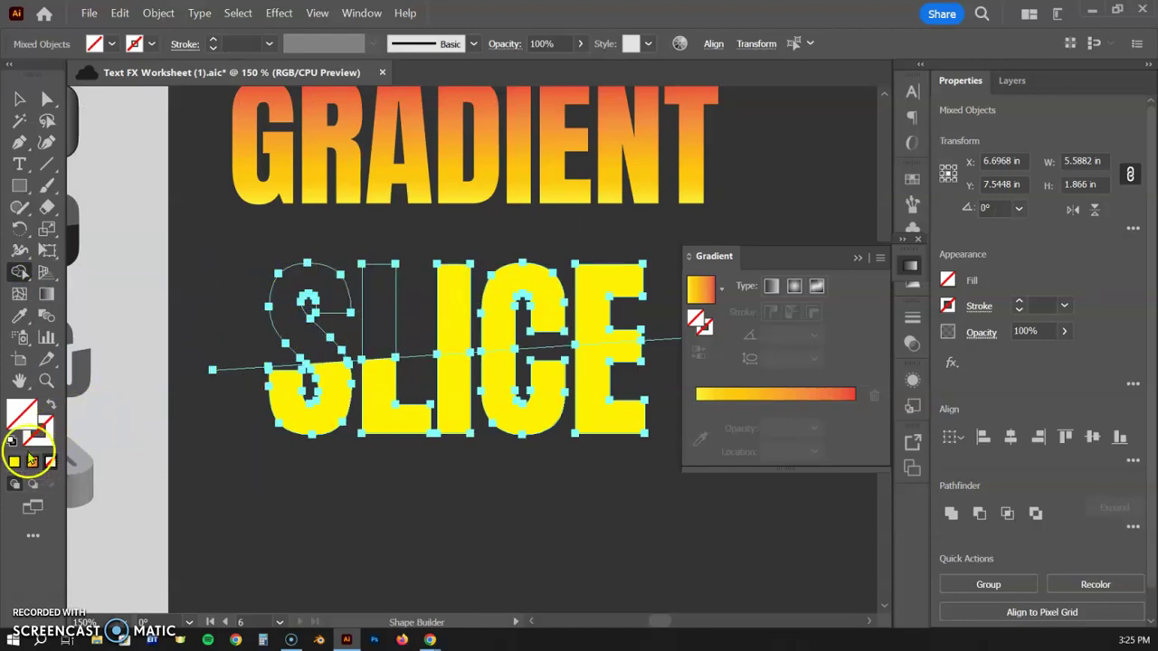
- Set the fill to orange and apply it with Shape Builder to the upper part of every letter in "SLICE"
left_click(948, 280)
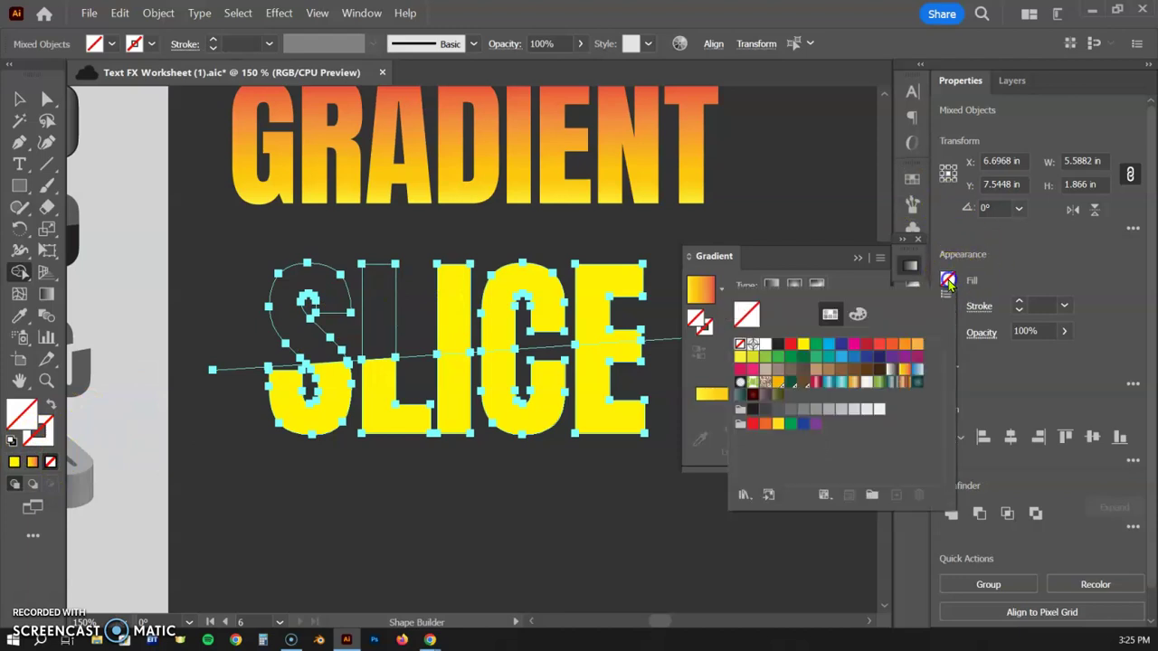
left_click(905, 344)
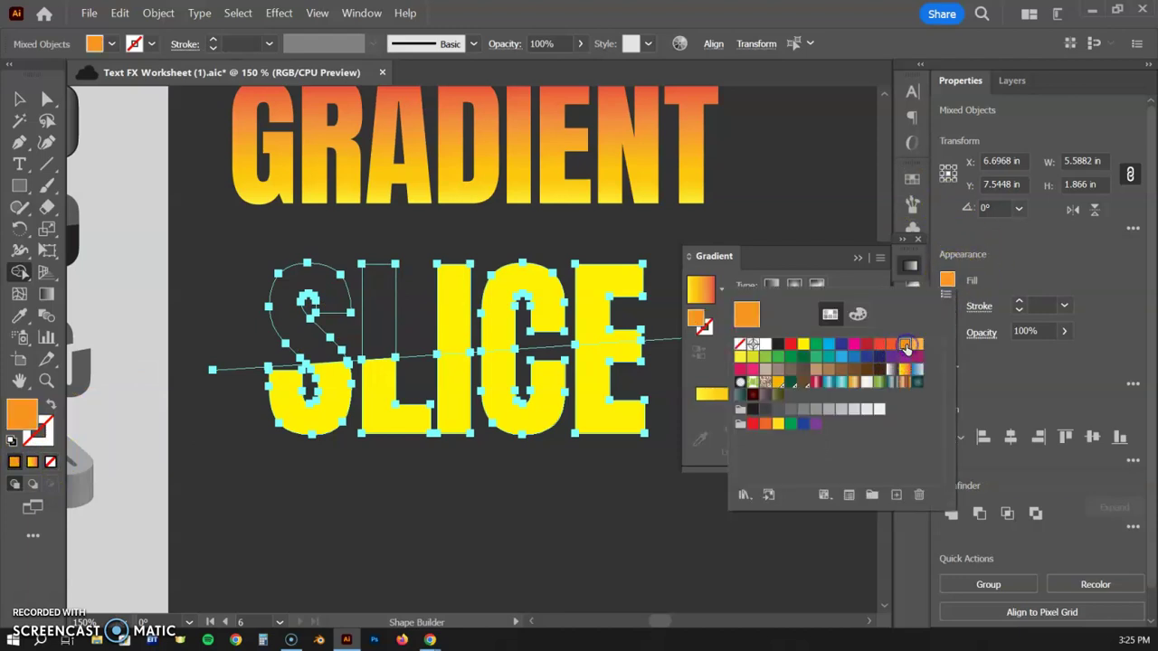
left_click(292, 327)
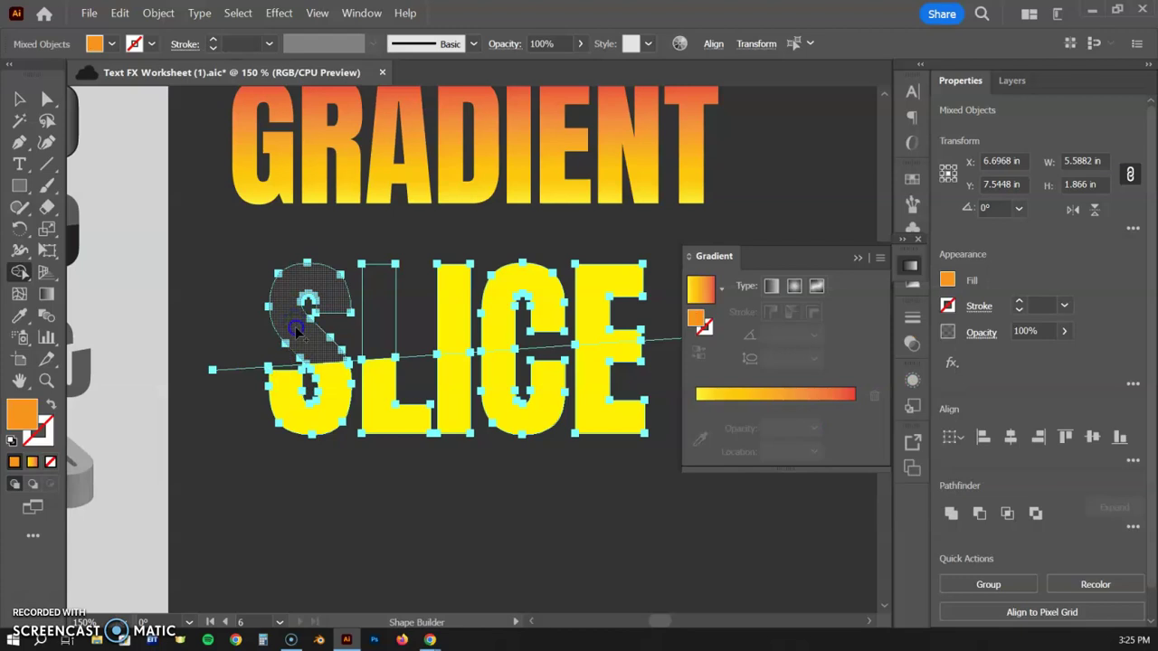
left_click(291, 327)
left_click(378, 321)
left_click(448, 317)
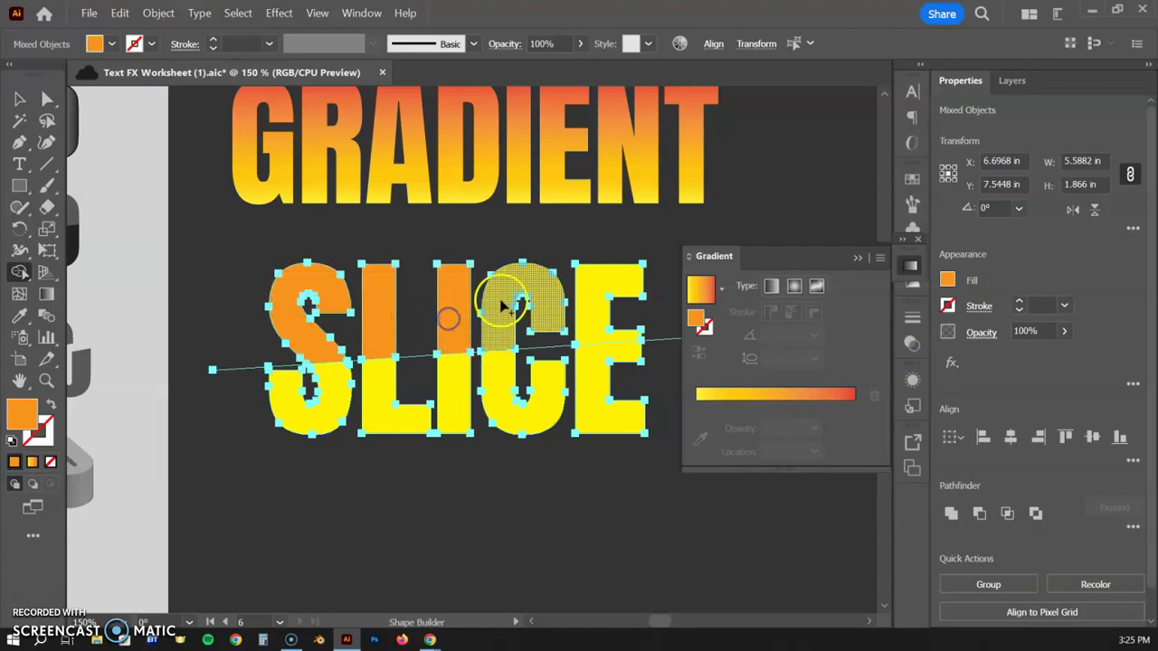
left_click(501, 300)
left_click(588, 294)
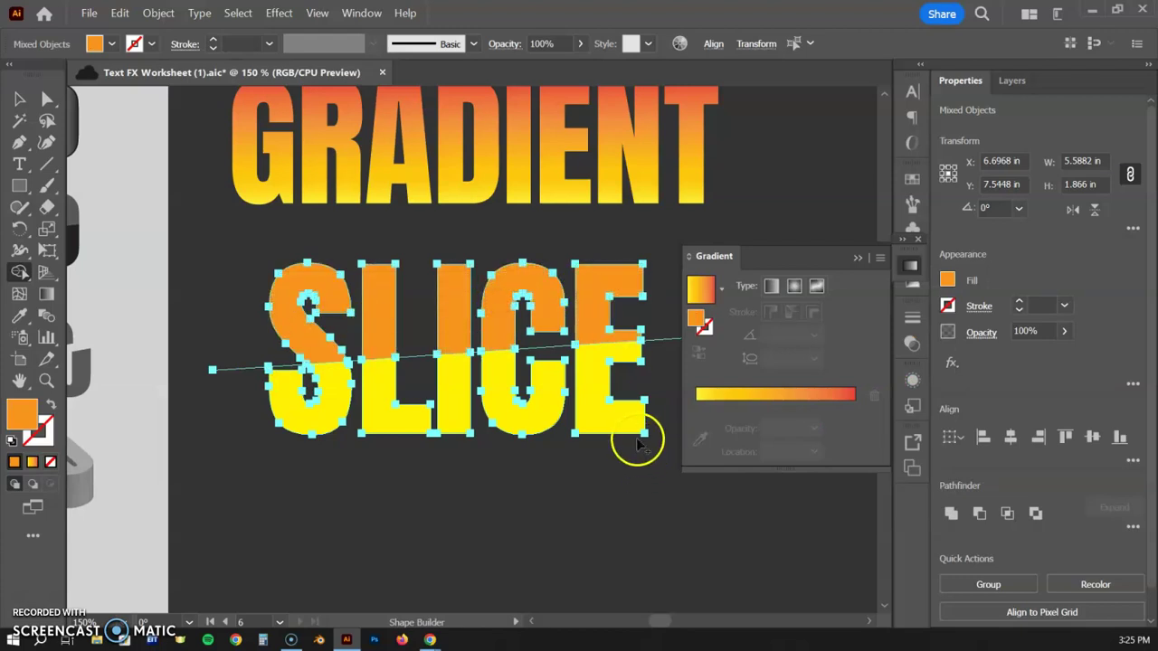
- Ungroup the two-coloured "SLICE" lettering into separate pieces
left_click(17, 98)
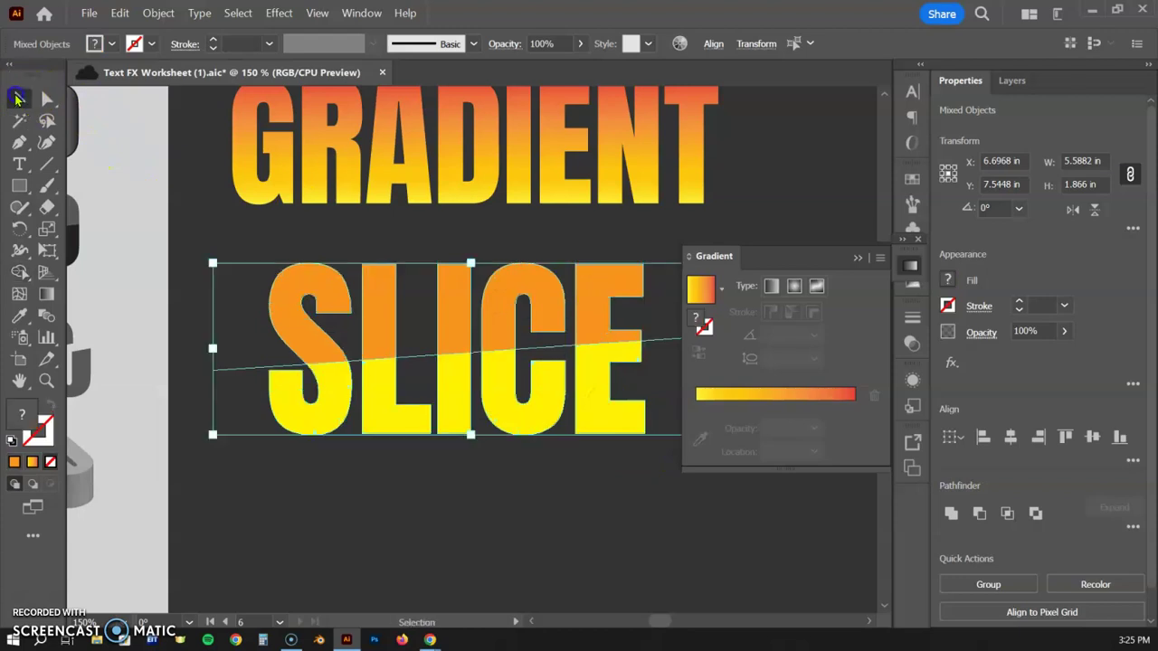
left_click(414, 486)
left_click(298, 327)
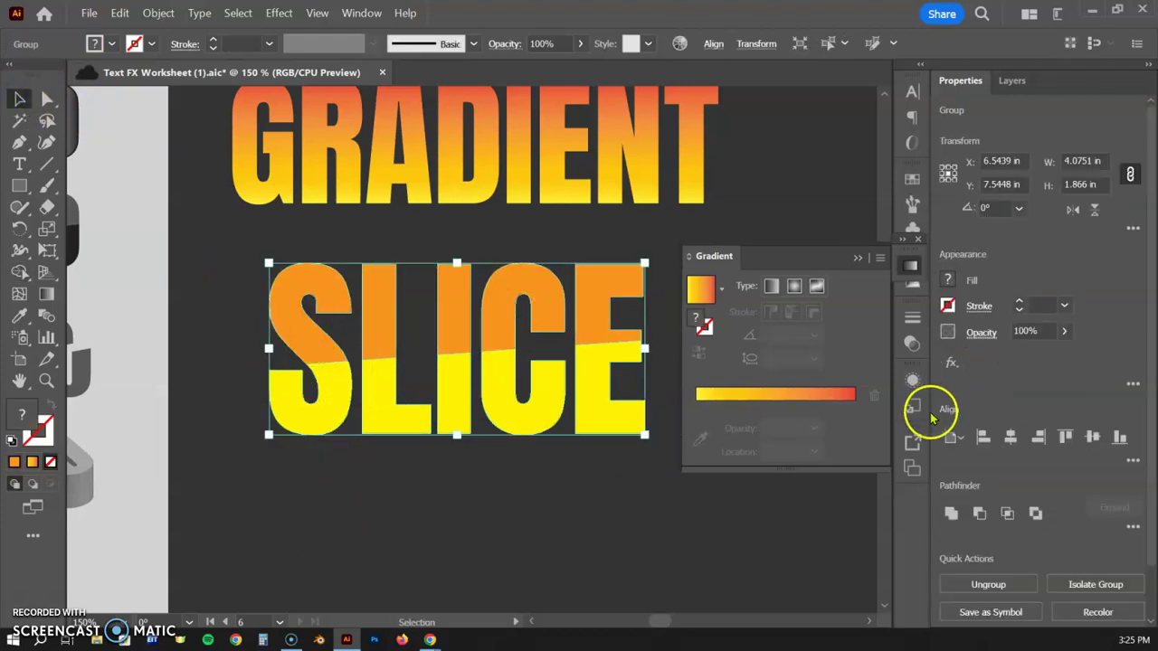
right_click(535, 394)
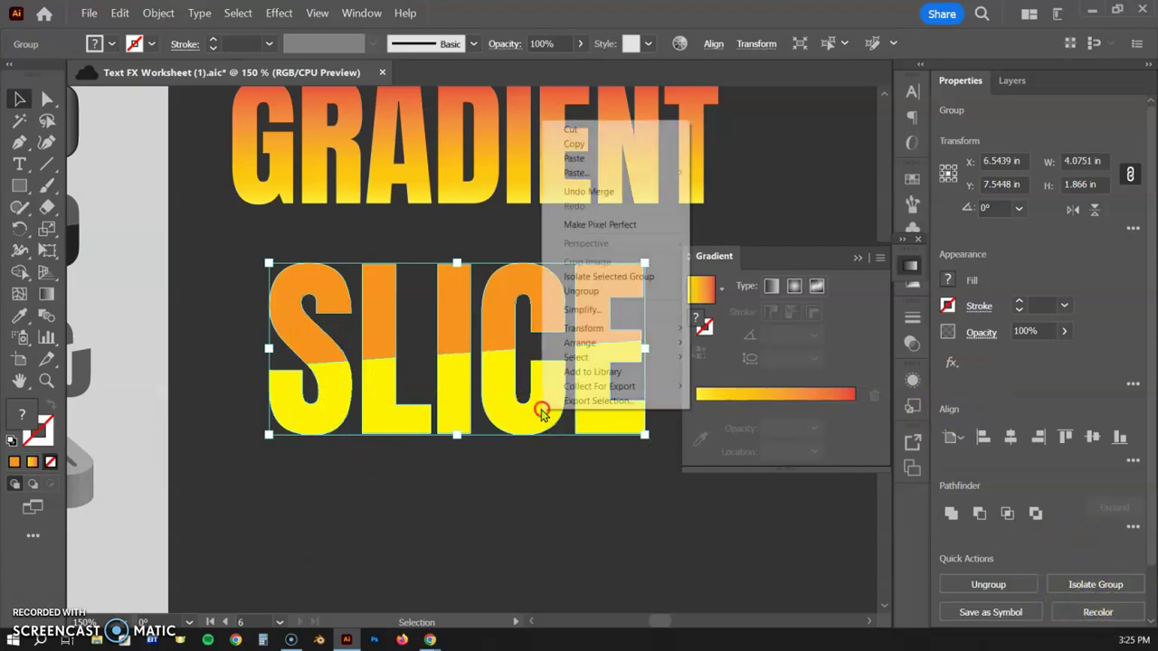
left_click(615, 292)
left_click(530, 546)
- Select the five orange upper pieces of "SLICE" and move them together about 0.25 in up and 0.2 in right
left_click(302, 337)
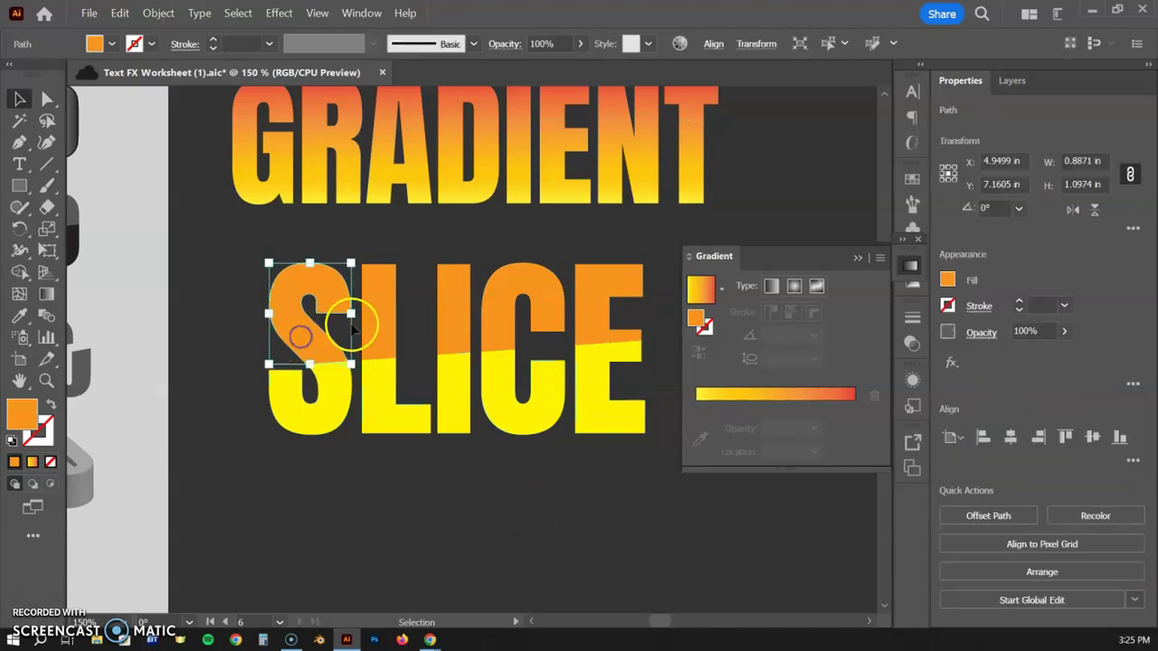
left_click(371, 318, "shift")
left_click(455, 310, "shift")
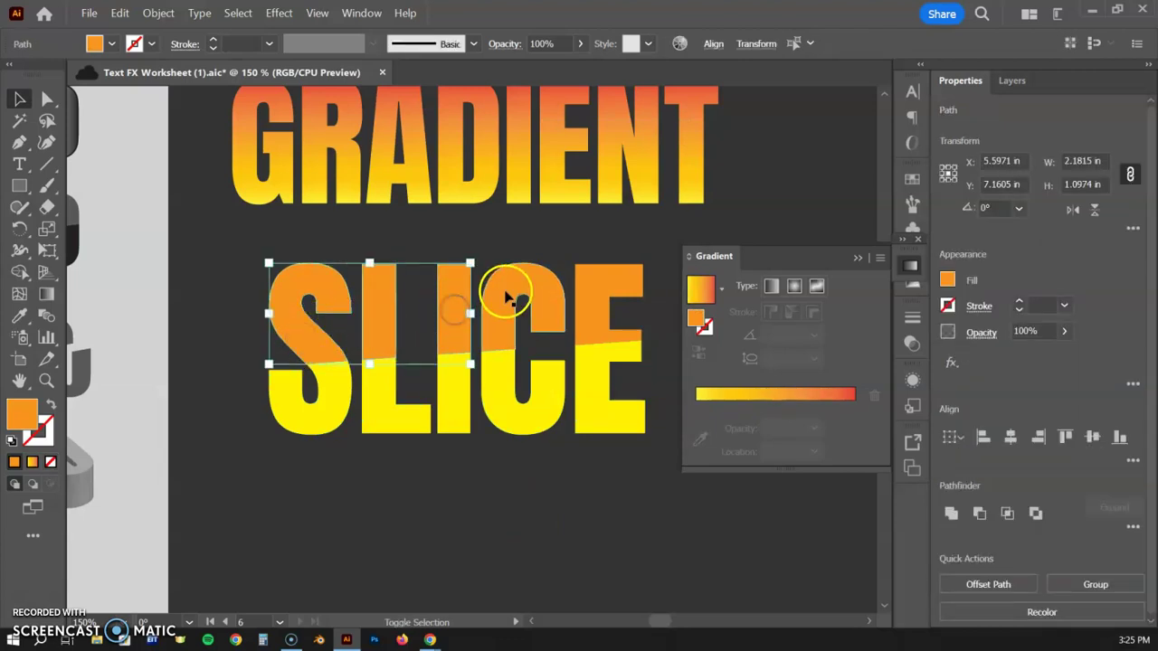
left_click(507, 294, "shift")
left_click(582, 271, "shift")
mouse_move(594, 298)
left_mouse_down()
mouse_move(590, 281)
mouse_move(611, 286)
left_mouse_up()
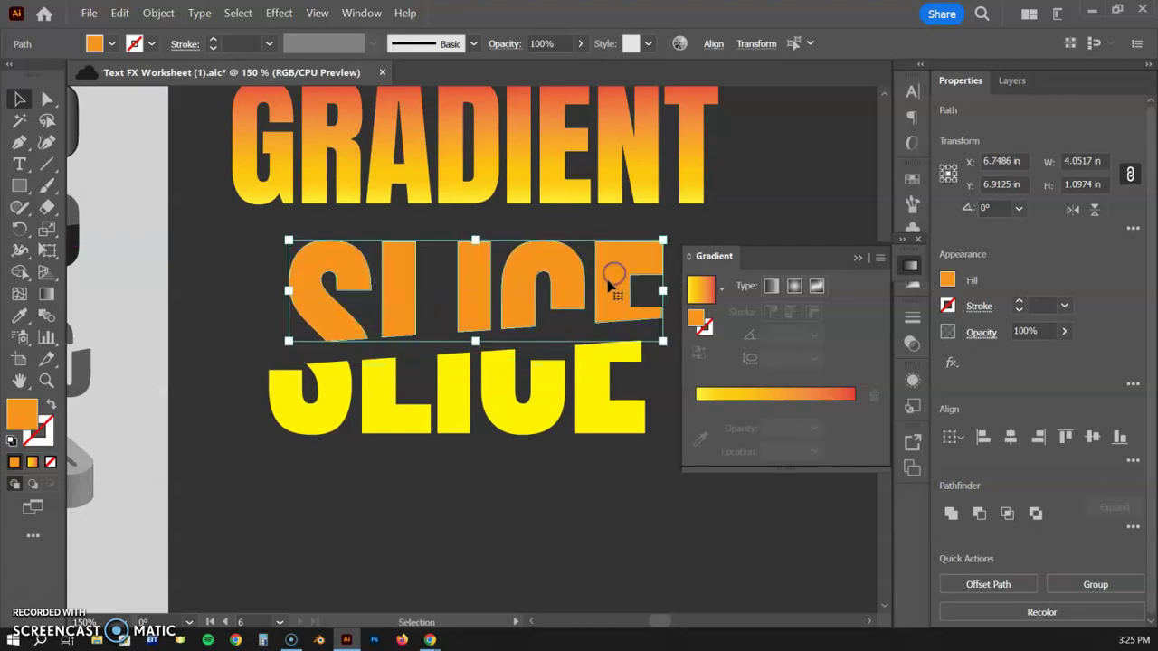
- Undo the moving, ungrouping, recolouring and slicing of "SLICE", back to the plain yellow outlined lettering
key("a")
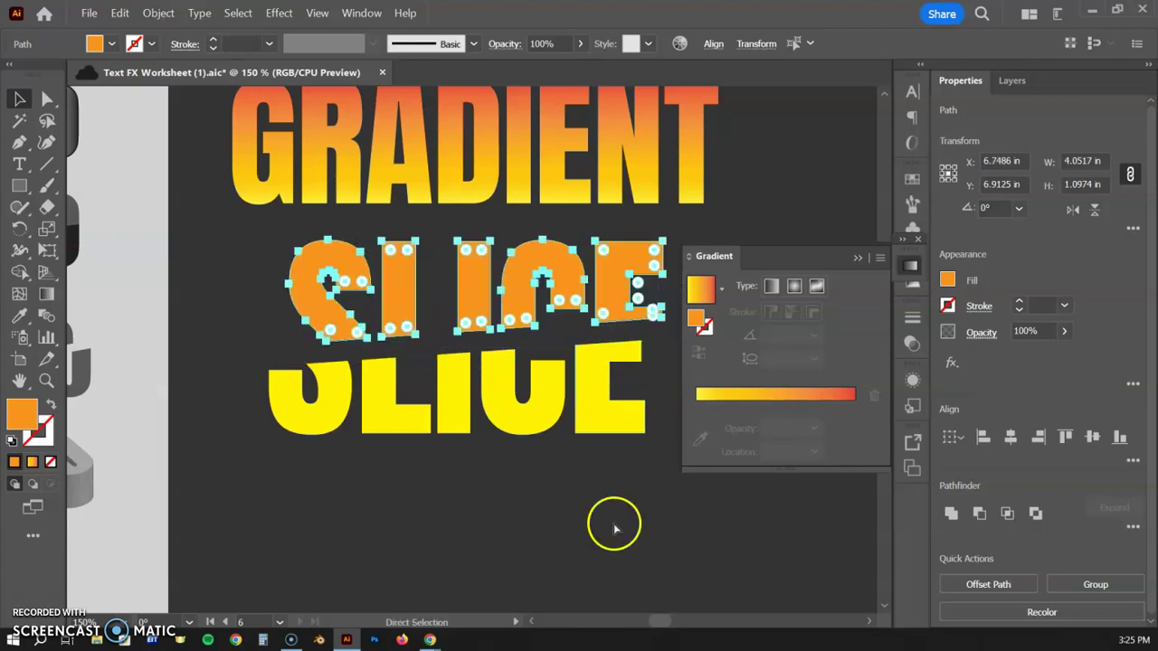
key("ctrl+z")
key("ctrl+z")
key("ctrl+z")
key("ctrl+z")
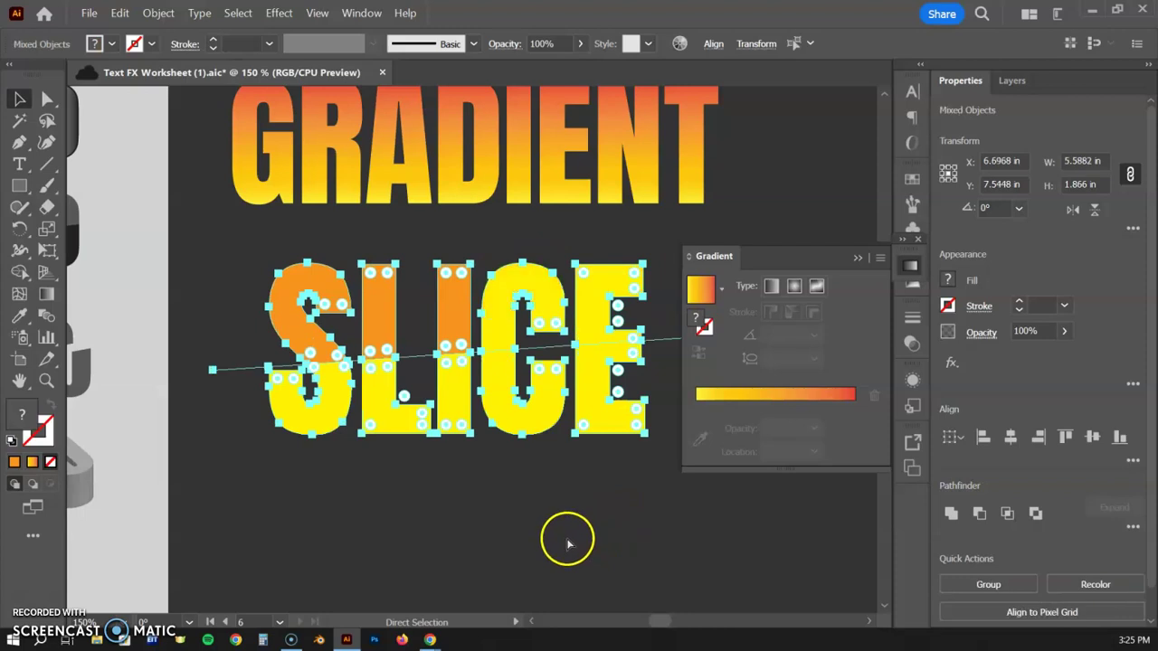
key("ctrl+z")
key("ctrl+z")
key("ctrl+z")
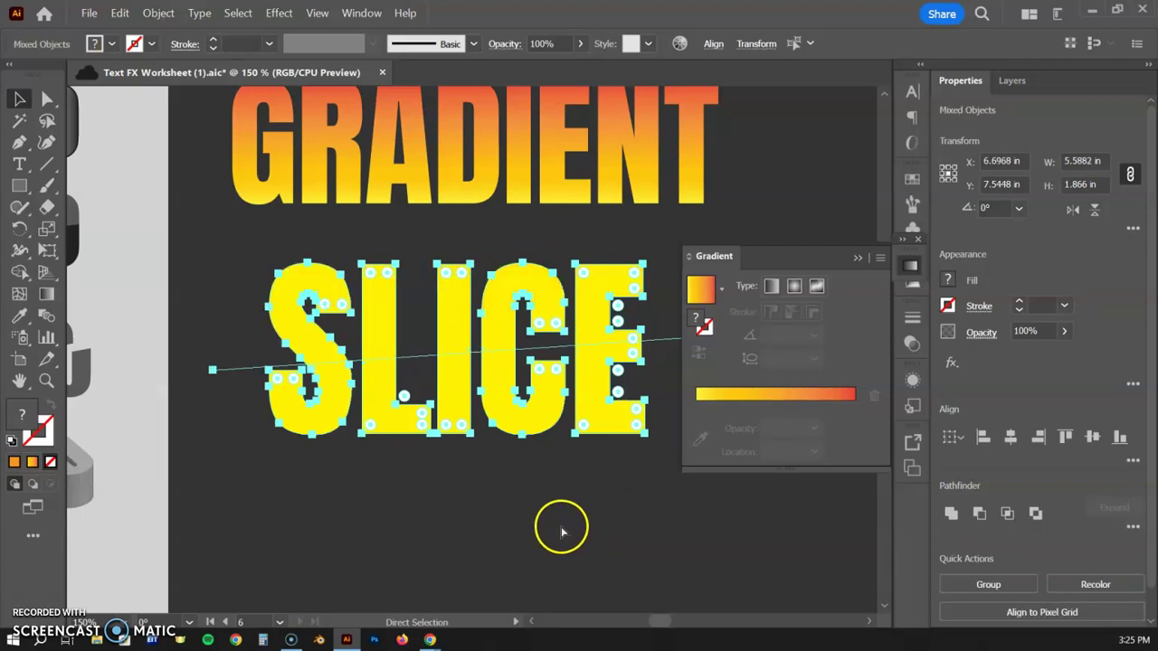
key("ctrl+z")
key("v")
left_click(520, 547)
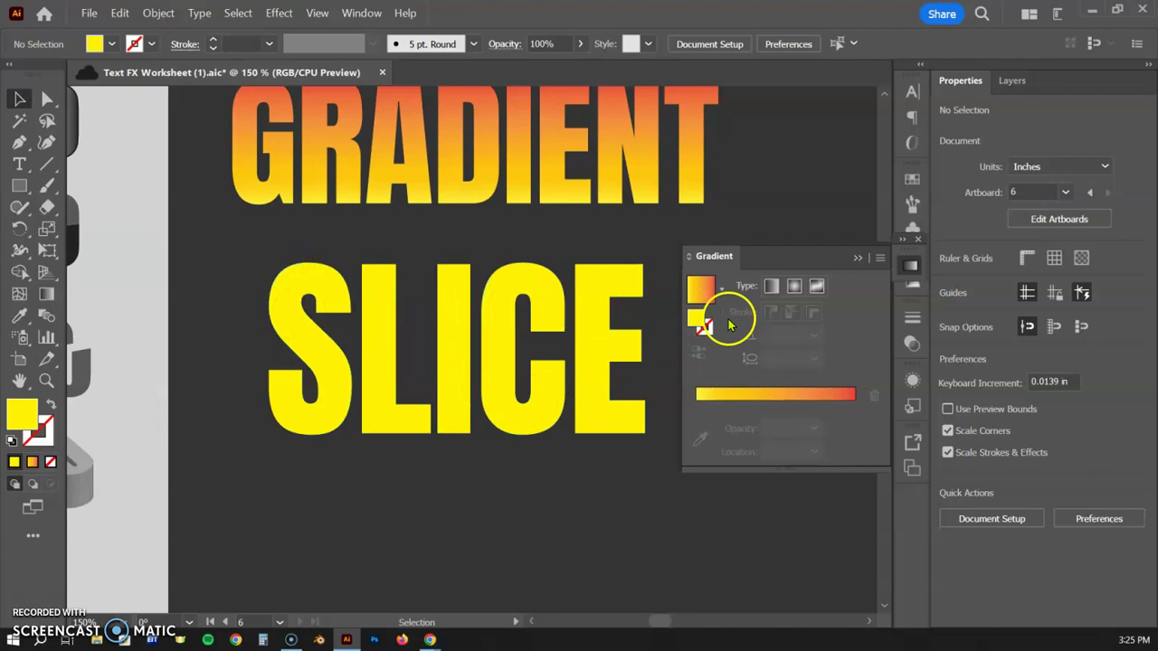
left_click_drag(491, 486, 456, 392)
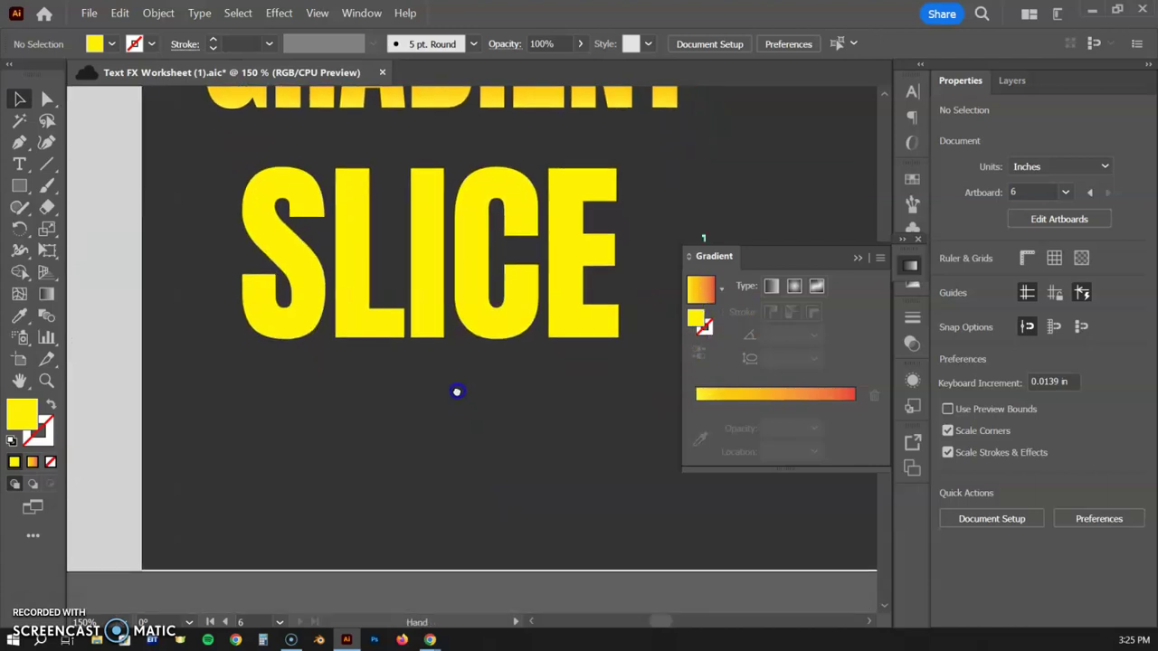
left_click(294, 261)
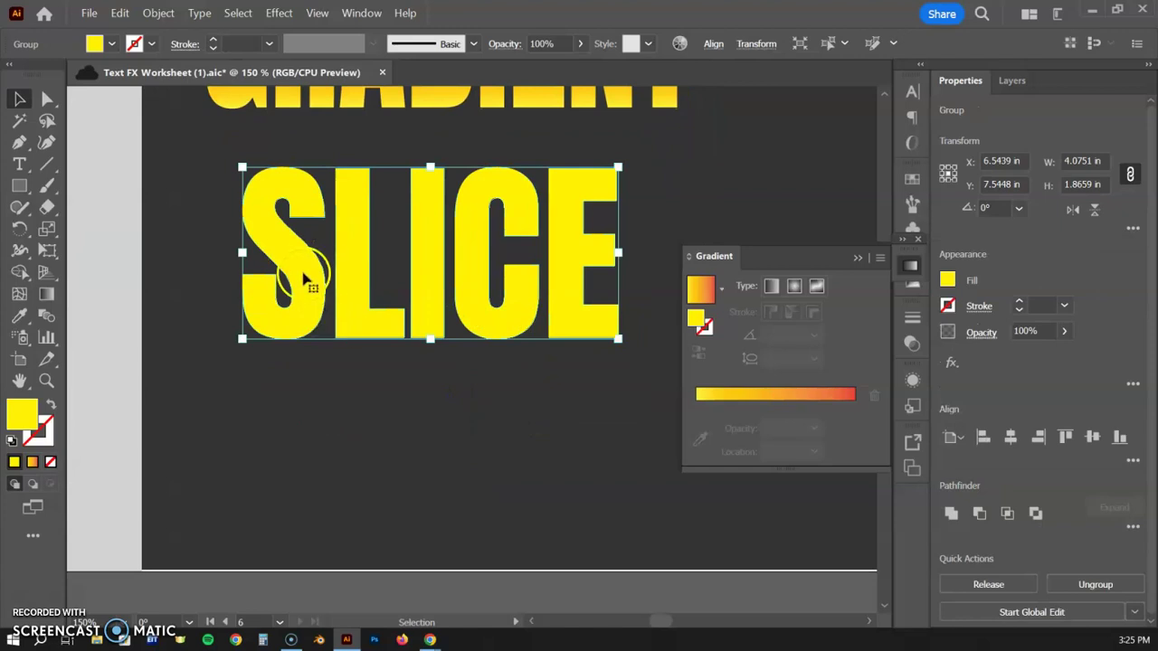
left_click_drag(303, 275, 317, 473)
left_click_drag(480, 269, 452, 116)
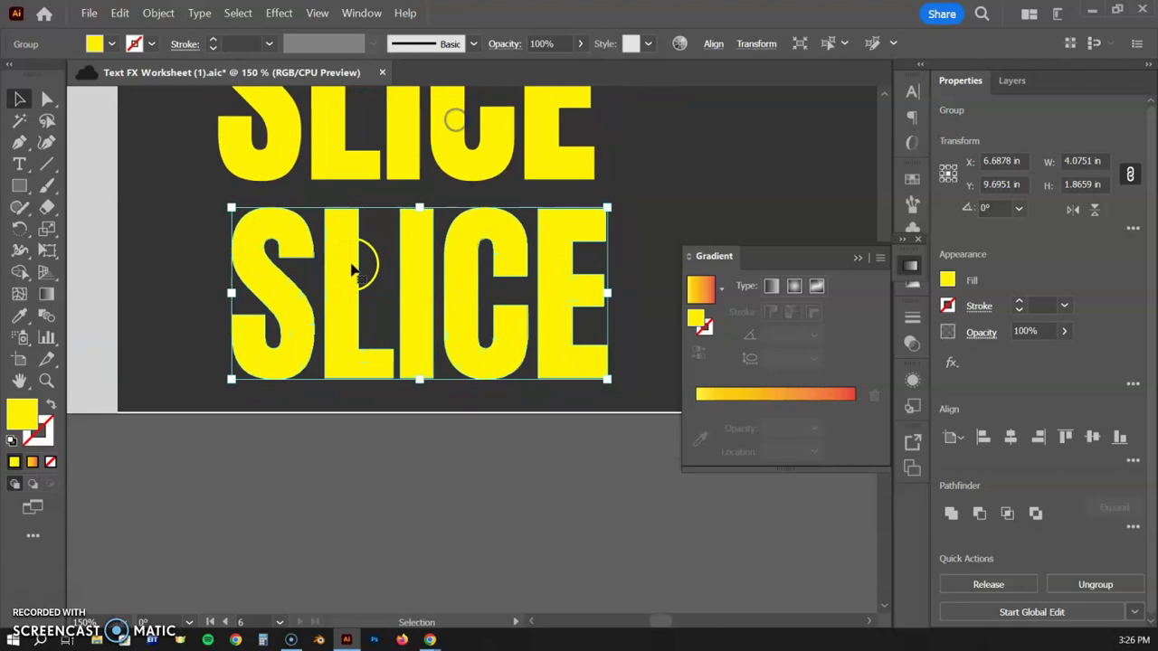
key("Delete")
left_click(240, 210)
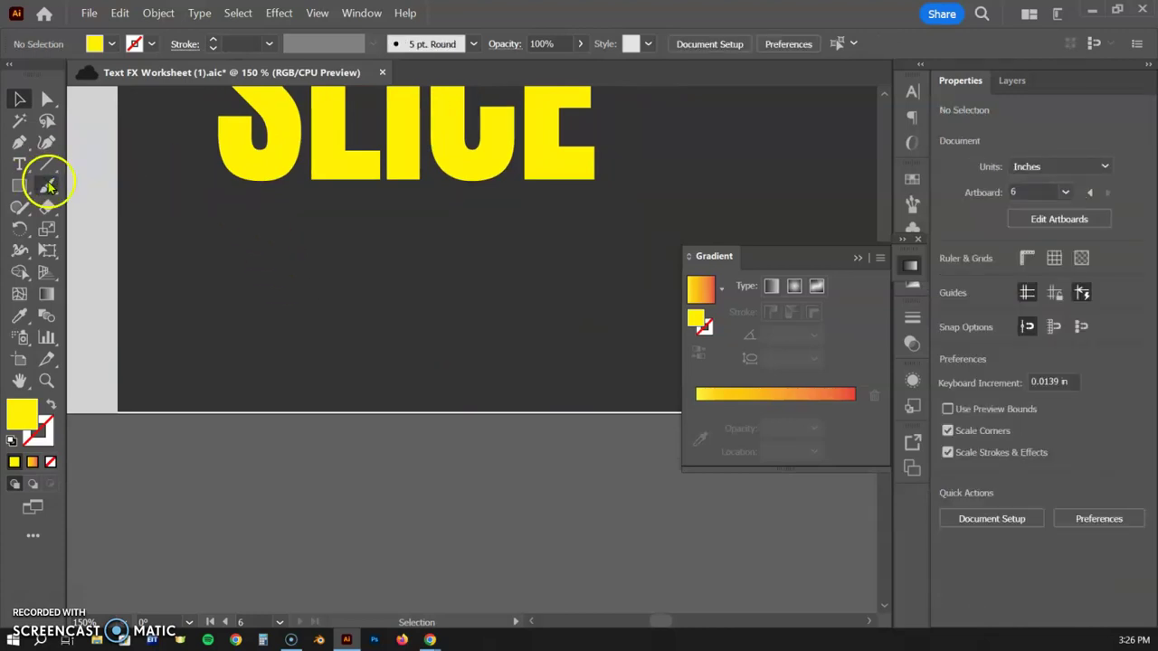
- Save the document and add the point text "KNIFE" in Anton Regular just below the "SLICE" lettering
key("ctrl+s")
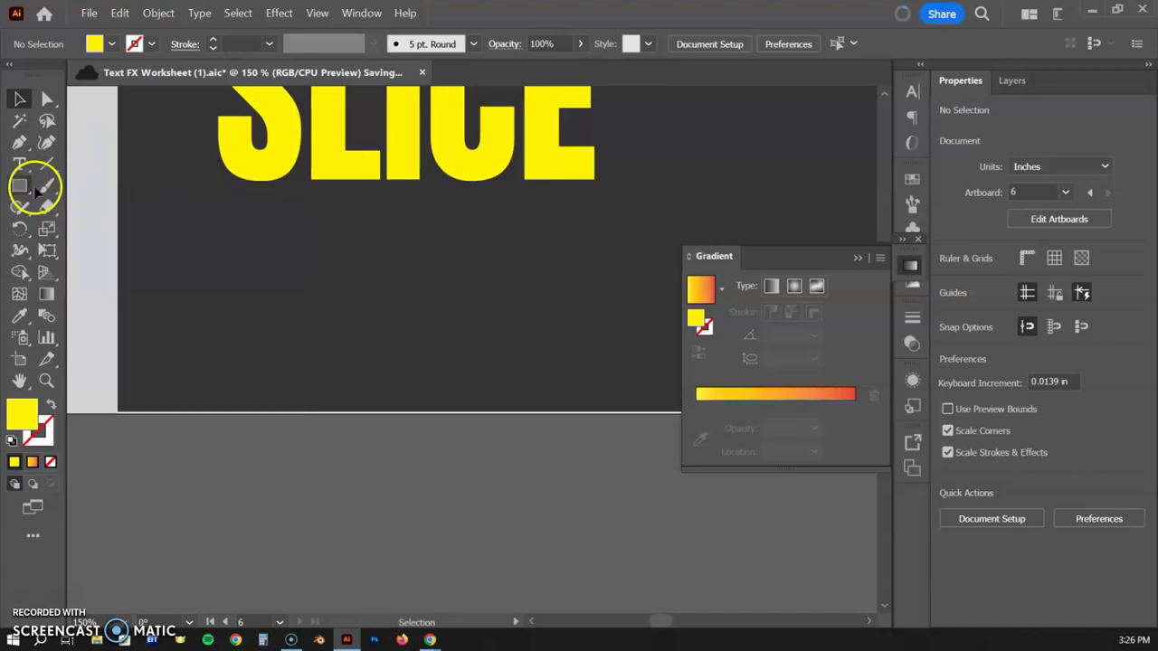
key("t")
left_click(251, 252)
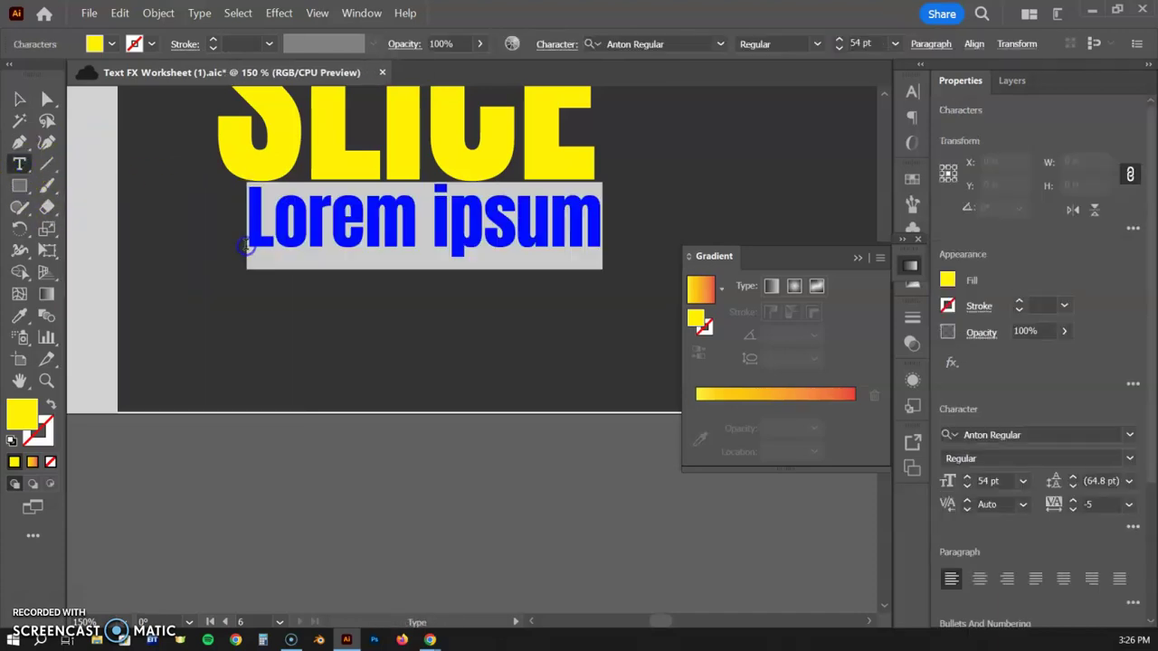
type("KNI")
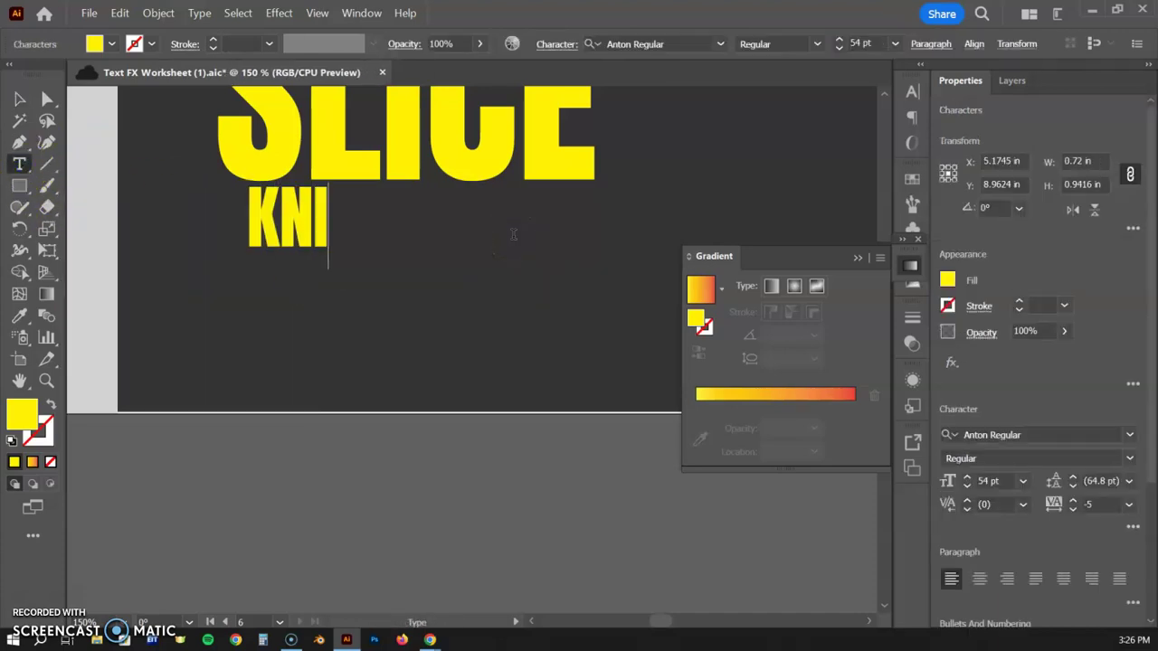
type("FE")
left_click(19, 99)
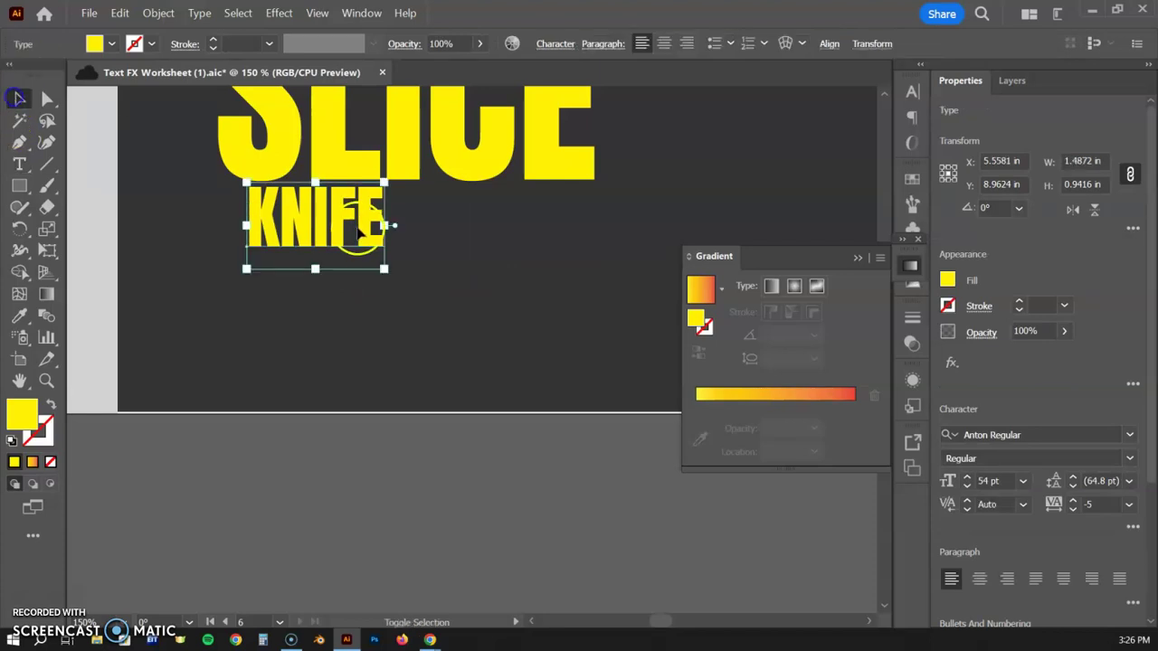
- Enlarge the "KNIFE" text to about 3.9 in wide and fill it with light green
left_click_drag(383, 265, 644, 412)
left_click(947, 281)
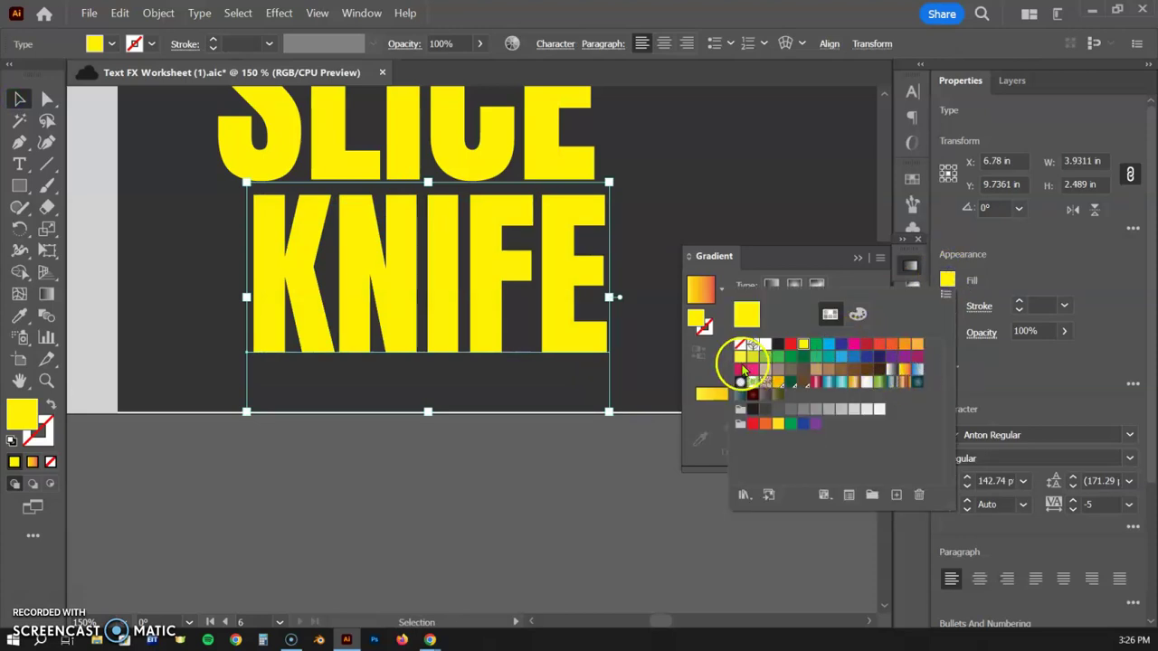
left_click(767, 360)
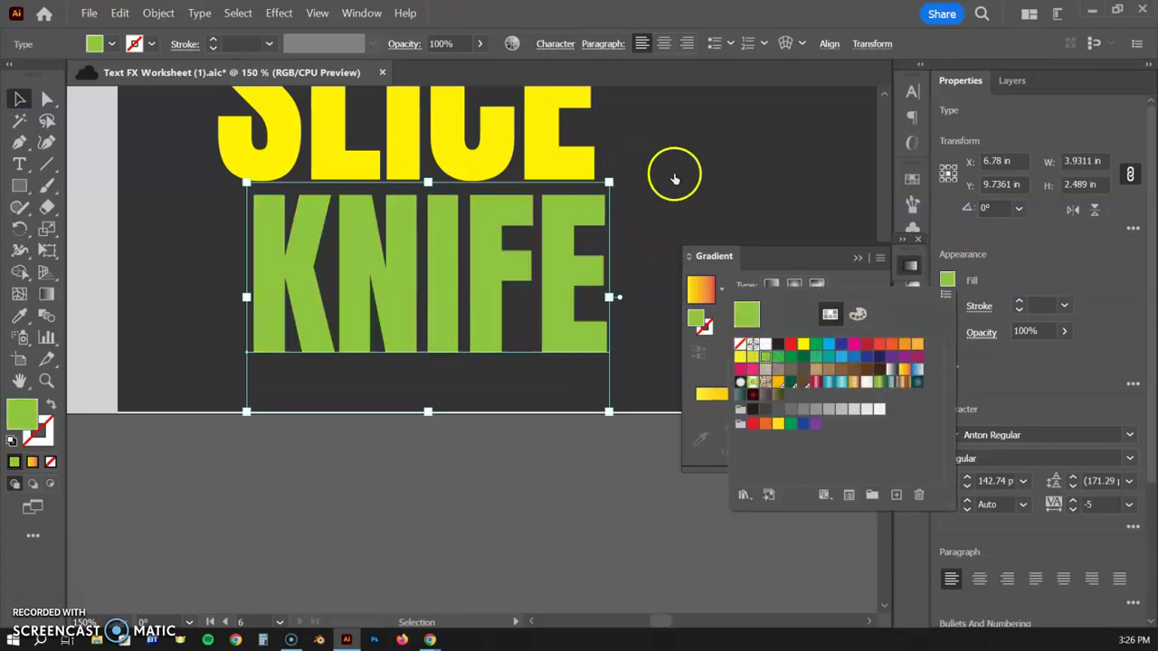
left_click(1053, 353)
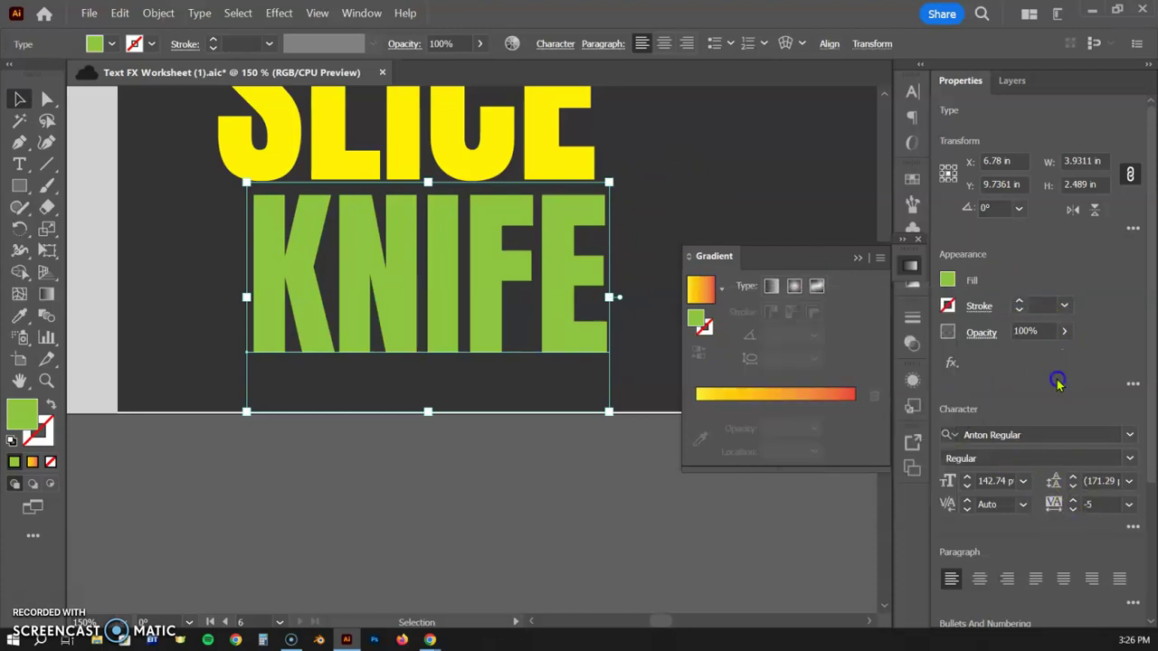
left_click(912, 265)
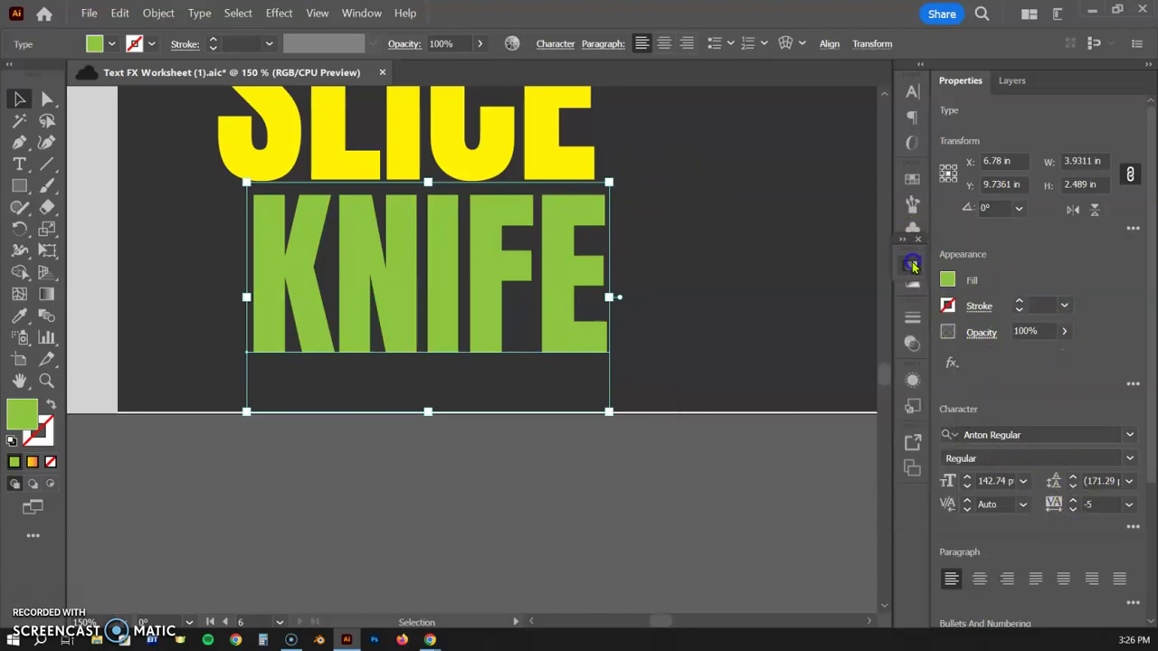
- Convert "KNIFE" to outlines and cut it with the Knife tool along a wavy line through all five letters
scroll(1121, 574, "down", 2)
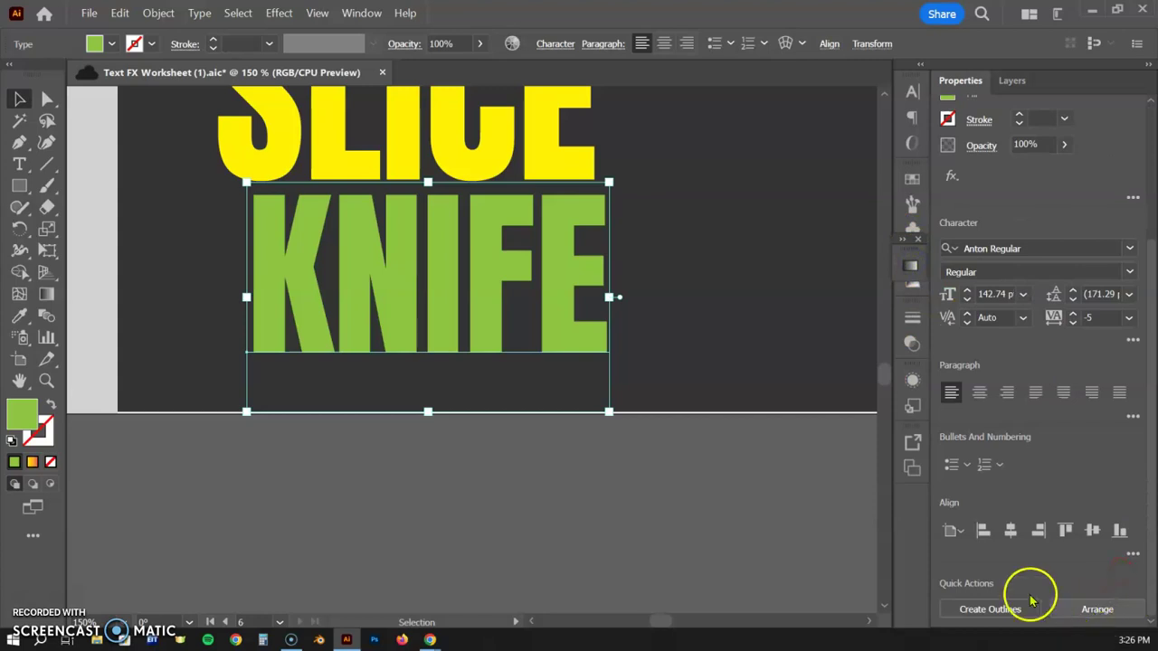
left_click(989, 609)
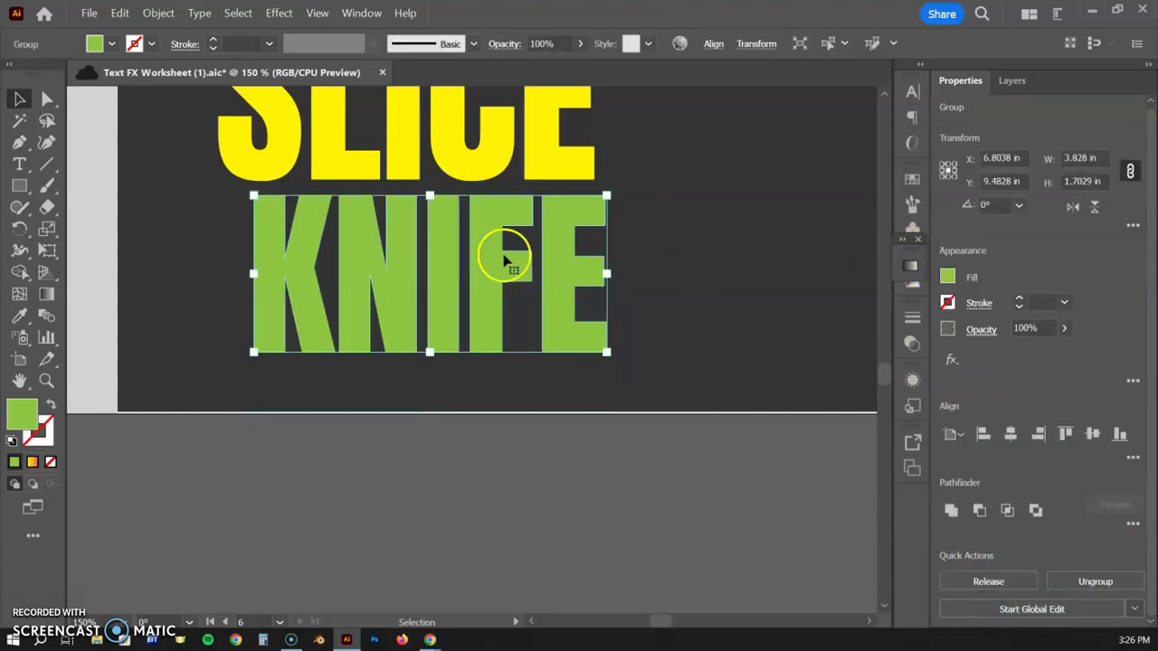
left_click(49, 207)
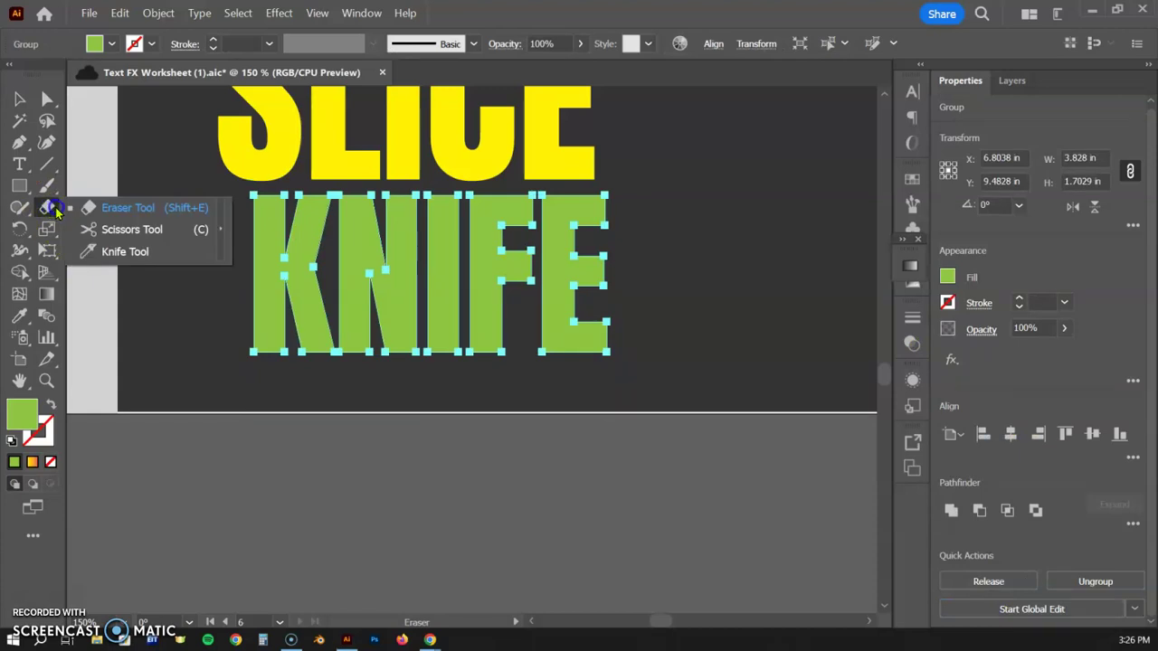
left_click(93, 253)
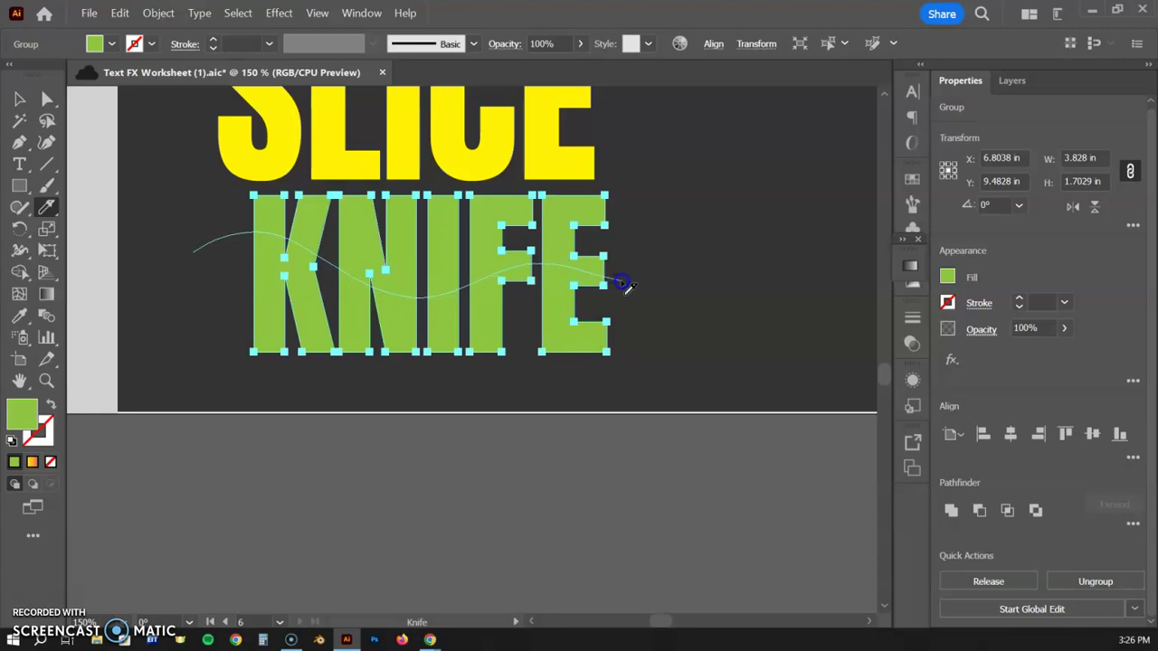
left_click_drag(655, 291, 659, 295)
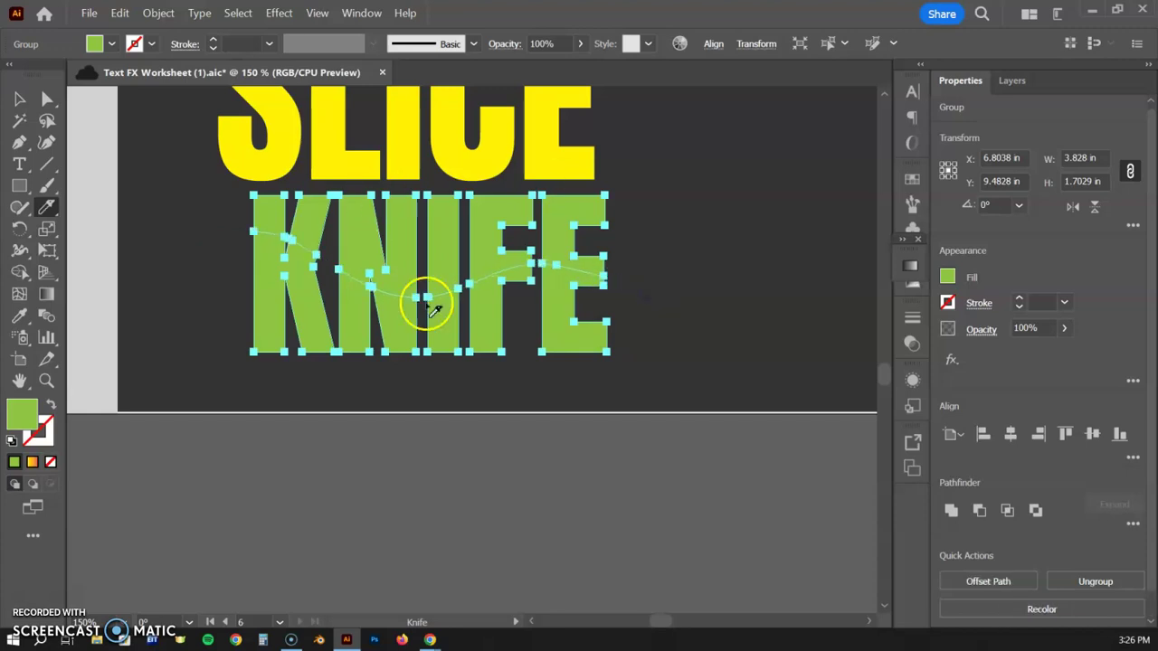
- Ungroup the sliced "KNIFE" lettering into separate pieces and deselect them
left_click(20, 98)
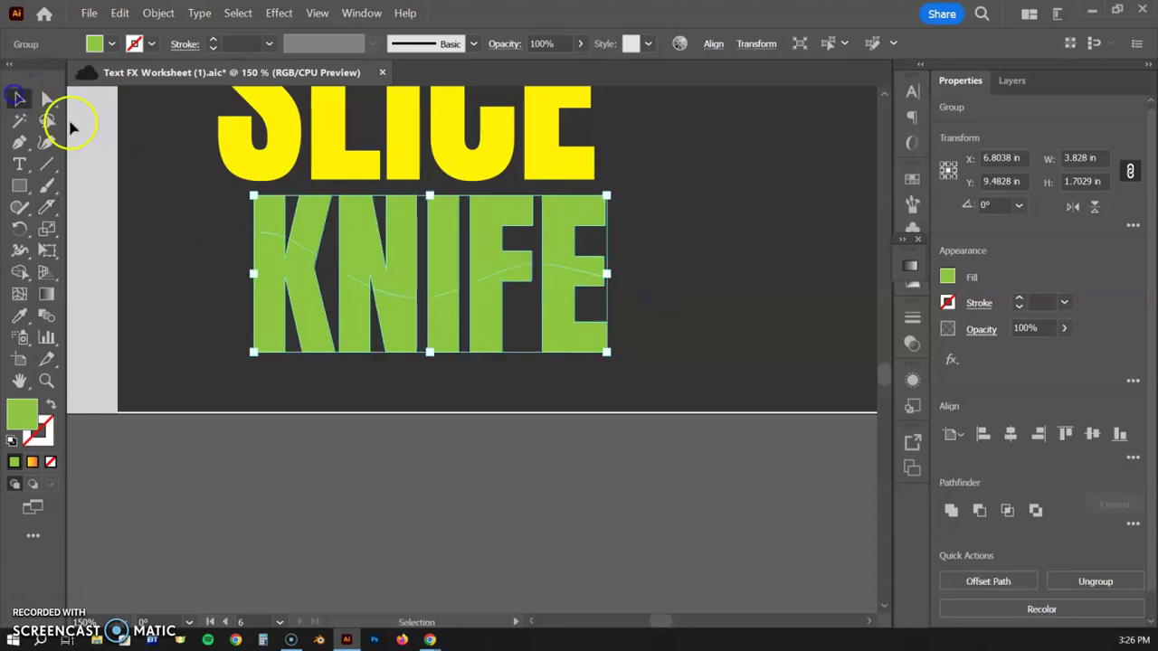
left_click(194, 245)
left_click(278, 226)
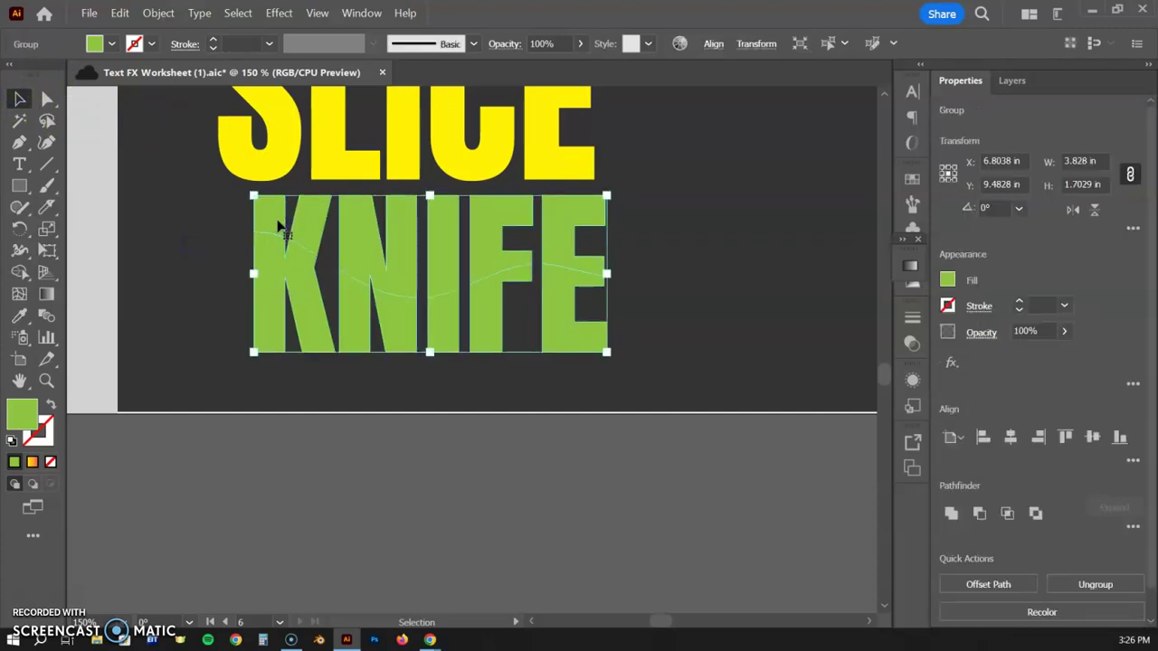
left_click(1095, 584)
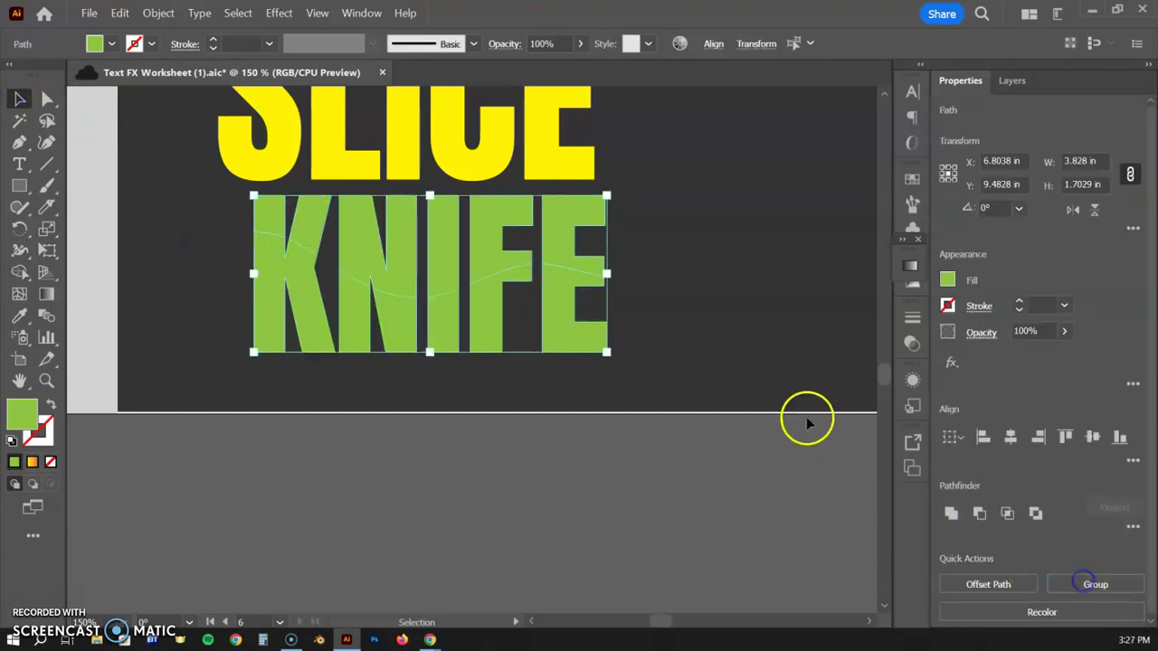
left_click(764, 337)
- Select the lower pieces of all five "KNIFE" letters and fill them with a darker green
left_click_drag(491, 250, 553, 323)
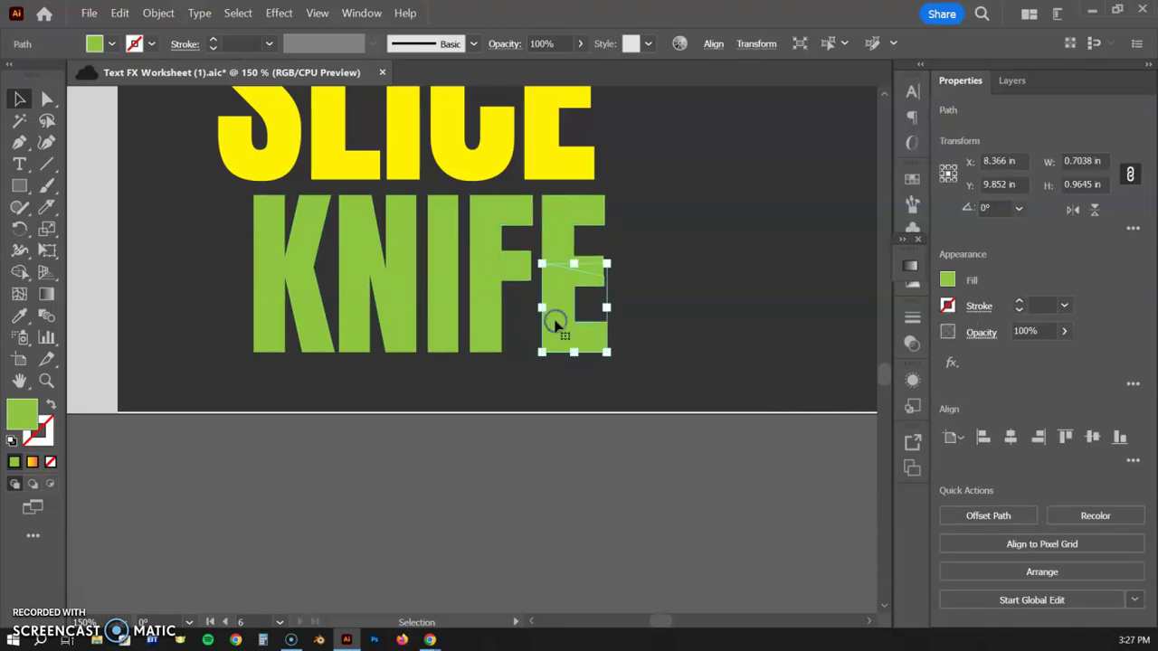
left_click(486, 328, "shift")
left_click(398, 330, "shift")
left_click(357, 328, "shift")
left_click(325, 336, "shift")
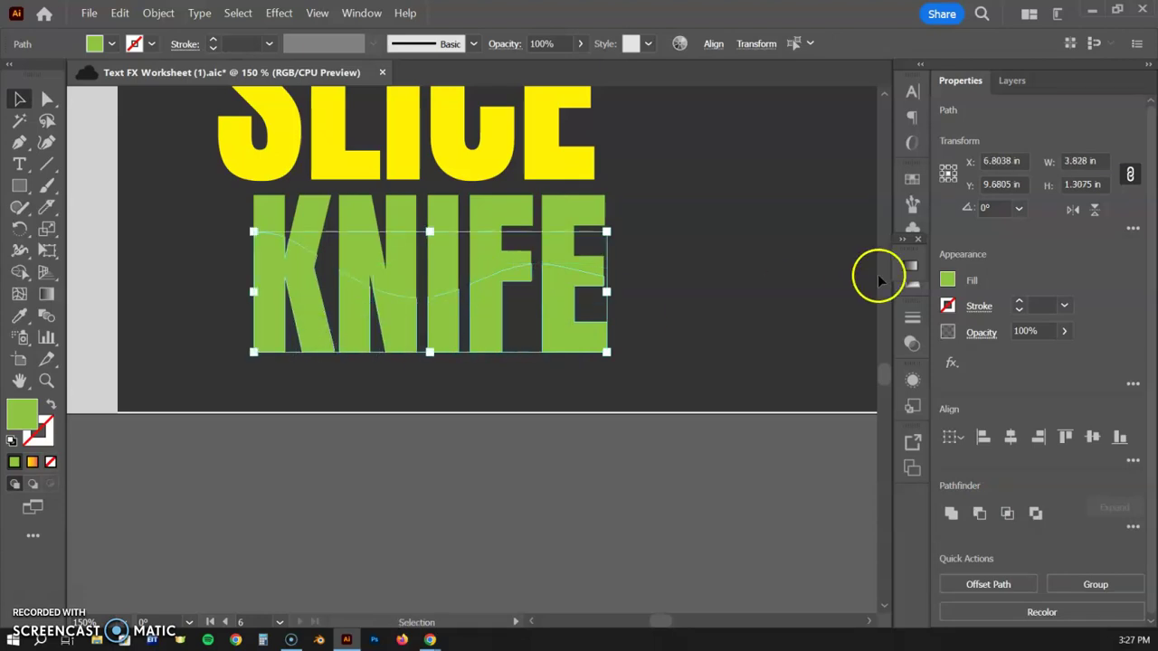
left_click(947, 280)
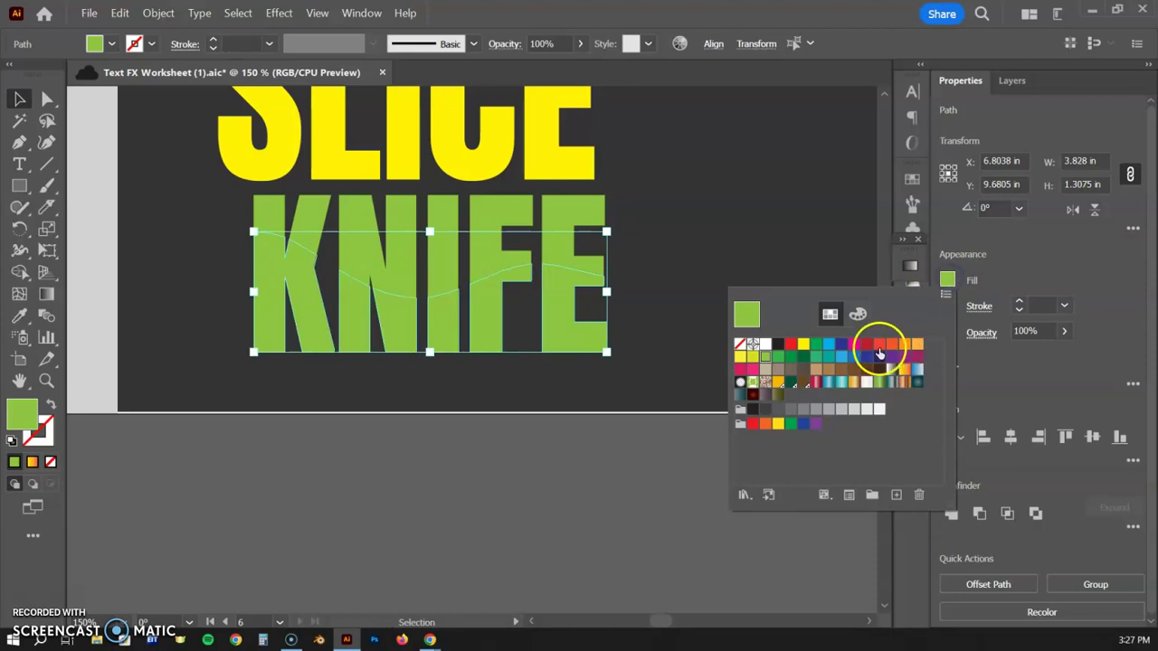
left_click(780, 361)
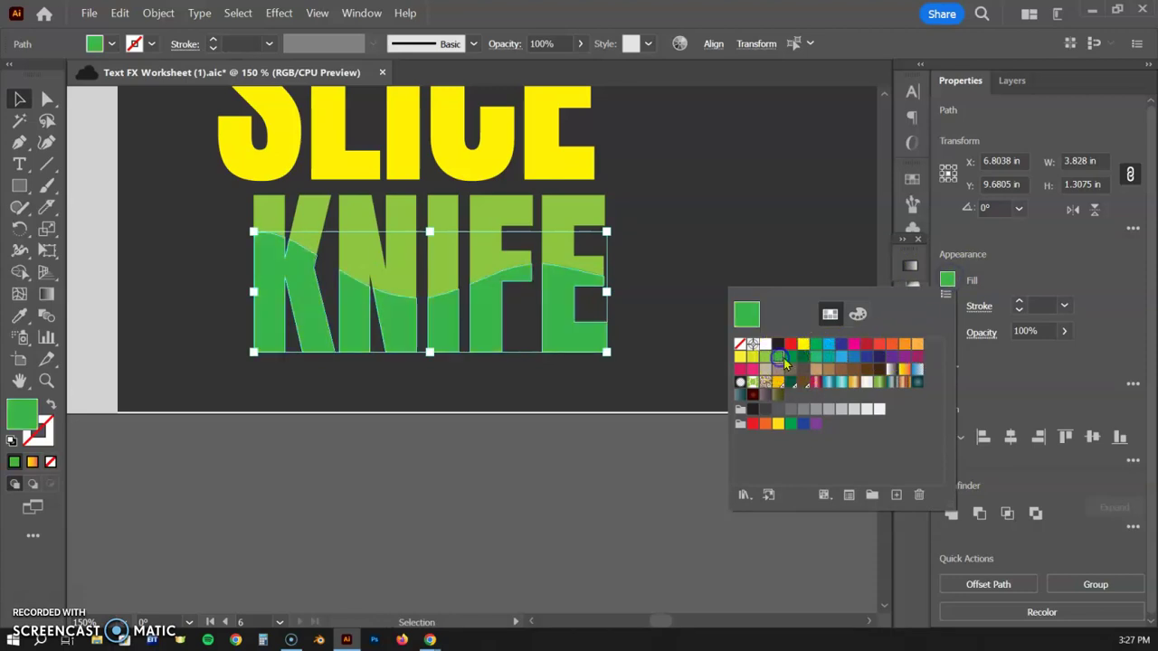
left_click(709, 218)
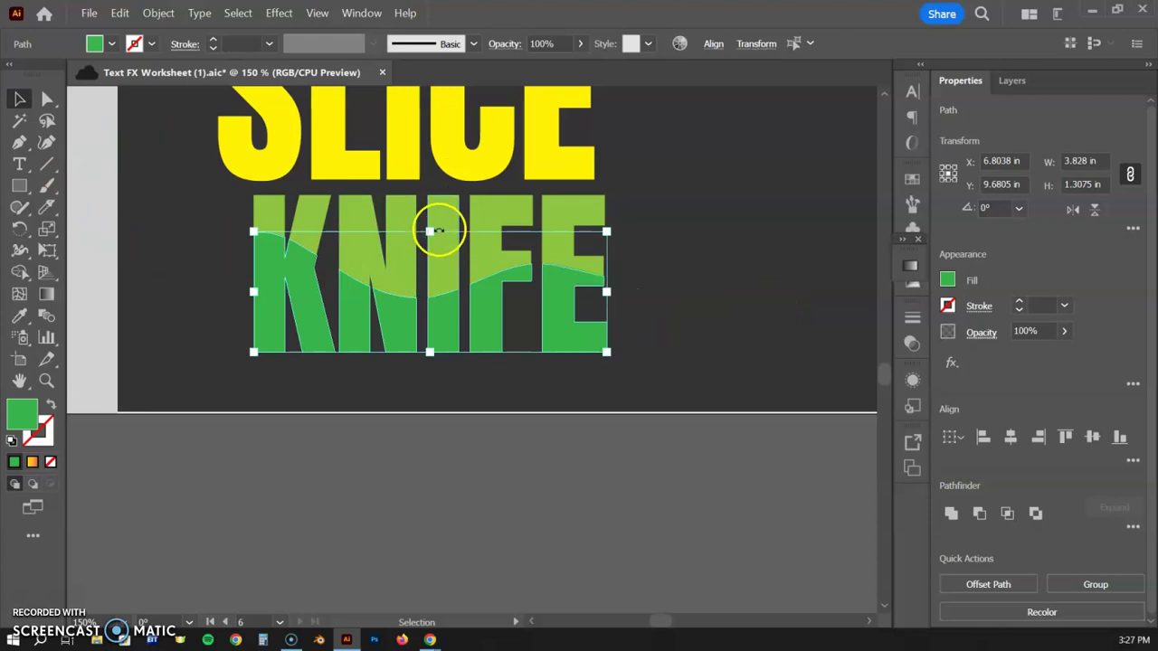
left_click(711, 276)
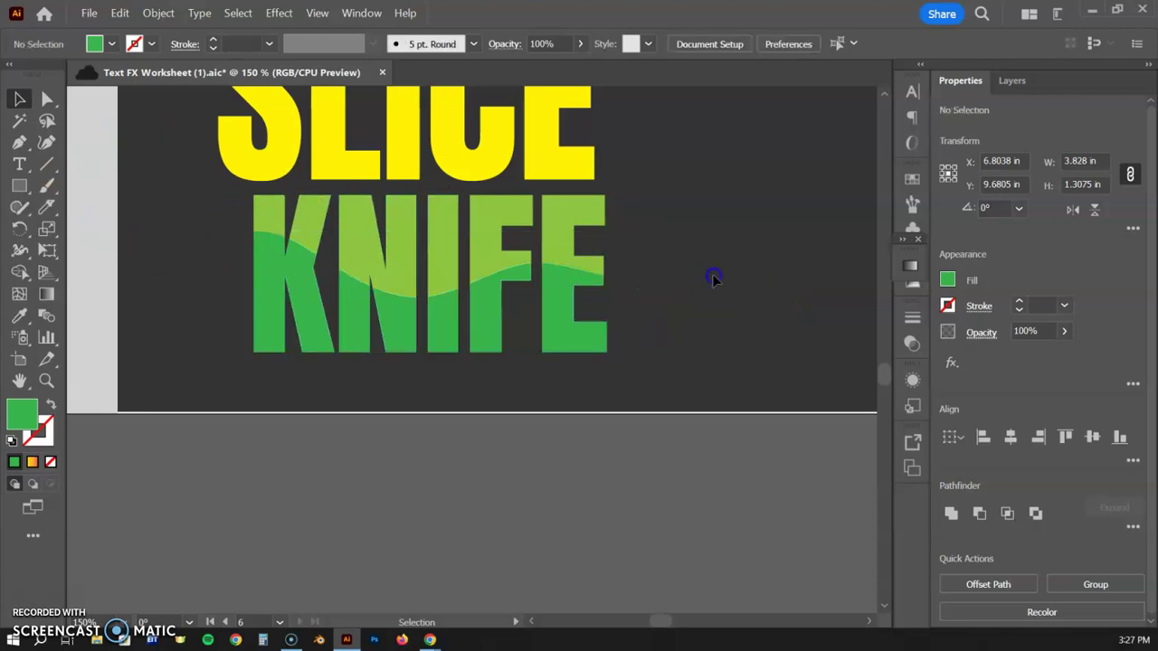
- Move the darker green lower pieces of "KNIFE" together about 0.09 in down to open a gap along the cut
left_click_drag(232, 331, 306, 339)
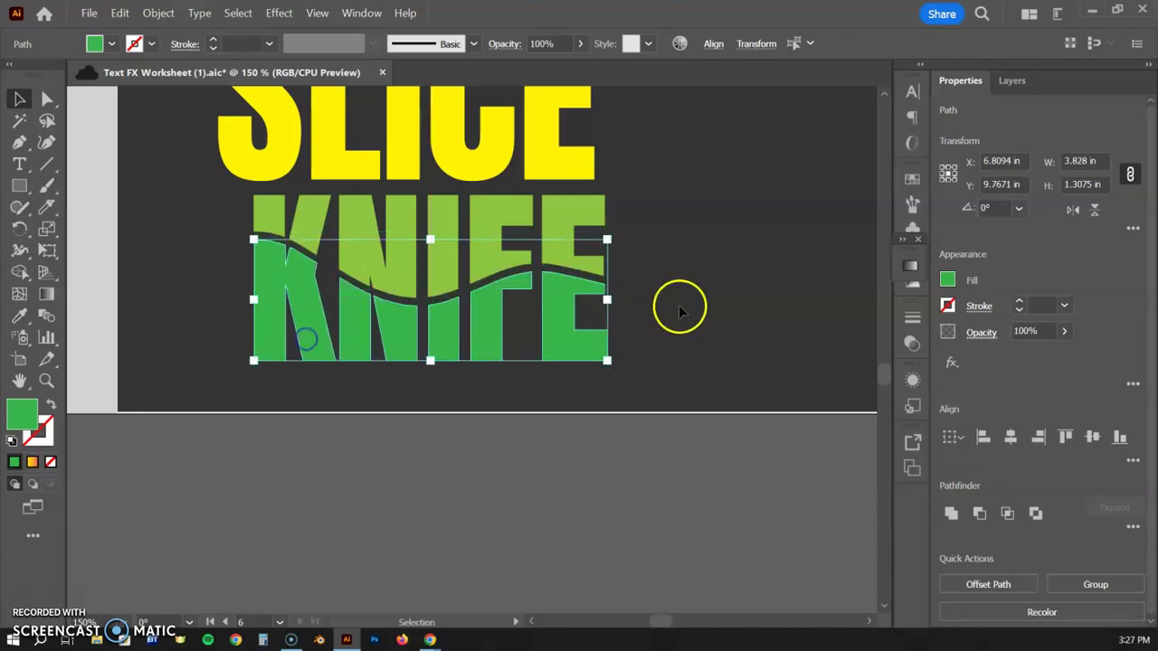
left_click(693, 298)
left_click_drag(750, 323, 704, 322)
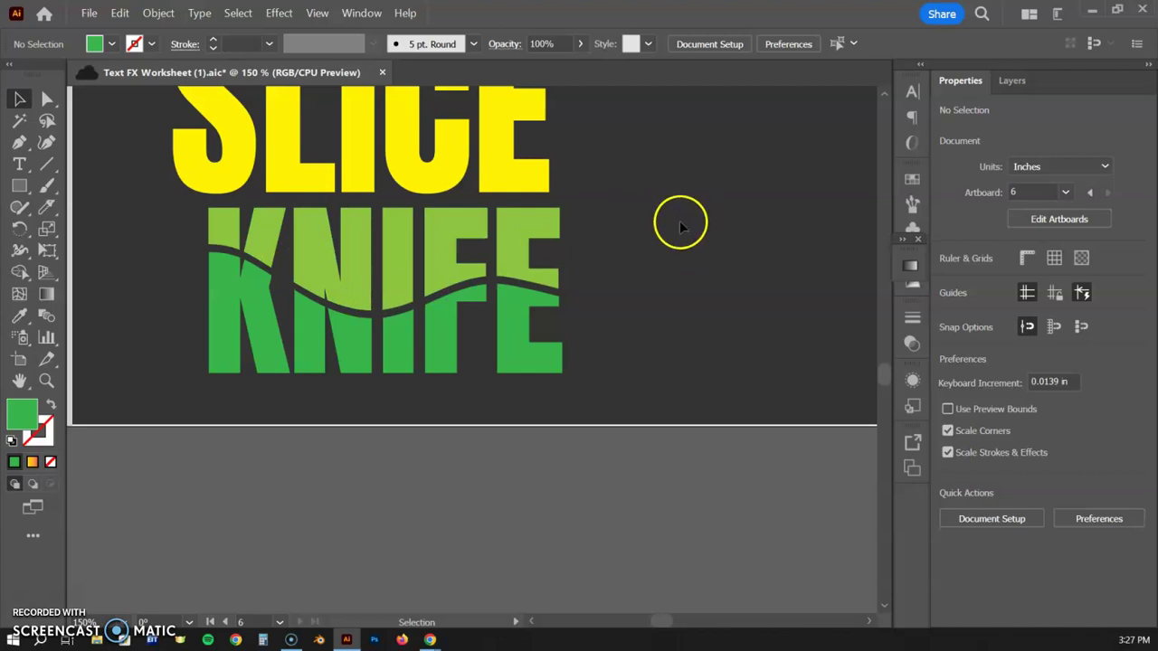
- Add the point text "3D" in 54 pt Anton Regular on the empty artboard area right of "GRADIENT" and "SLICE"
key("ctrl+minus")
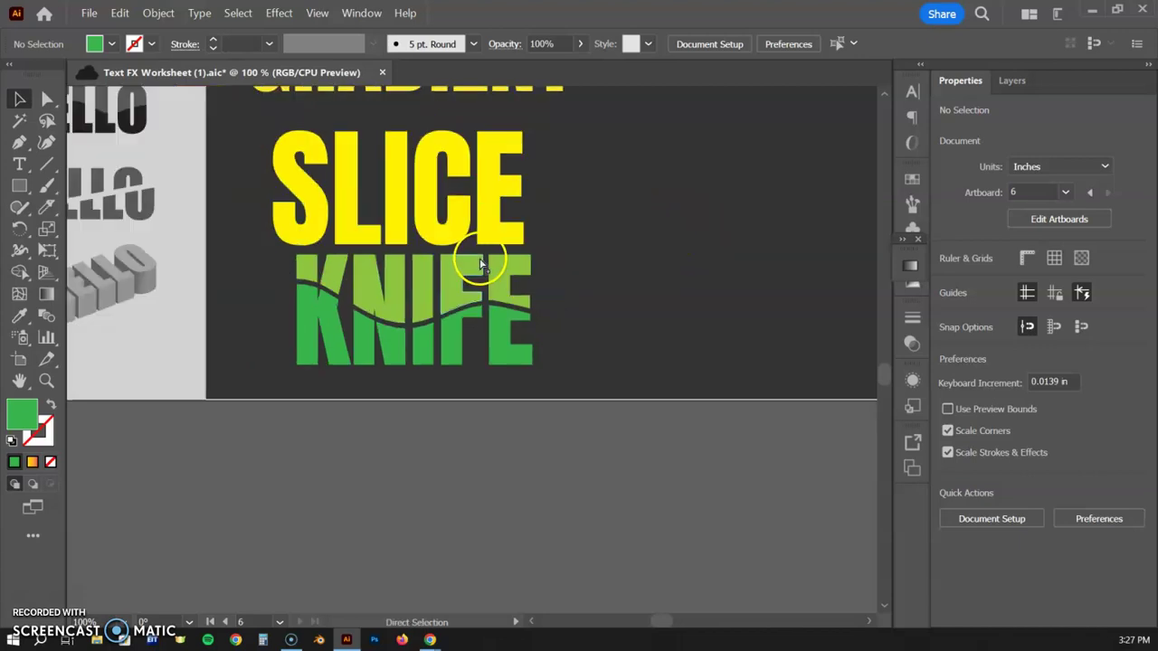
key("space")
left_click_drag(410, 304, 366, 334)
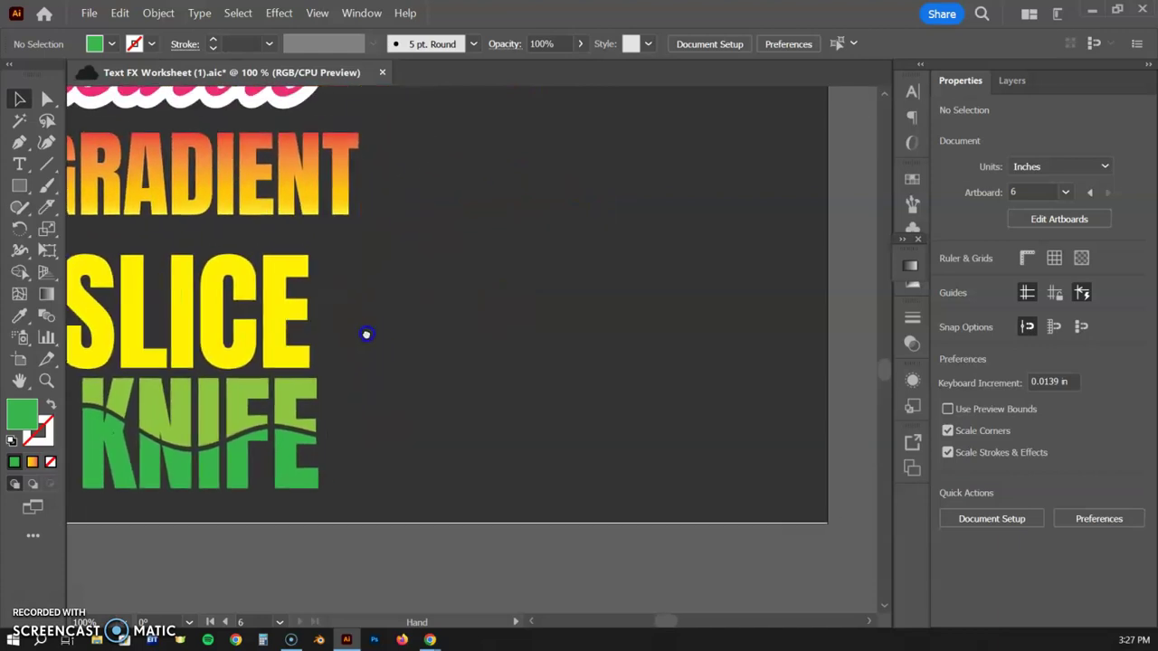
left_click(19, 164)
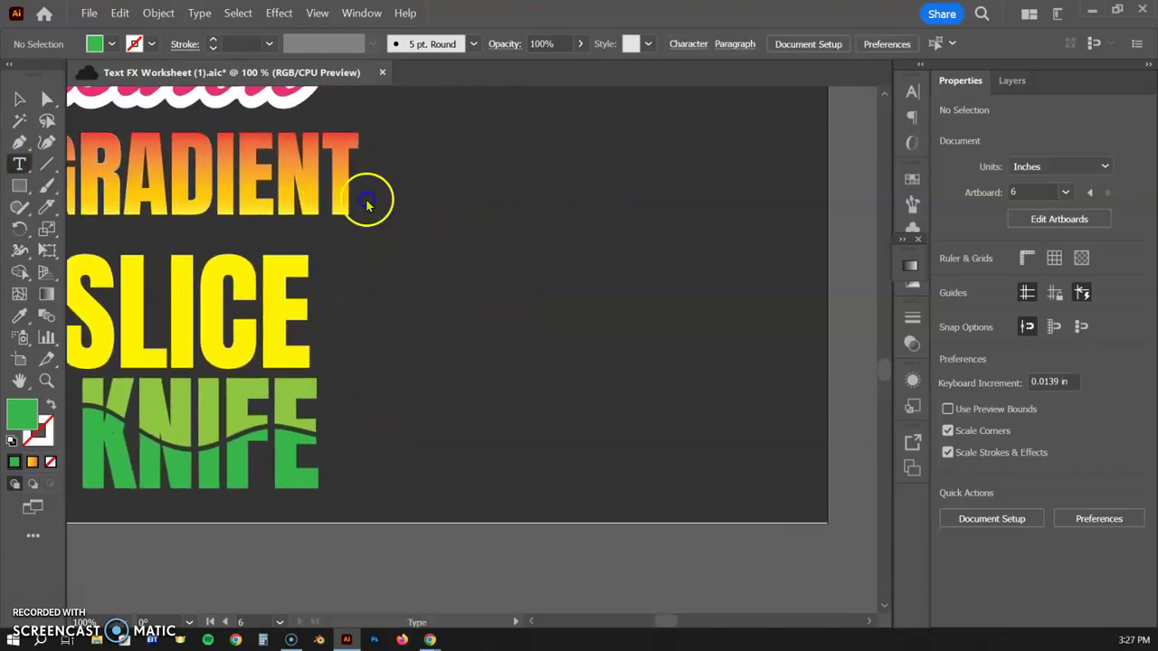
left_click(467, 247)
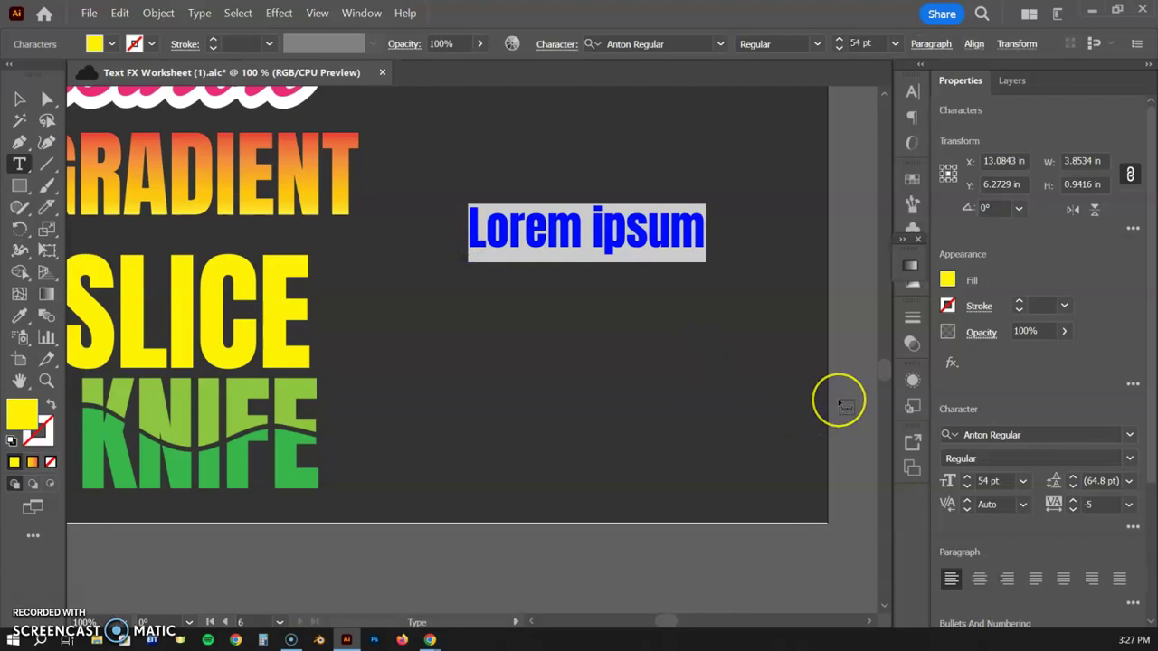
type("#D")
key("BackSpace")
key("BackSpace")
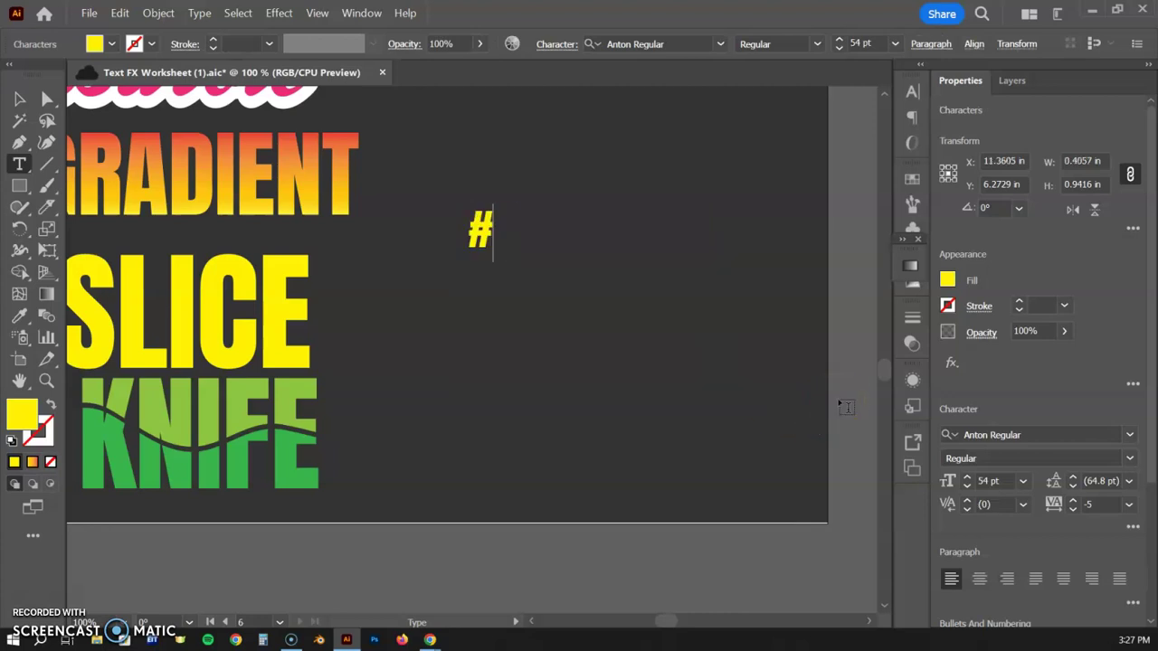
type("3D")
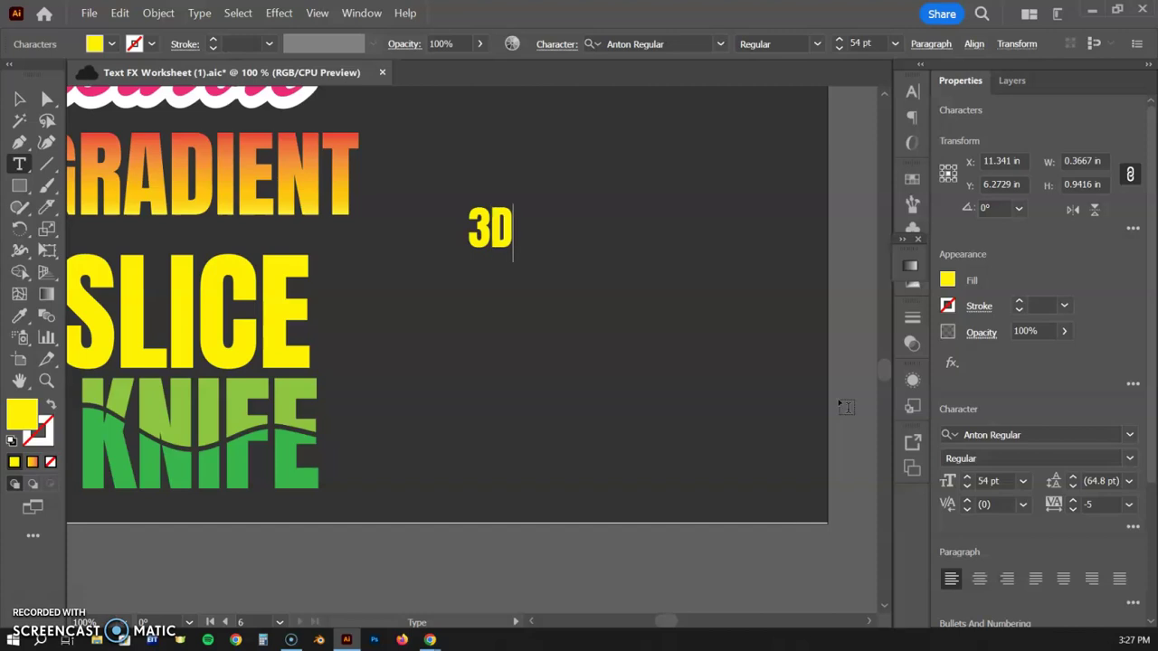
- Complete the text so it reads "3D TEXT" and fill it with bright blue
type(" TEXT")
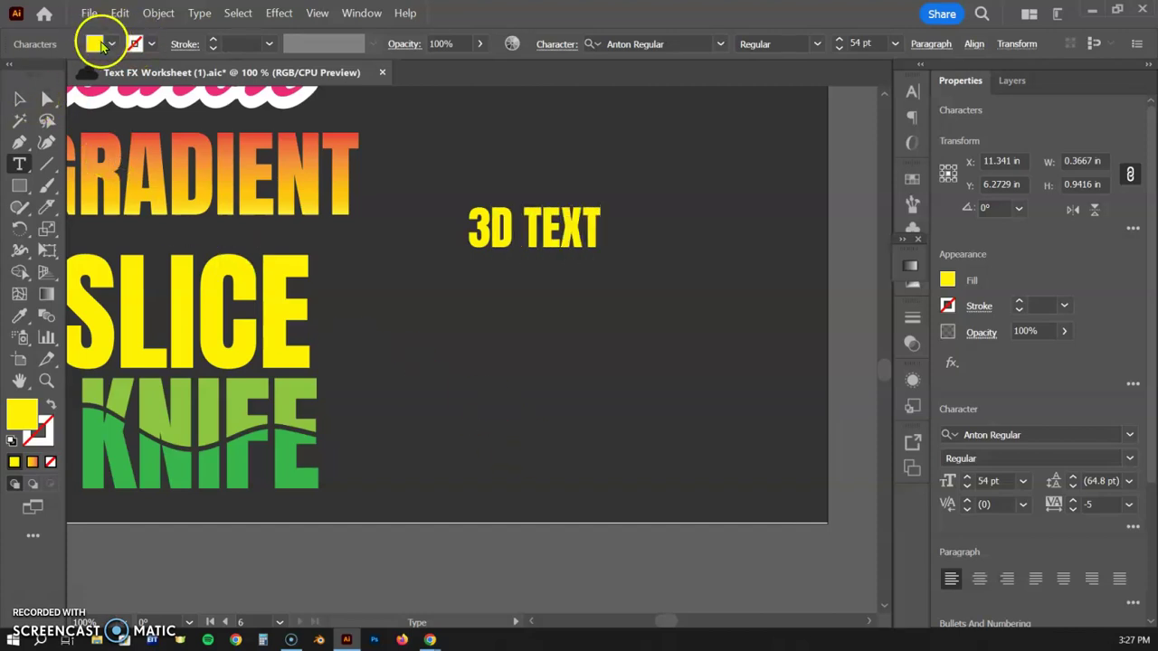
left_click(19, 98)
left_click(110, 45)
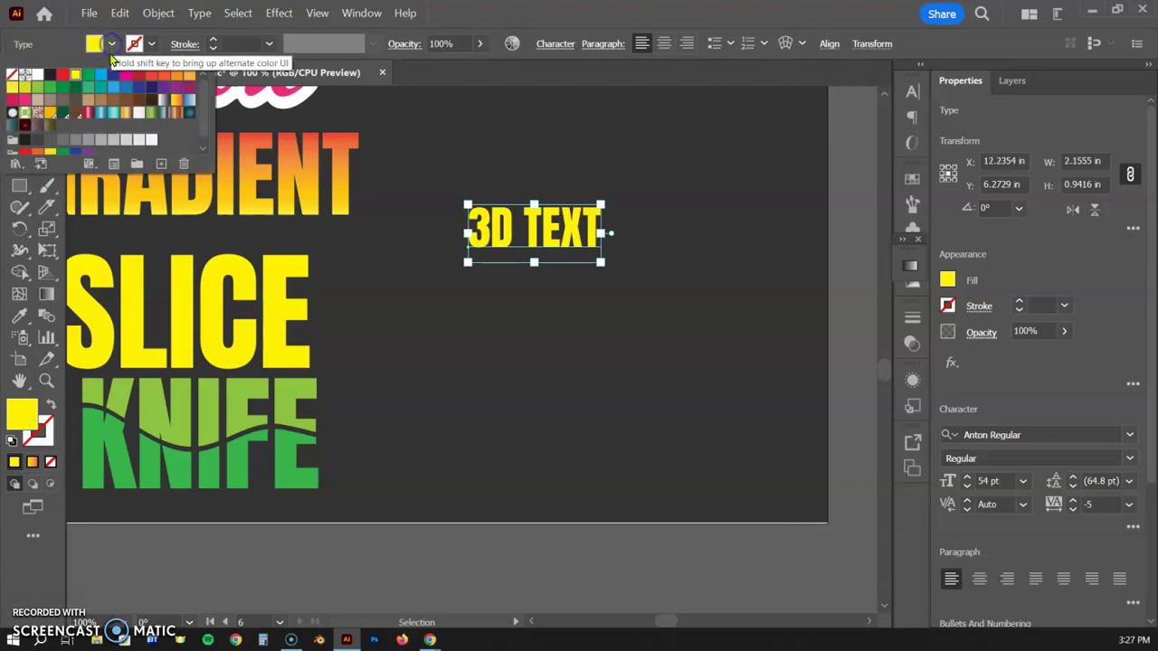
left_click(103, 78)
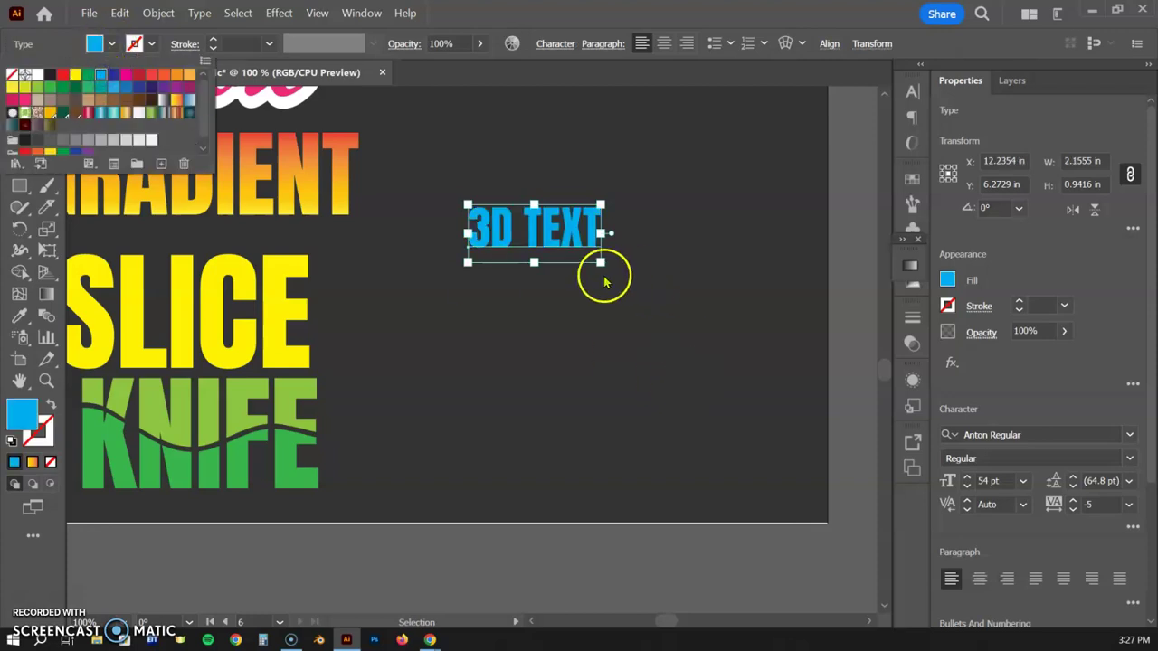
left_click(628, 261)
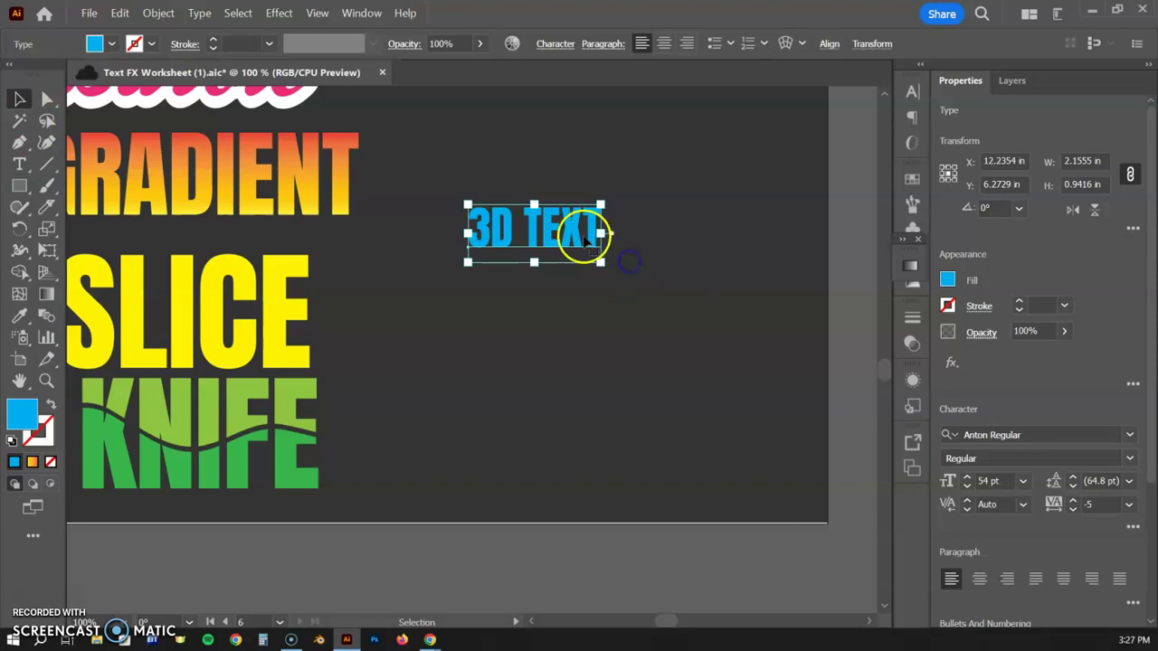
- Enlarge "3D TEXT" proportionally to about 3.93 in wide and apply the Extrude & Bevel 3D effect to it
left_click_drag(601, 261, 710, 362)
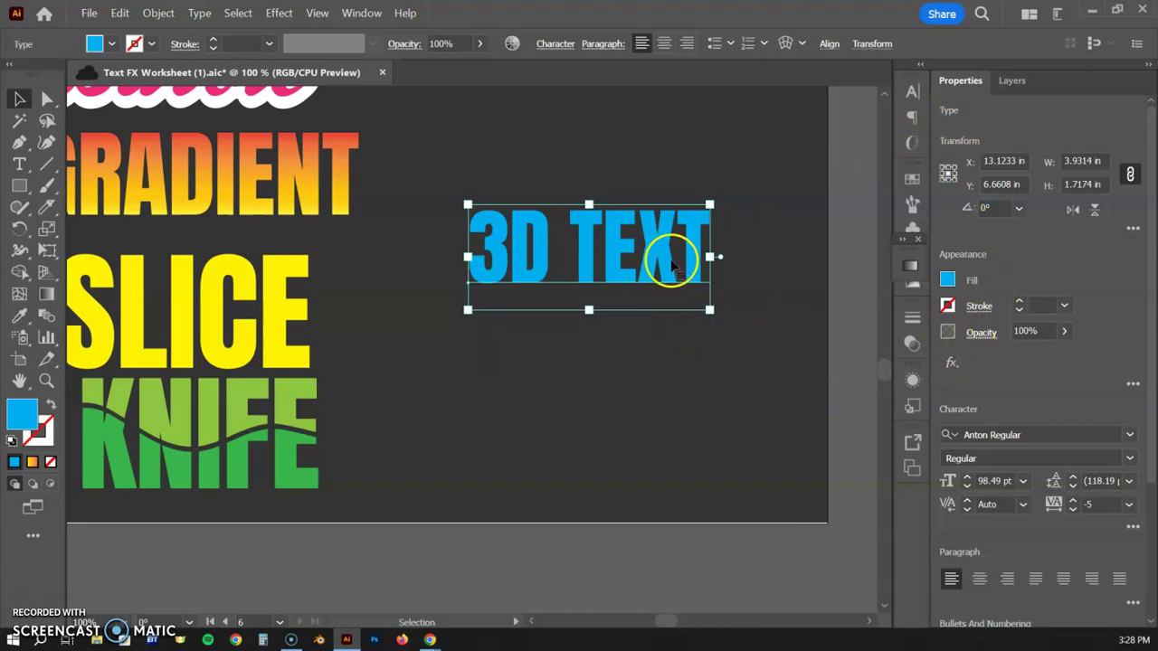
left_click(952, 365)
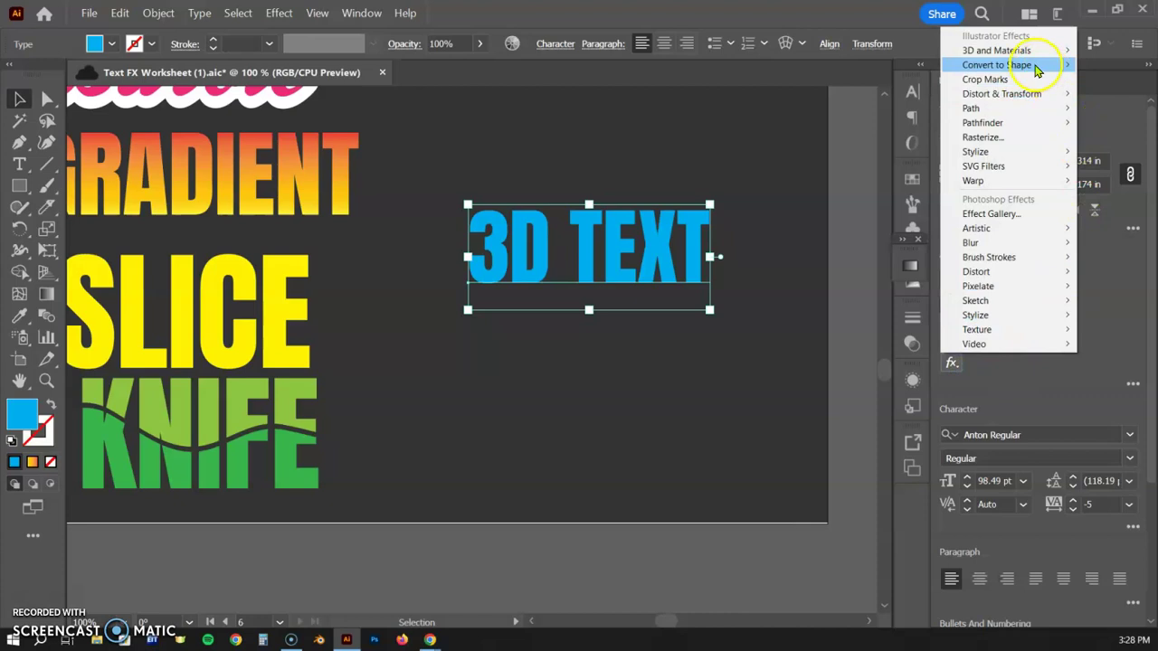
mouse_move(1010, 58)
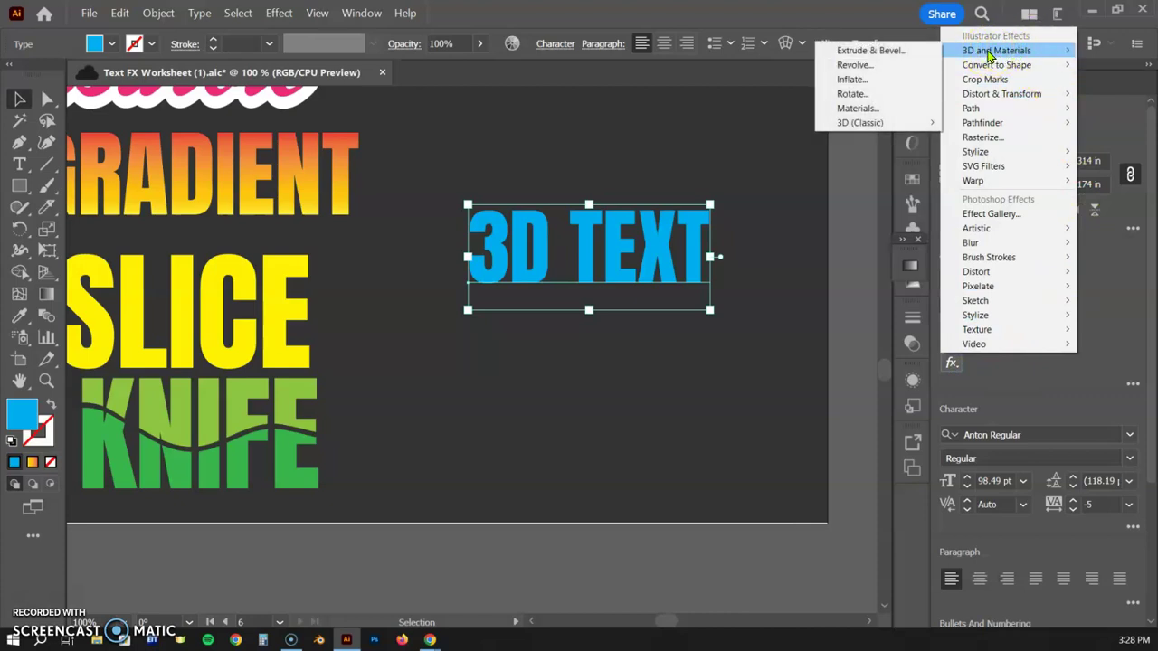
left_click(905, 52)
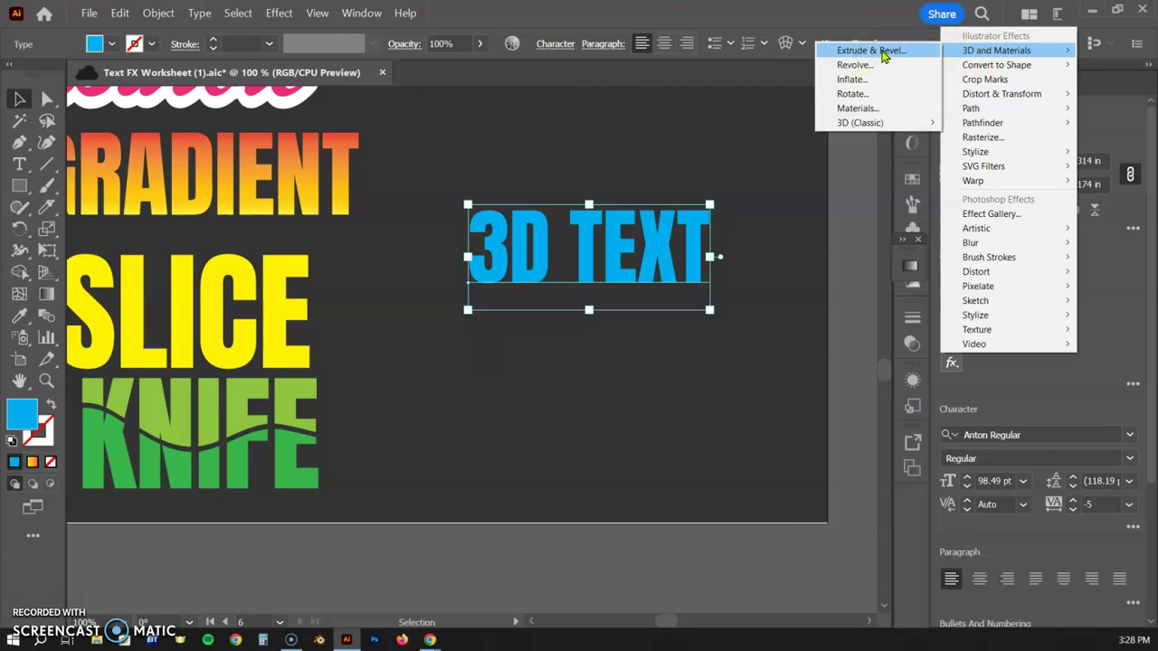
left_click(884, 56)
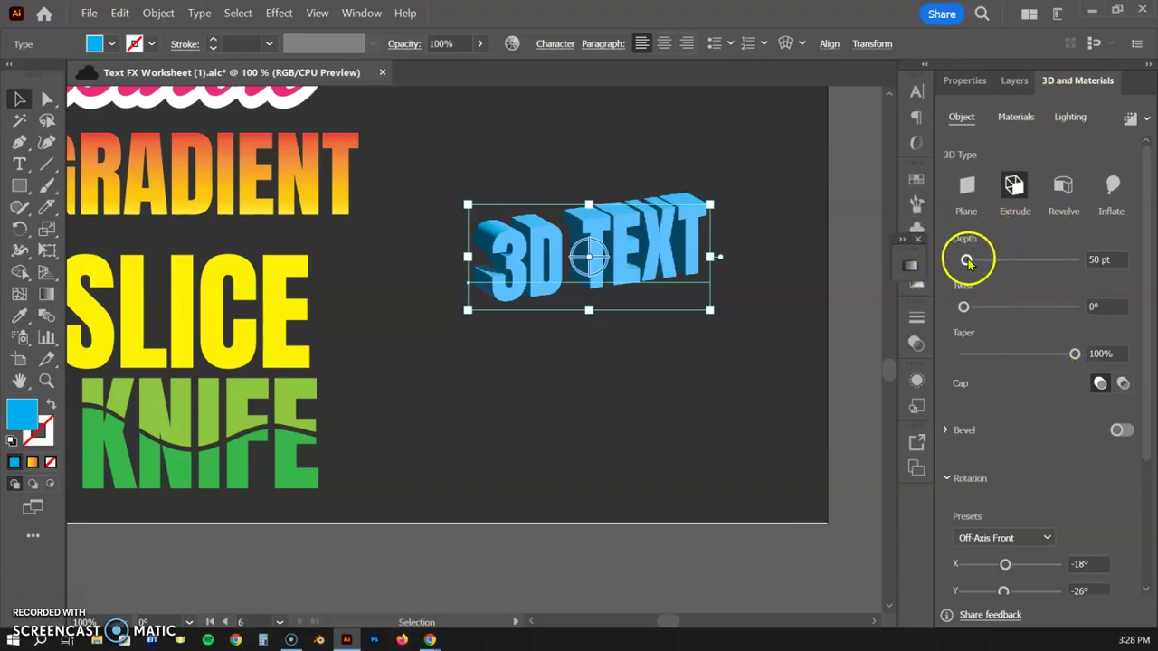
- Set the rotation preset of the extruded "3D TEXT" to Isometric Top
scroll(995, 402, "down", 2)
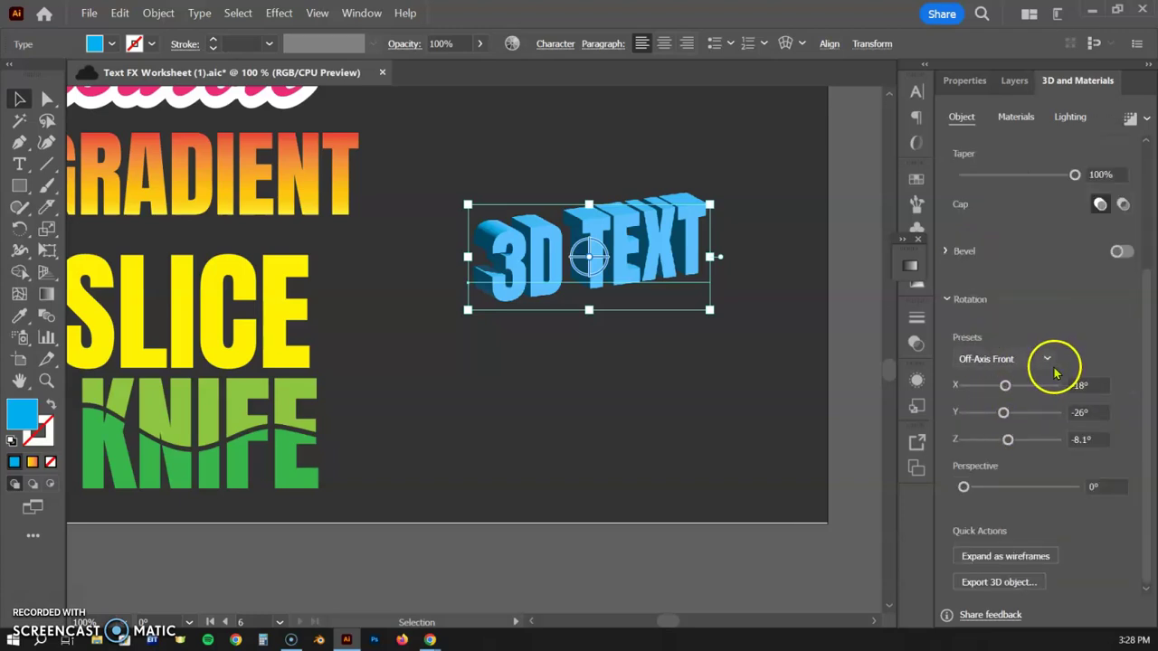
scroll(1054, 370, "up", 2)
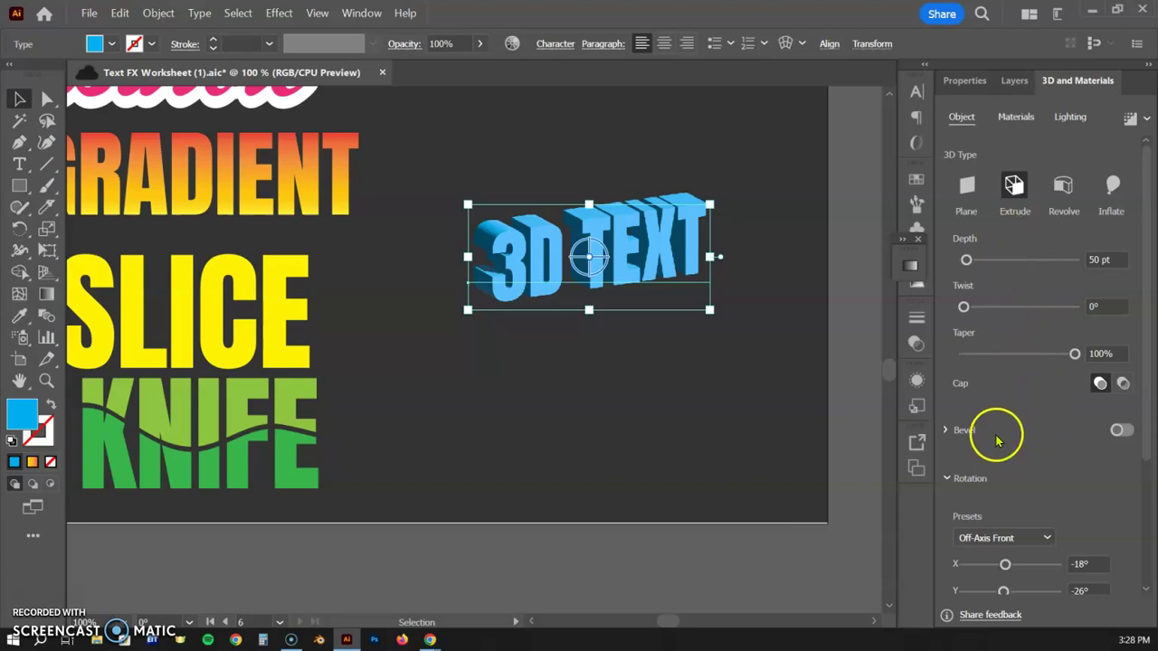
scroll(998, 375, "down", 3)
scroll(998, 375, "down", 1)
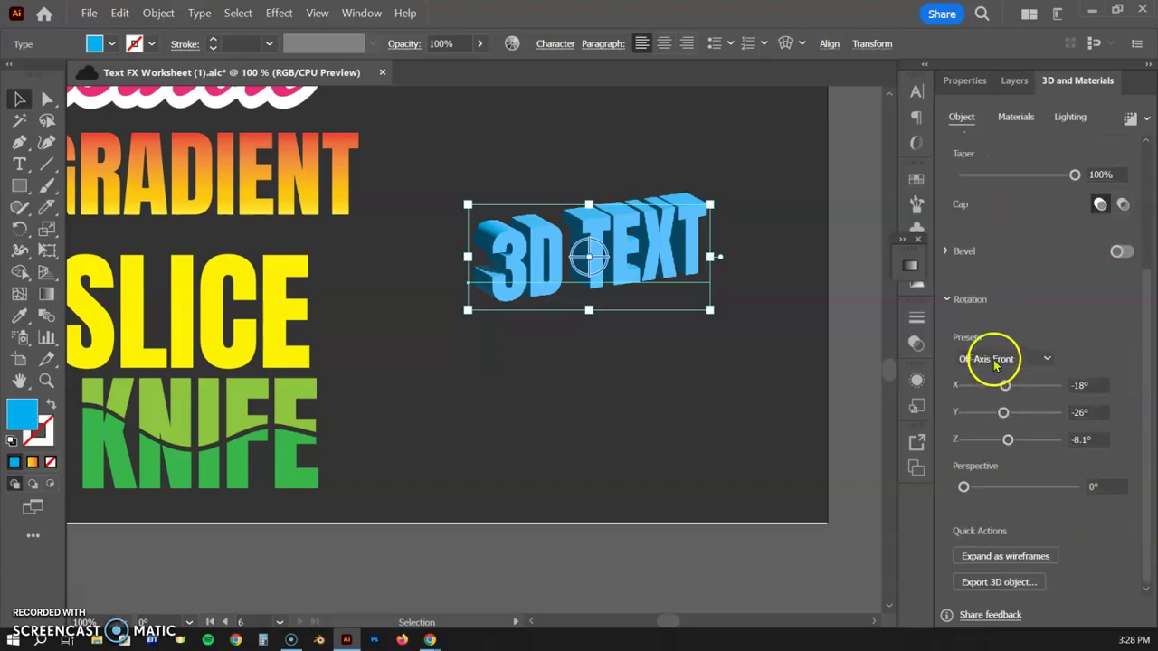
left_click(1047, 359)
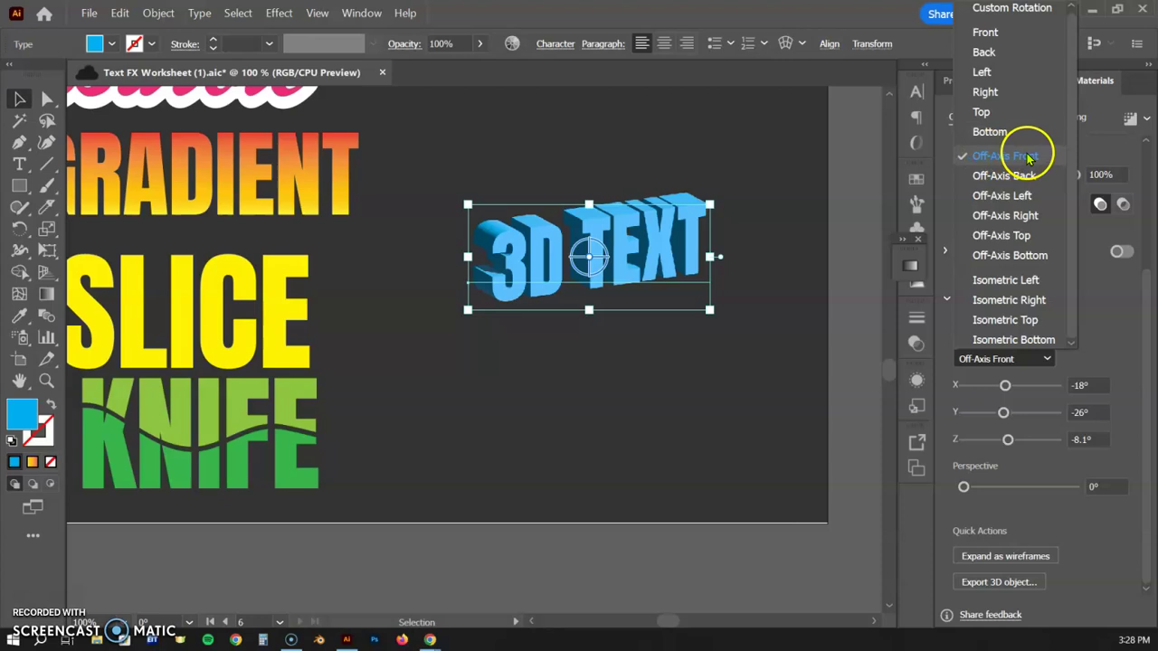
left_click(1005, 320)
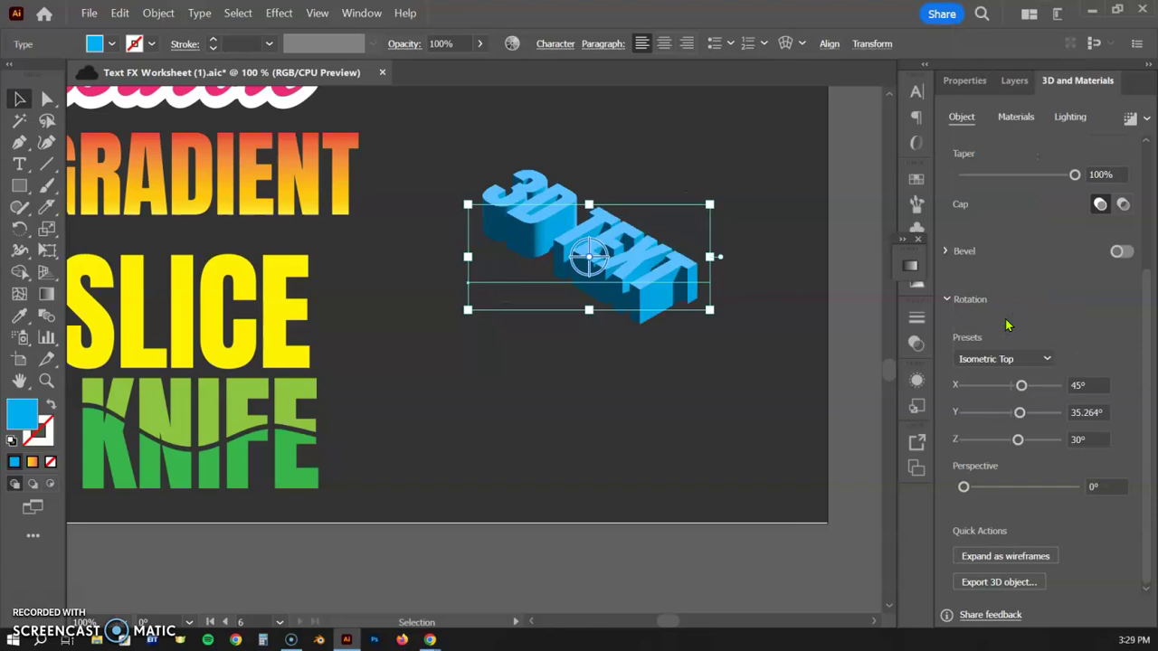
- Try a custom X rotation of about -4° on "3D TEXT", then restore the Isometric Top preset
mouse_move(1022, 386)
left_mouse_down()
mouse_move(1001, 387)
mouse_move(1052, 387)
mouse_move(1002, 387)
left_mouse_up()
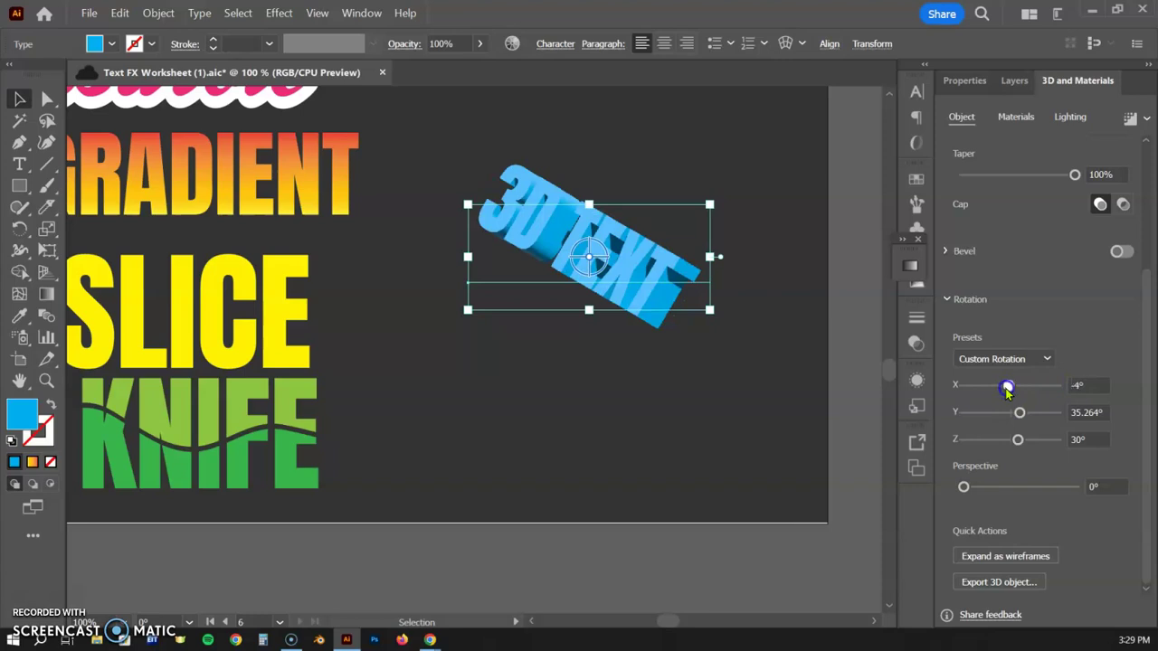
left_click(1013, 360)
left_click(1023, 321)
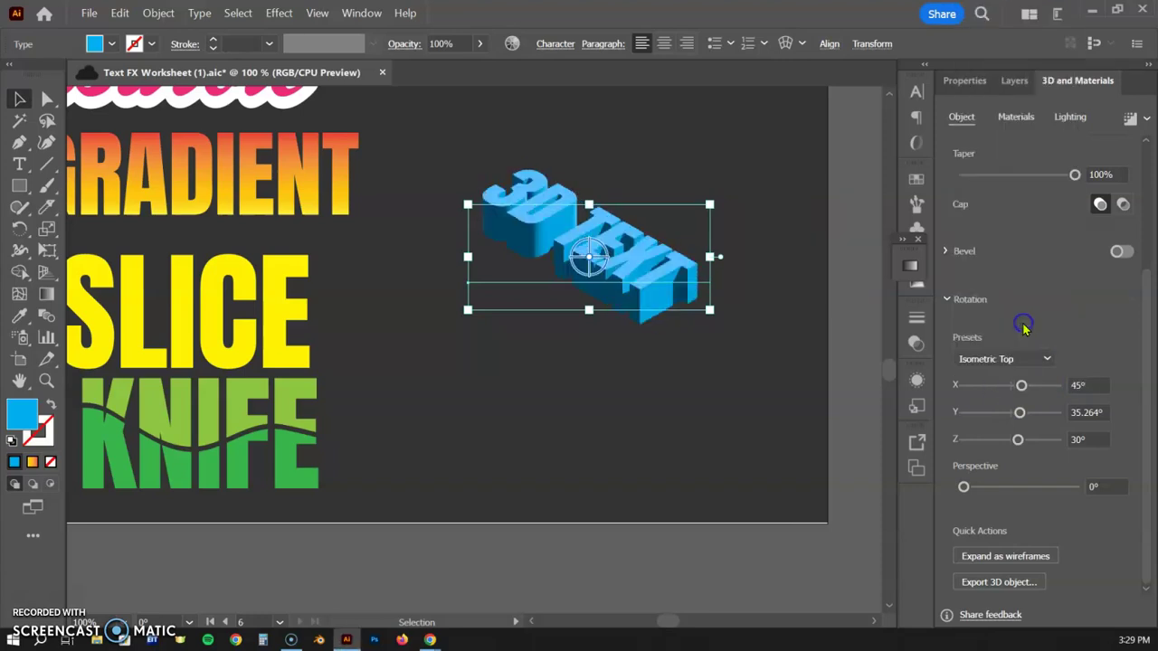
- Try the Isometric Bottom, Off-Axis Top and Off-Axis Back rotation presets on "3D TEXT", then return to Isometric Top
left_click(1030, 348)
left_click(1028, 340)
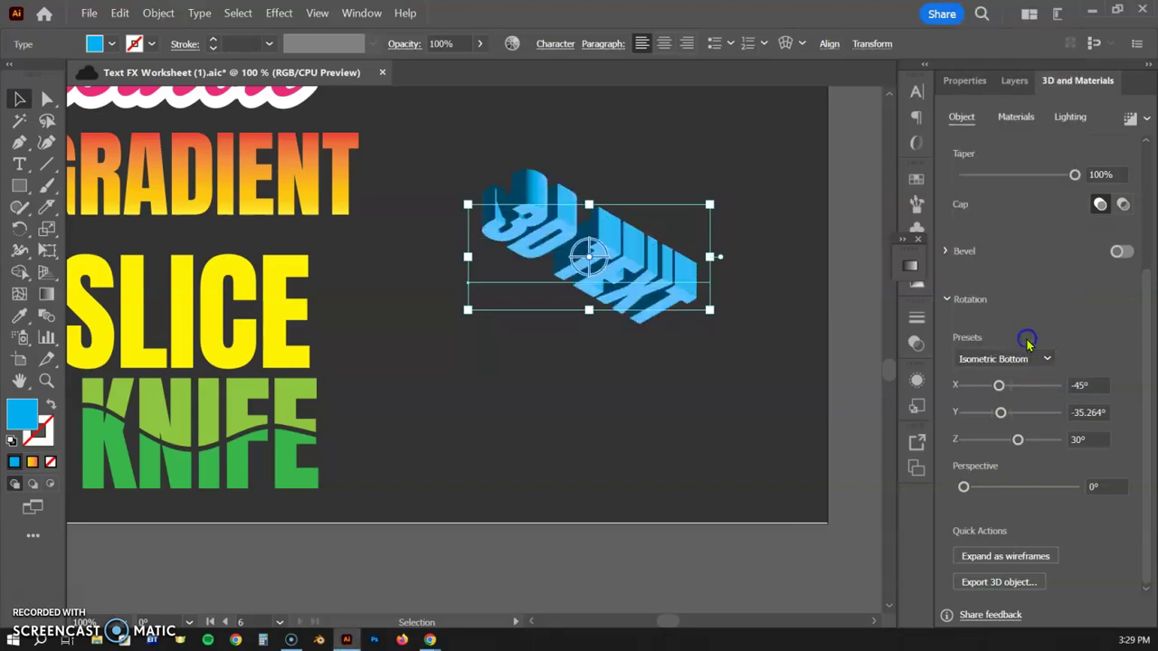
left_click(1032, 360)
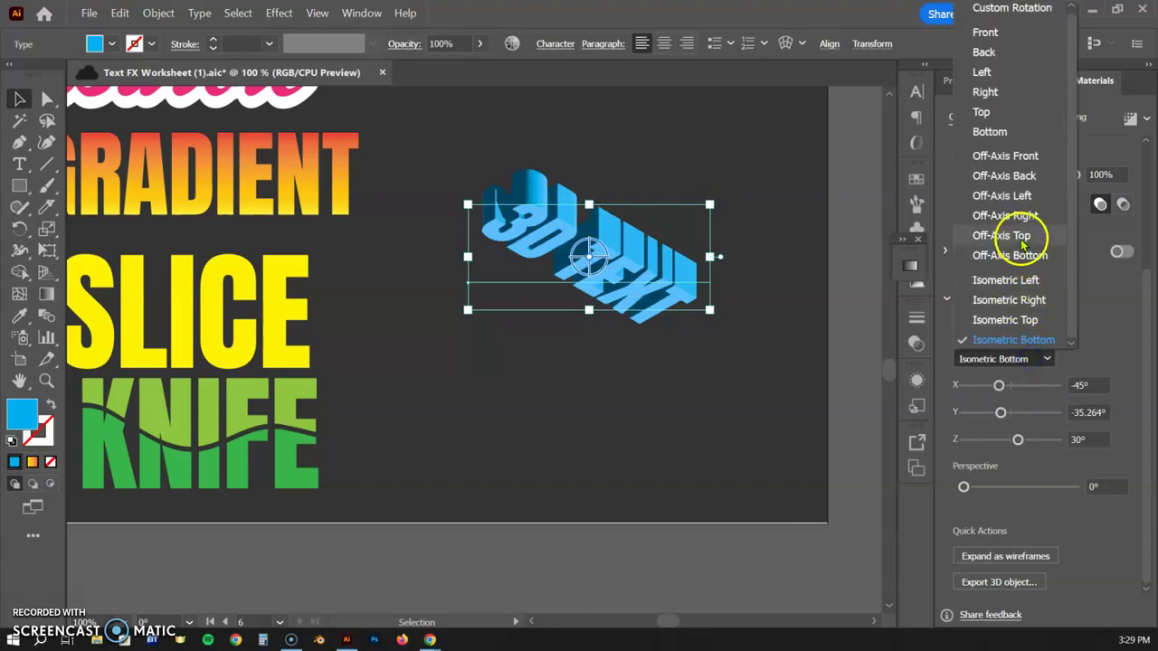
left_click(1020, 237)
left_click(1030, 359)
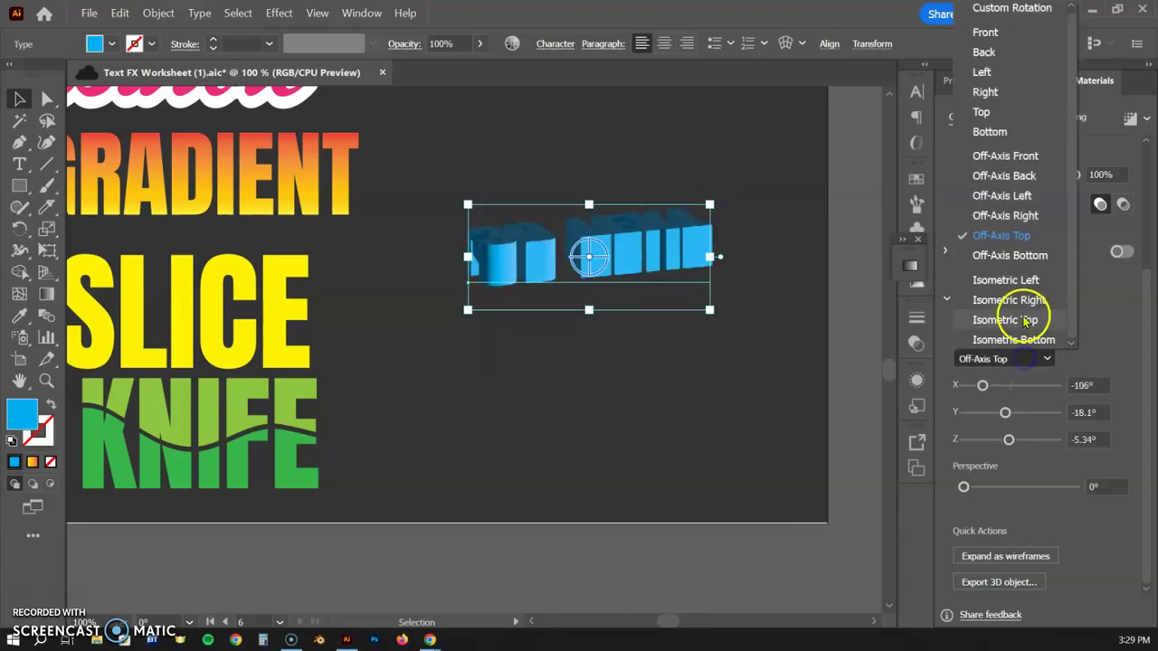
left_click(1011, 177)
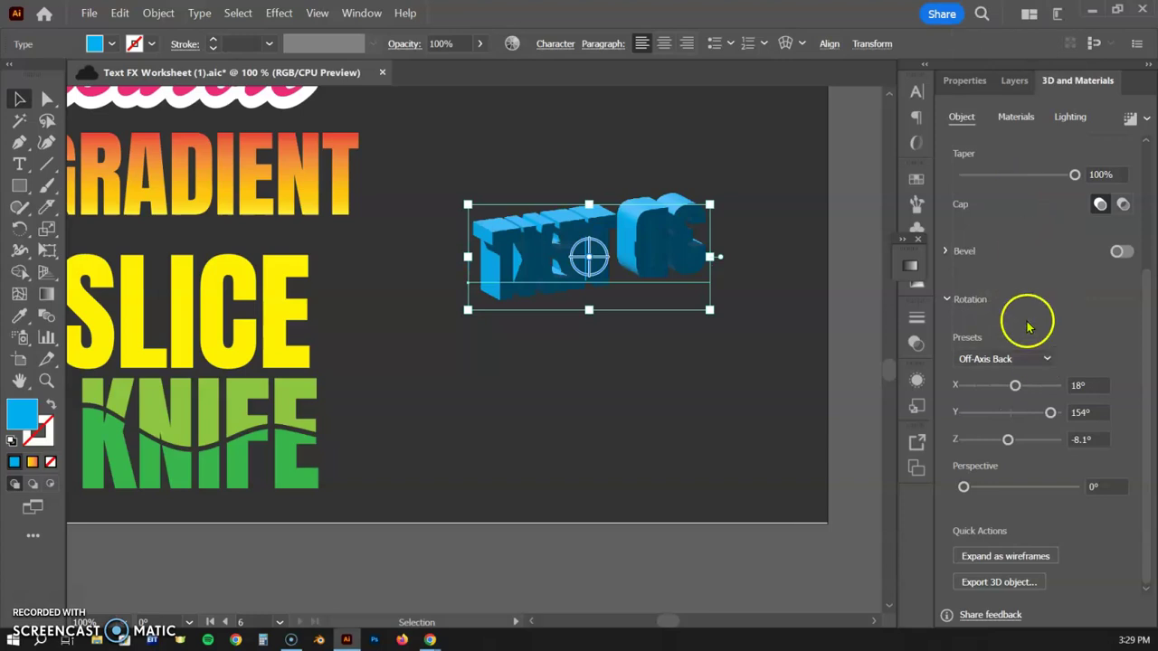
left_click(1040, 360)
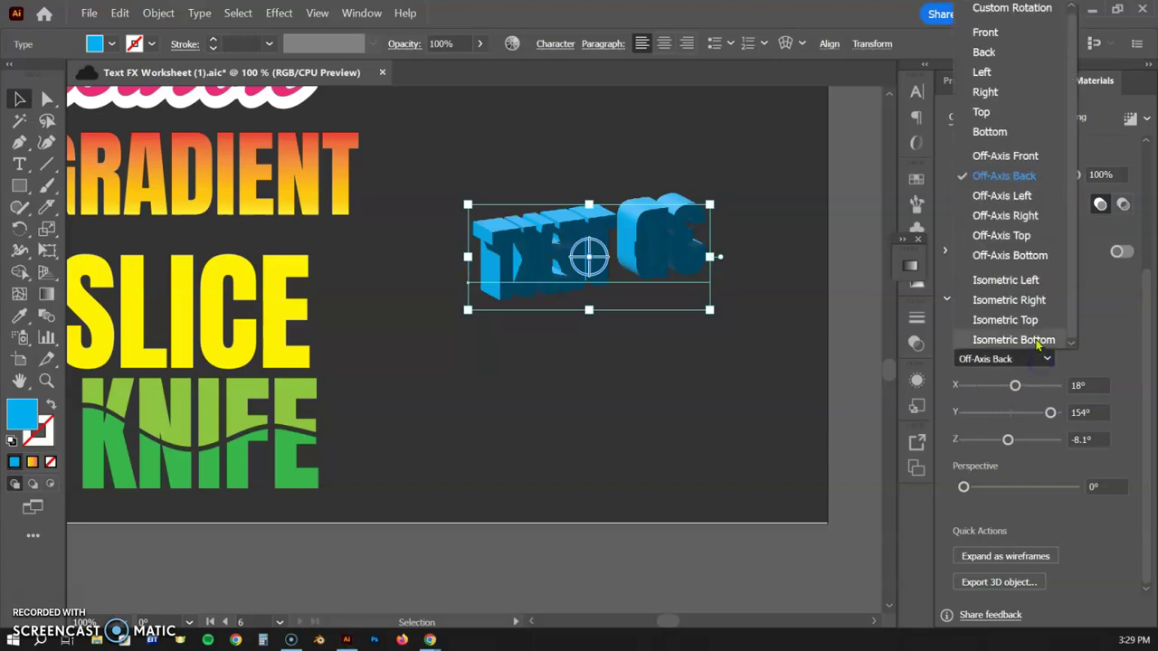
left_click(1029, 319)
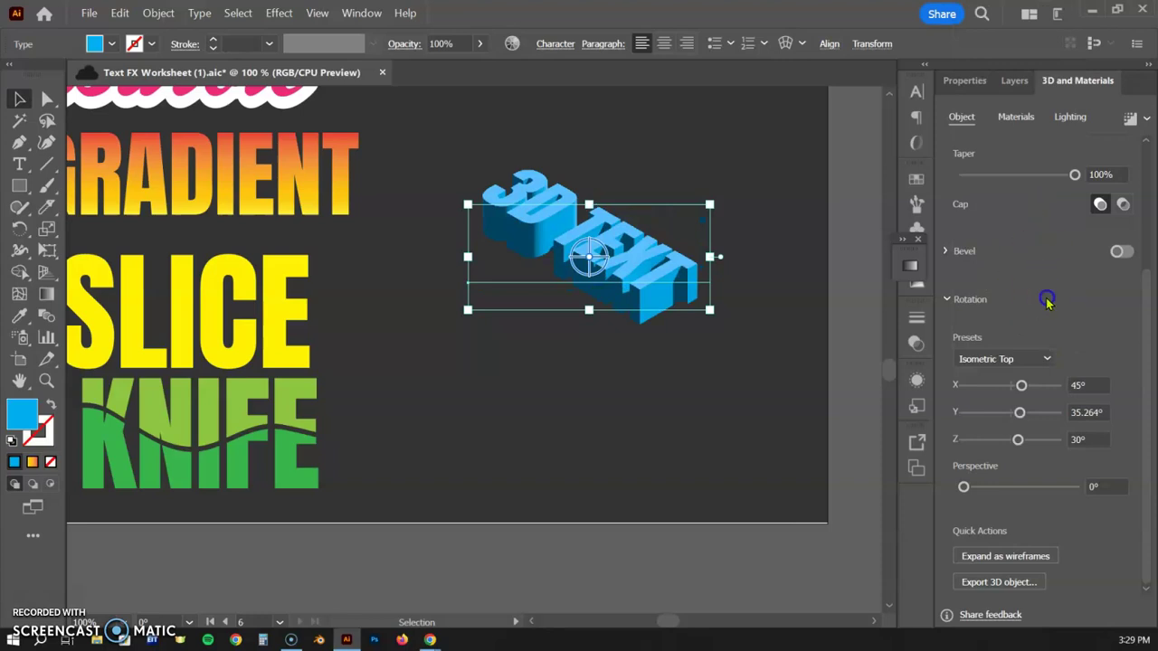
- Adjust the extrusion depth of "3D TEXT" to about 43 pt
scroll(1084, 540, "up", 3)
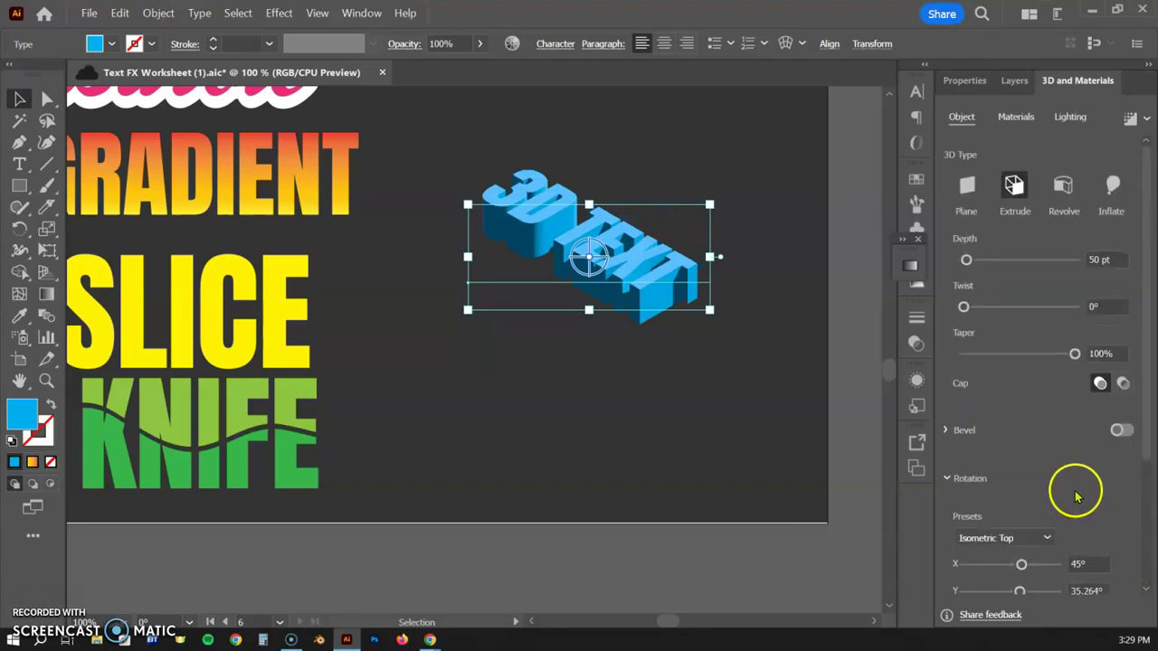
left_click_drag(966, 261, 972, 262)
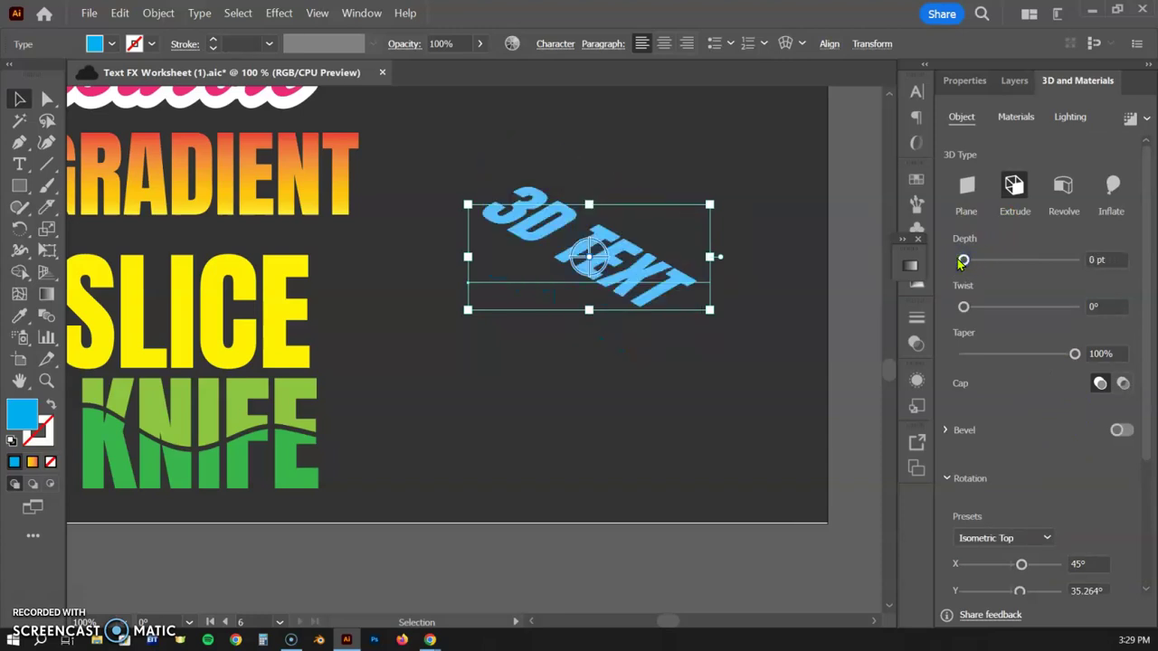
left_click(963, 262)
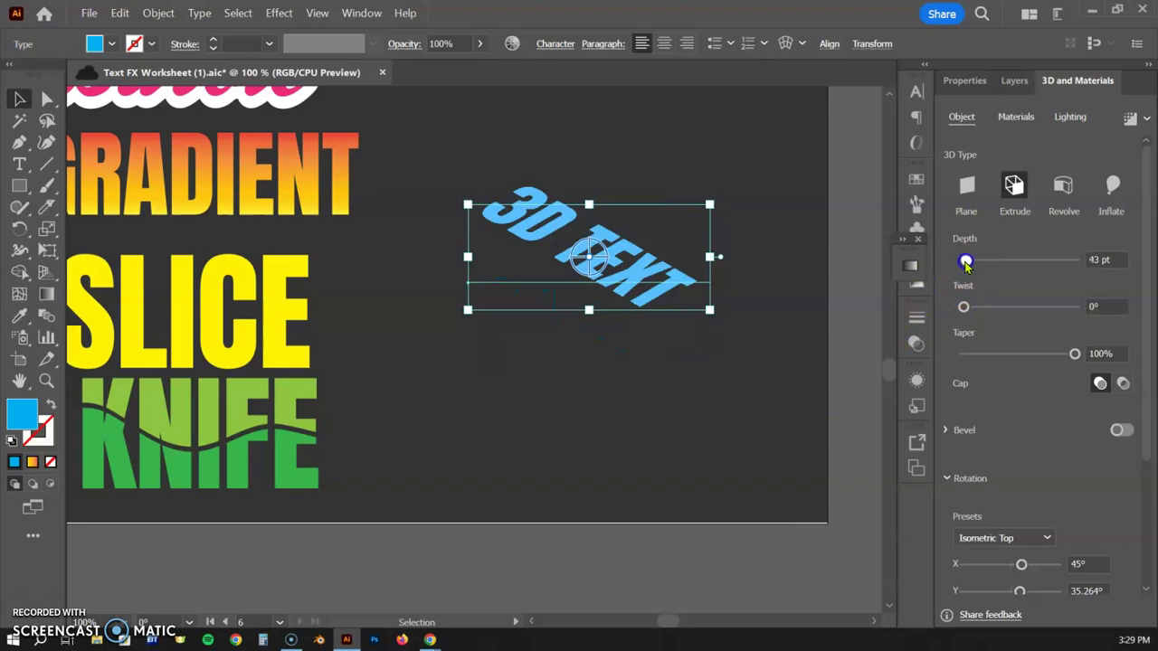